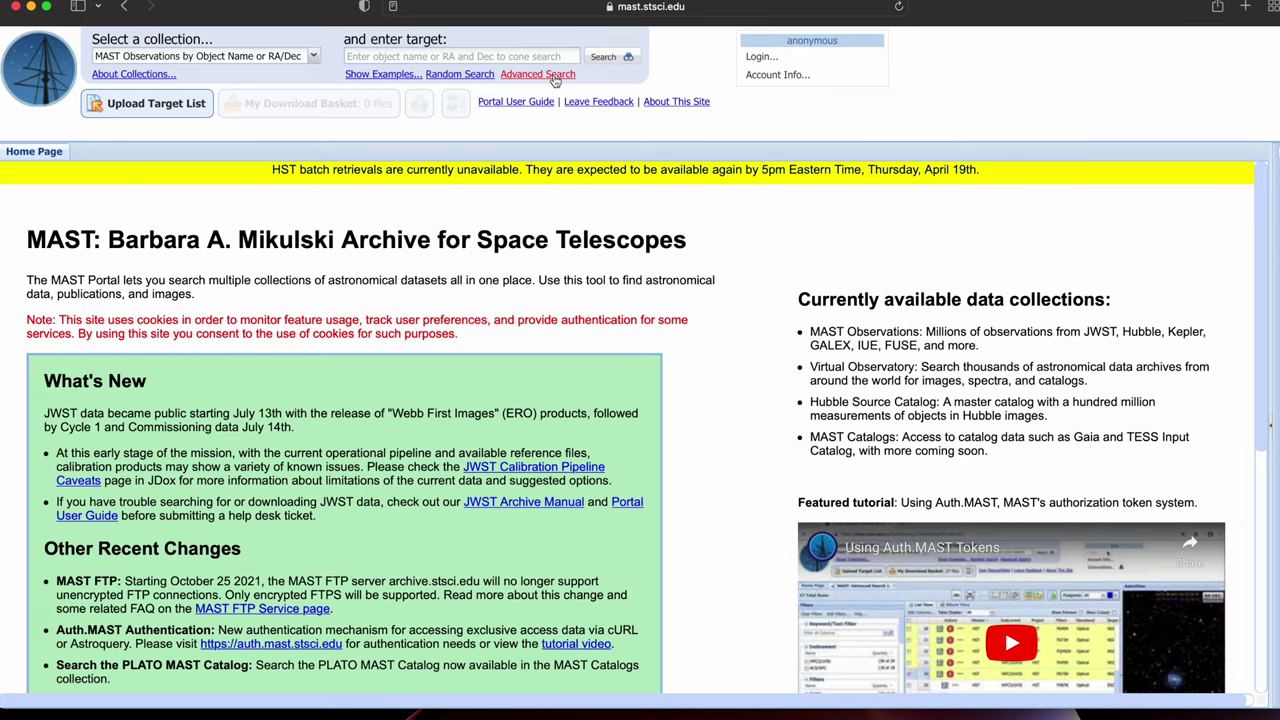
- Filter the MAST advanced search to object M16 and the JWST mission
left_click(553, 78)
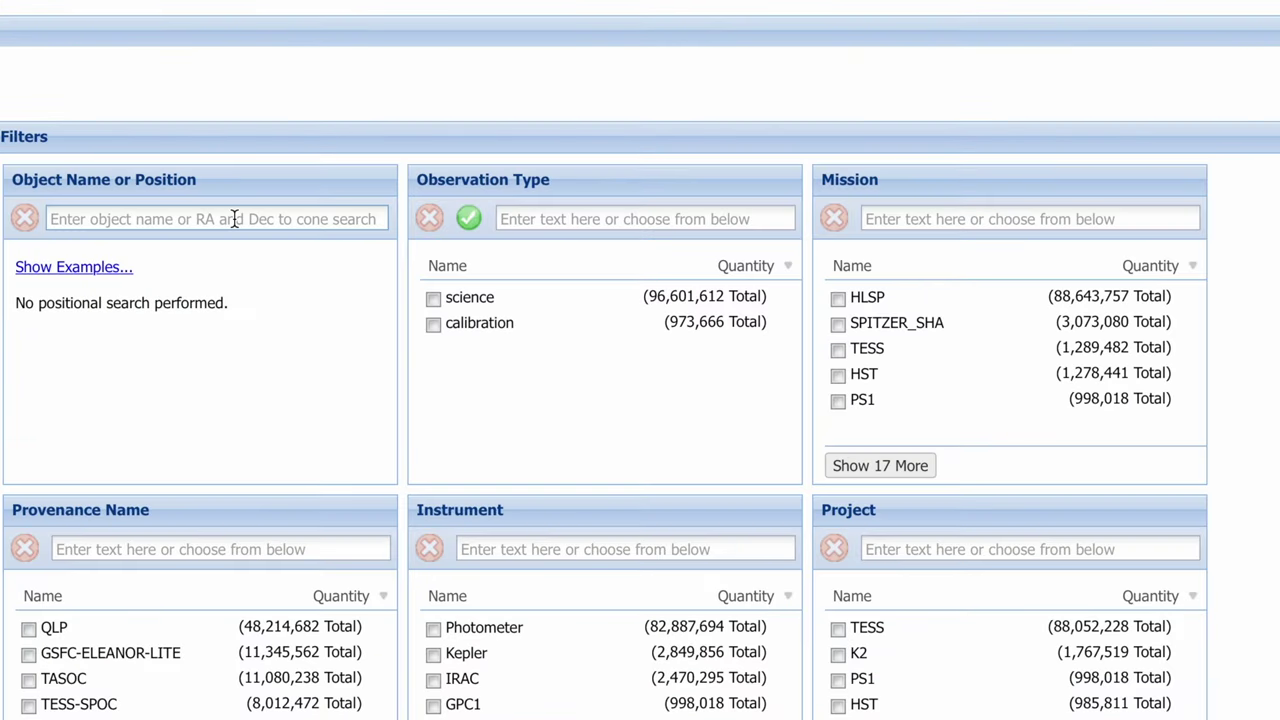
left_click(234, 219)
type("M16")
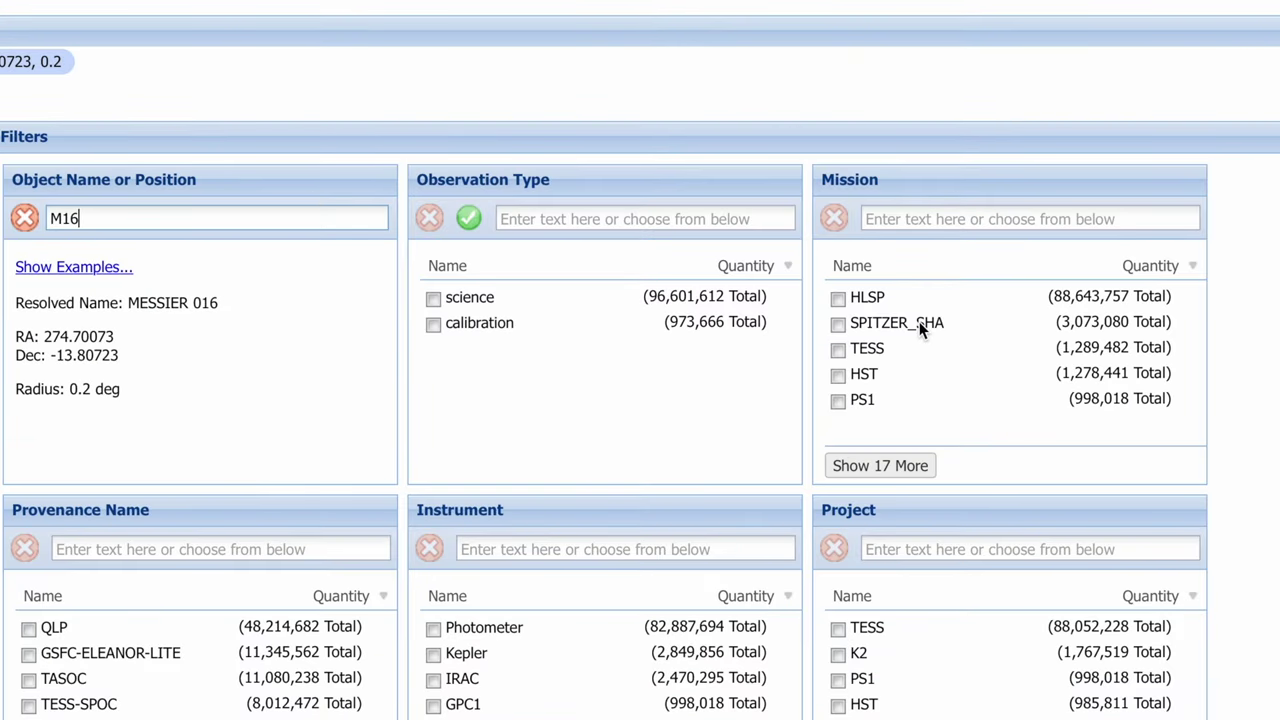
left_click(880, 465)
scroll(956, 357, "down", 3)
left_click(838, 355)
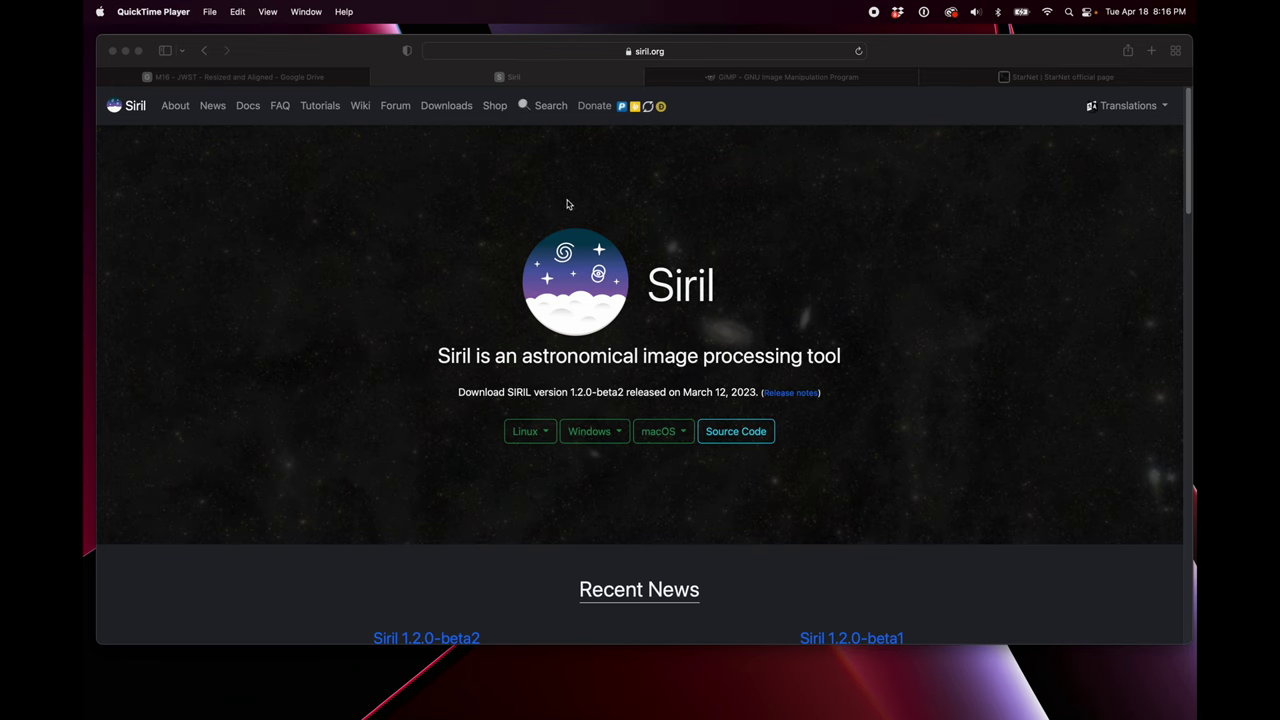
- Show the gimp.org page offering GIMP 2.10.34 in Safari
left_click(743, 80)
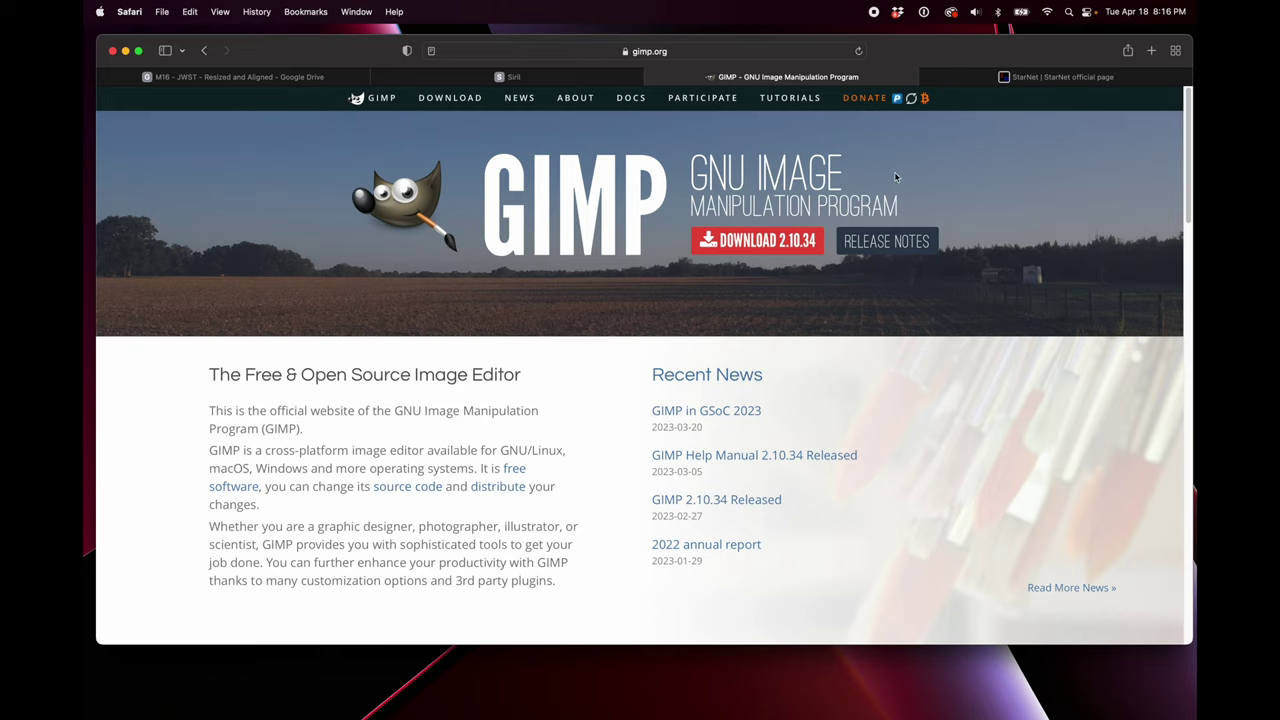
key("super+1")
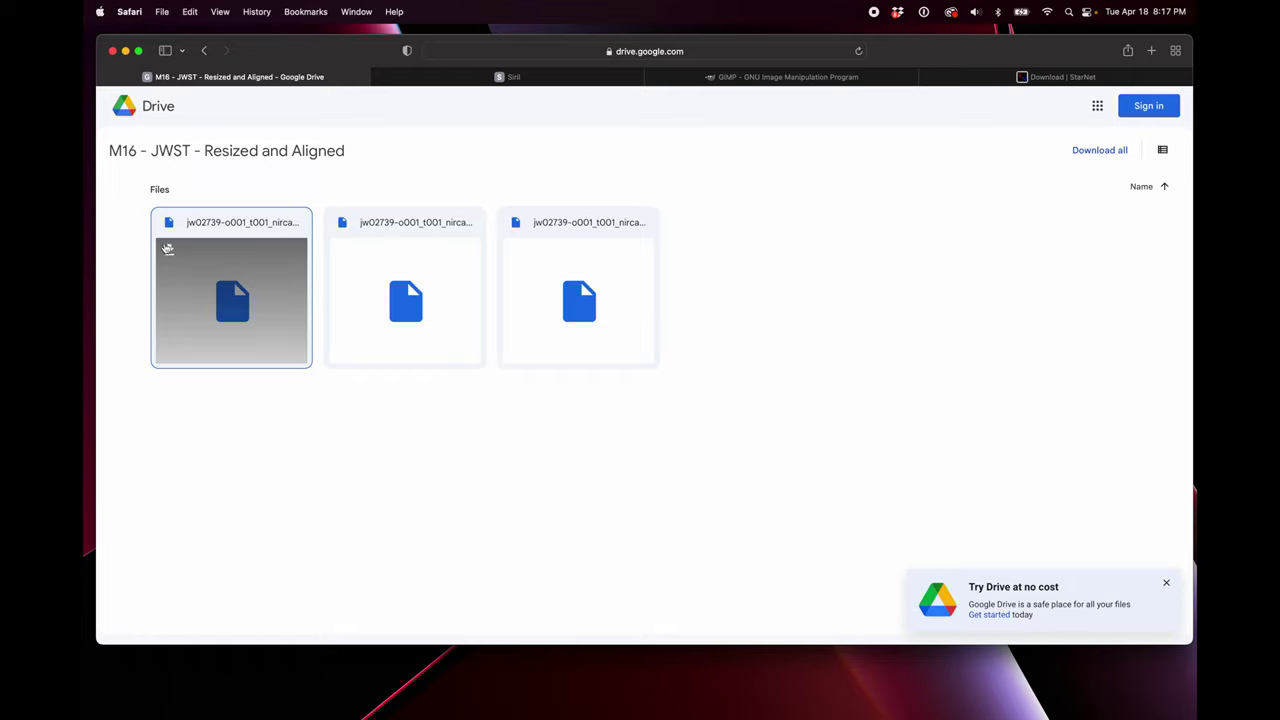
- Download all three jw02739 NIRCam .fit files, confirming Download Anyway for each
left_click(169, 251)
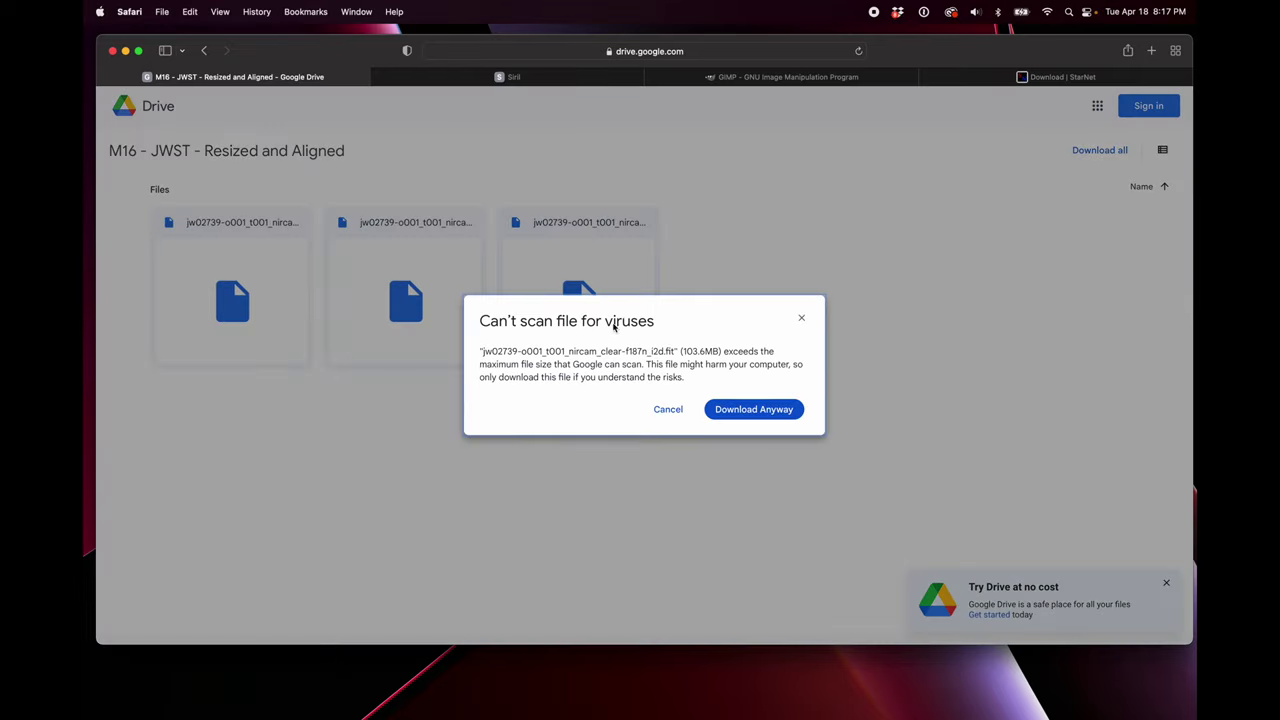
left_click(750, 410)
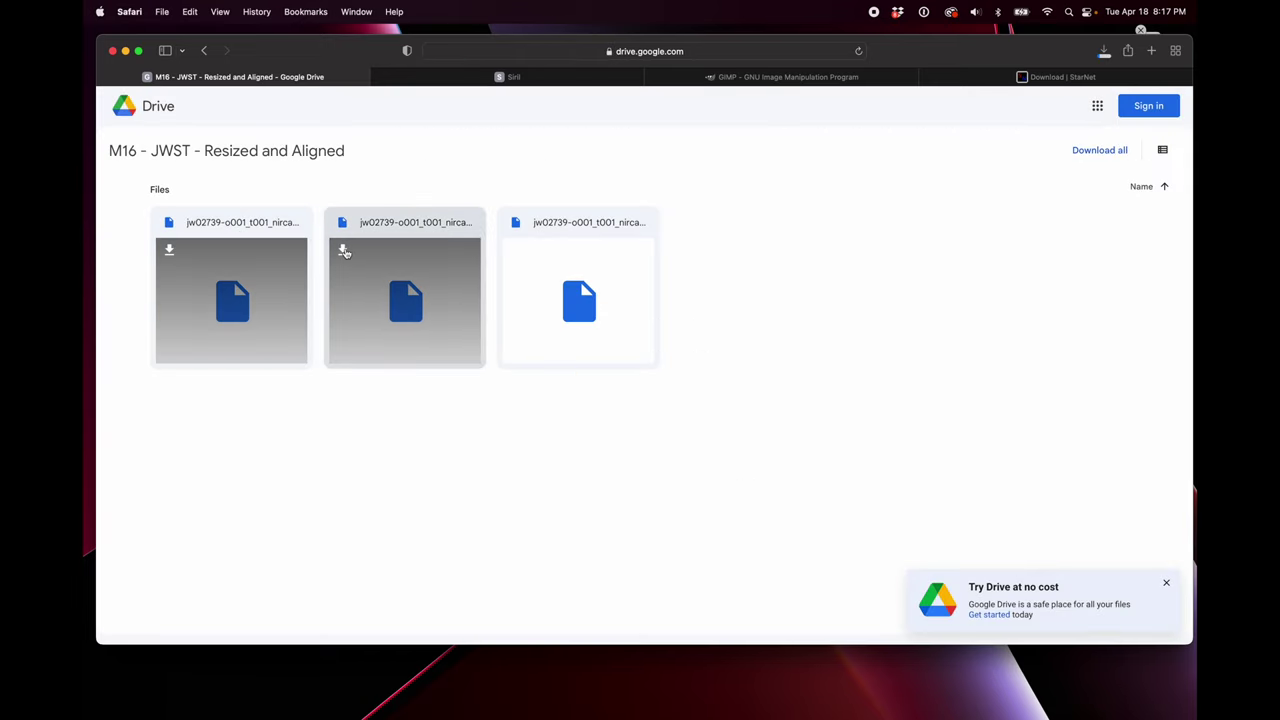
left_click(344, 251)
left_click(759, 412)
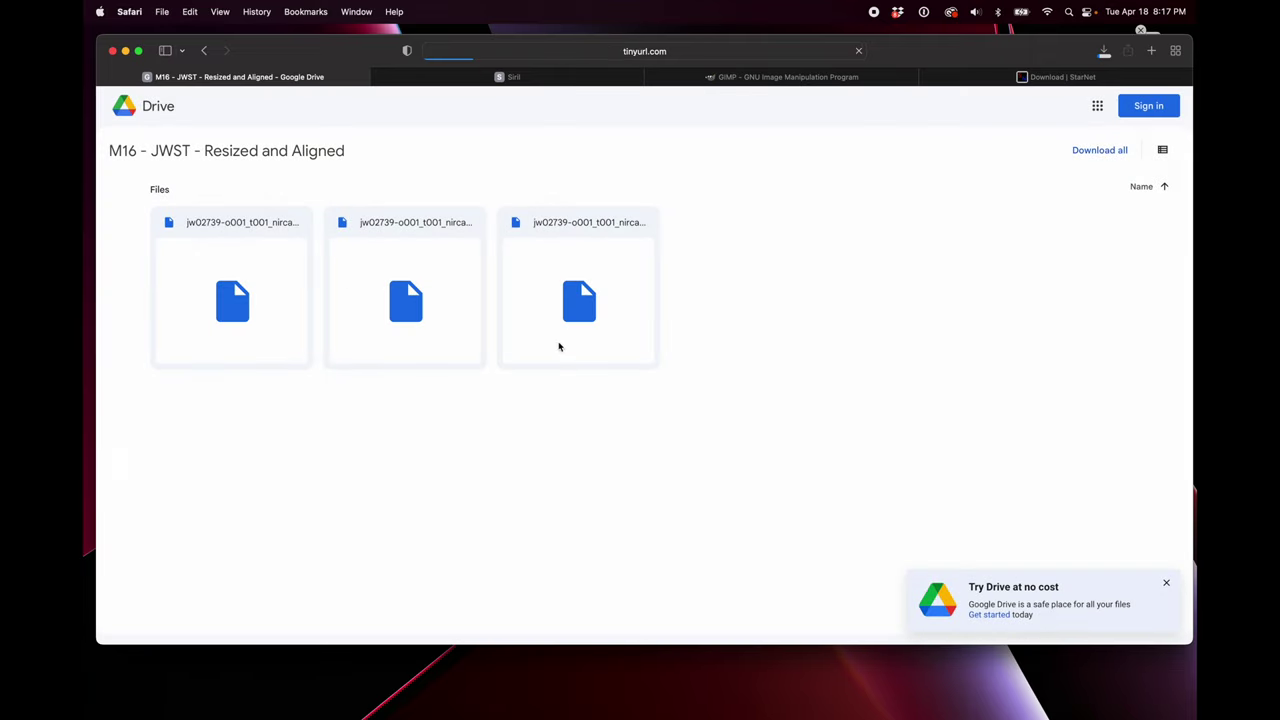
left_click(516, 252)
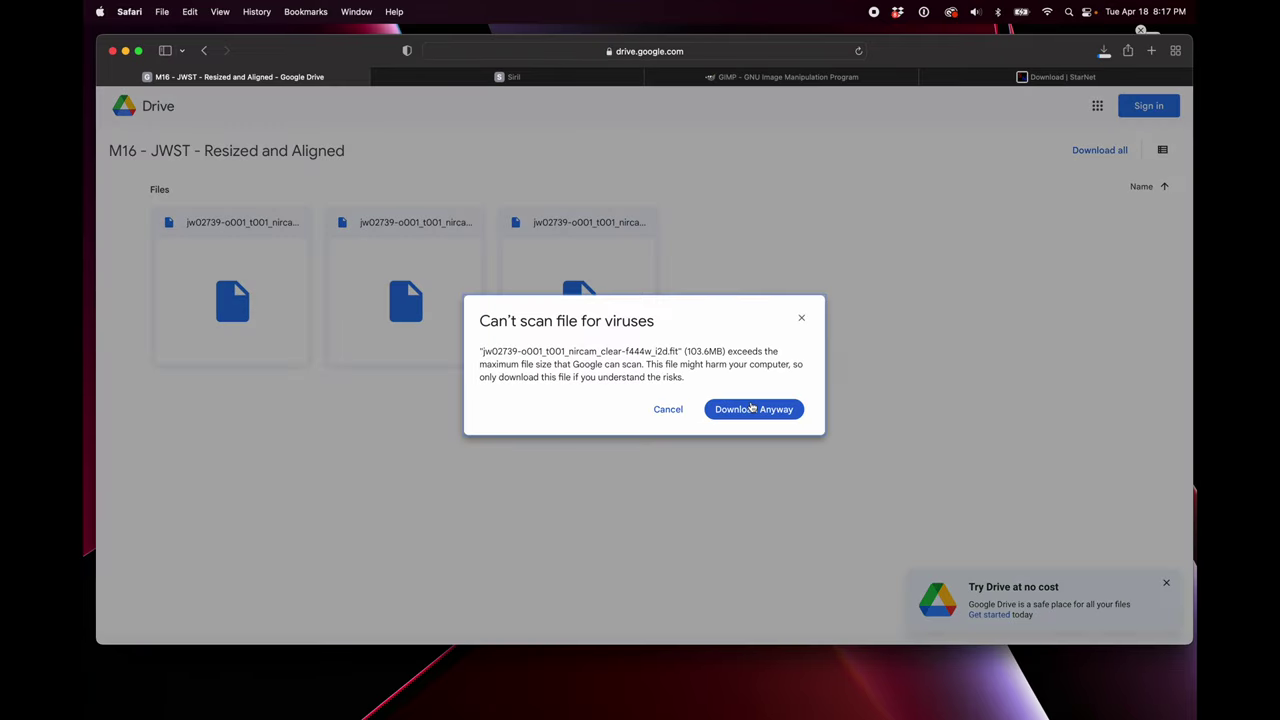
left_click(752, 409)
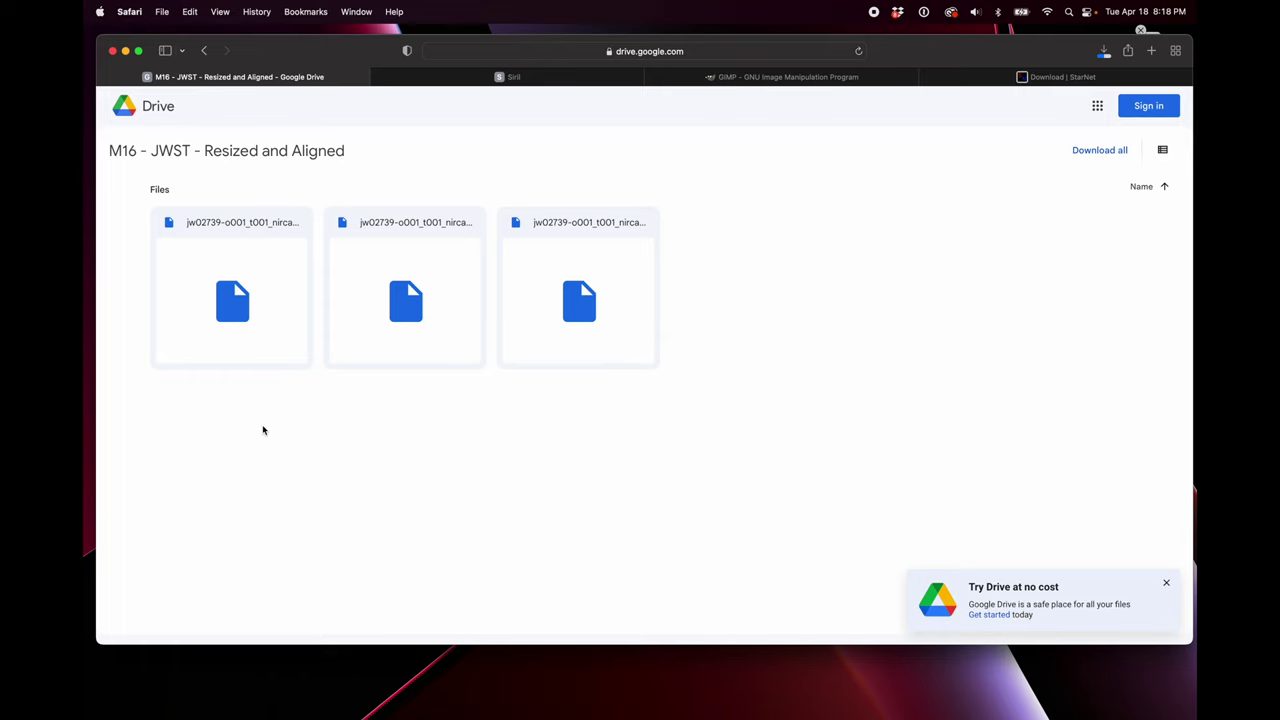
key("super+h")
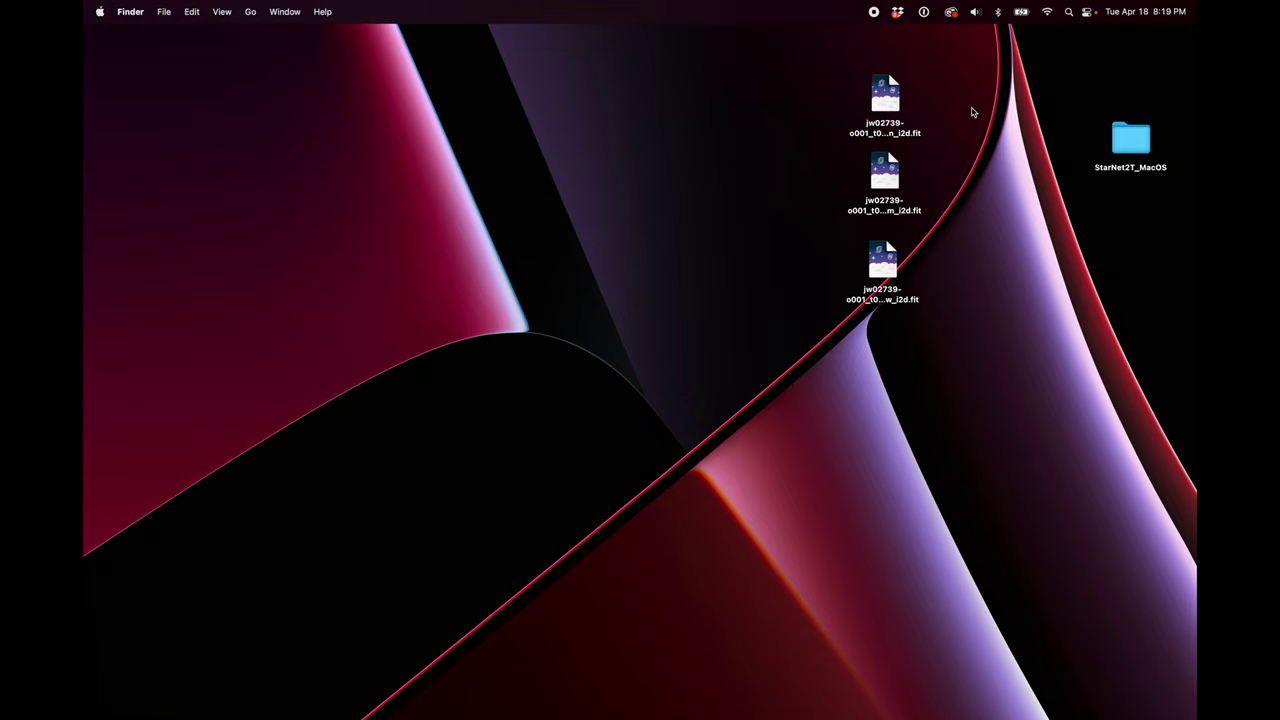
- Open jw02739-o001_t001_nircam_clear-f187n_i2d.fit from the desktop with Siril
right_click(888, 100)
mouse_move(915, 119)
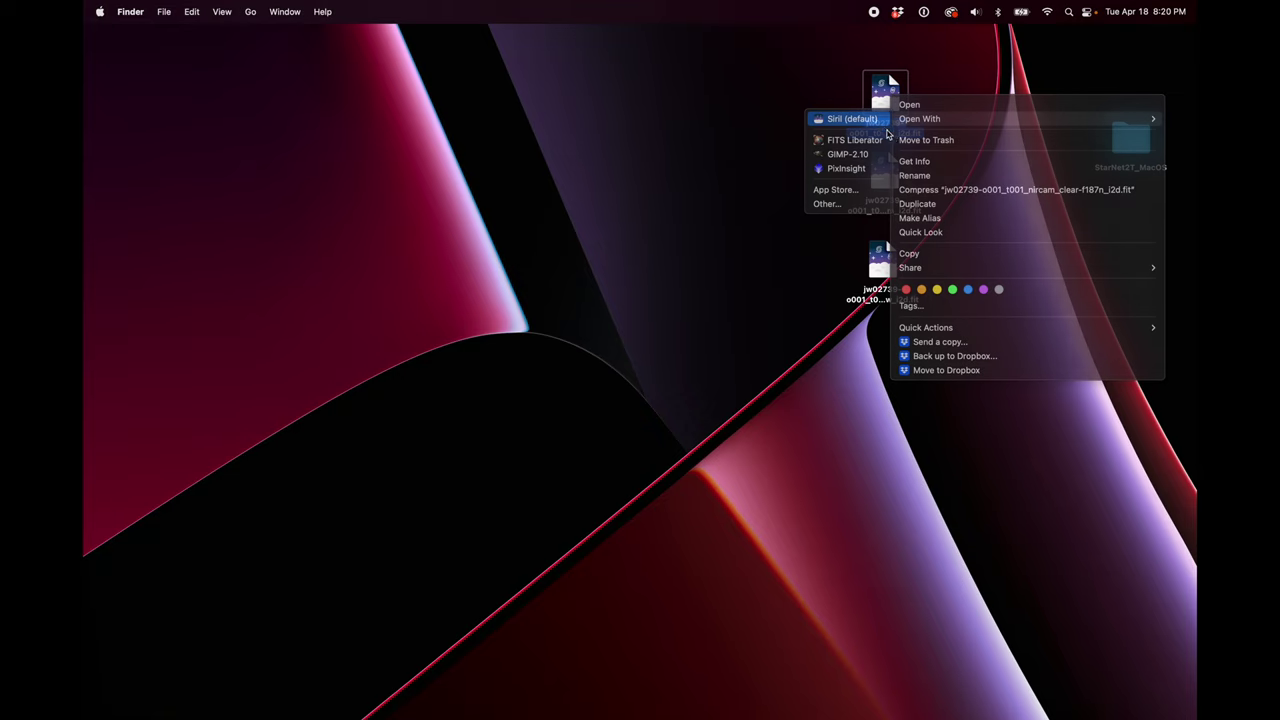
left_click(884, 122)
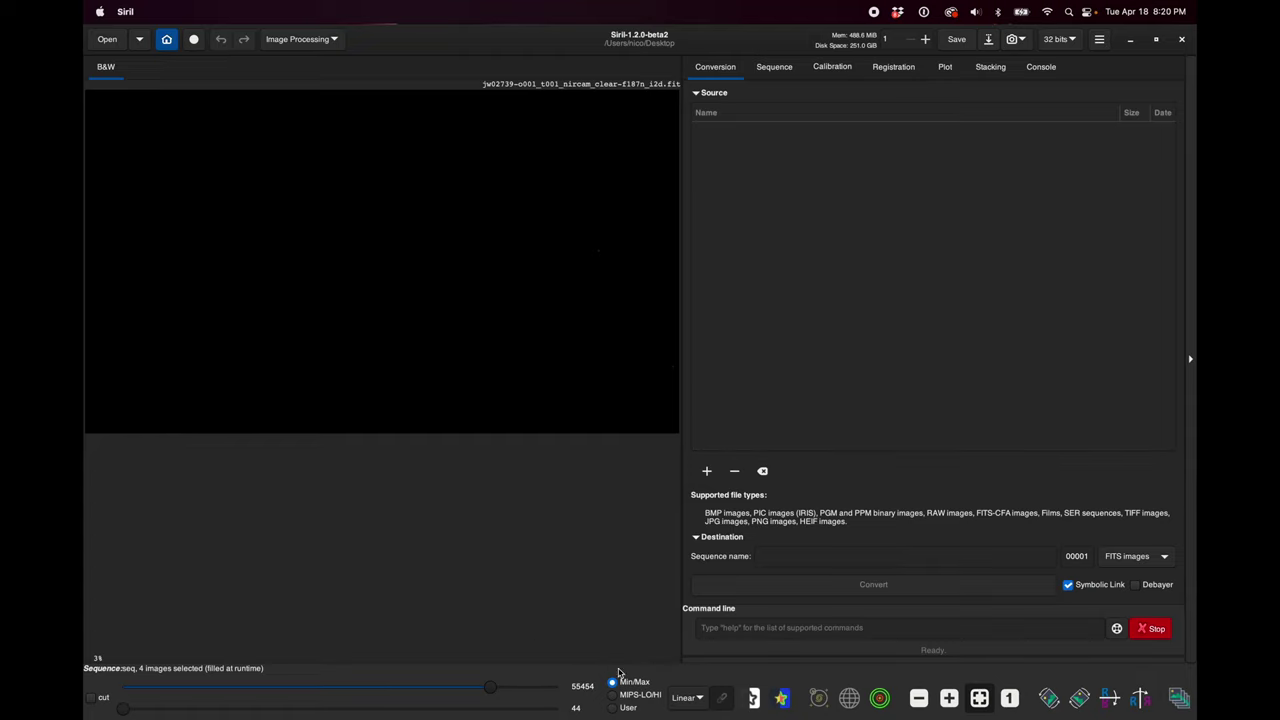
- Set the f187n display to AutoStretch to reveal the pillars
left_click(699, 702)
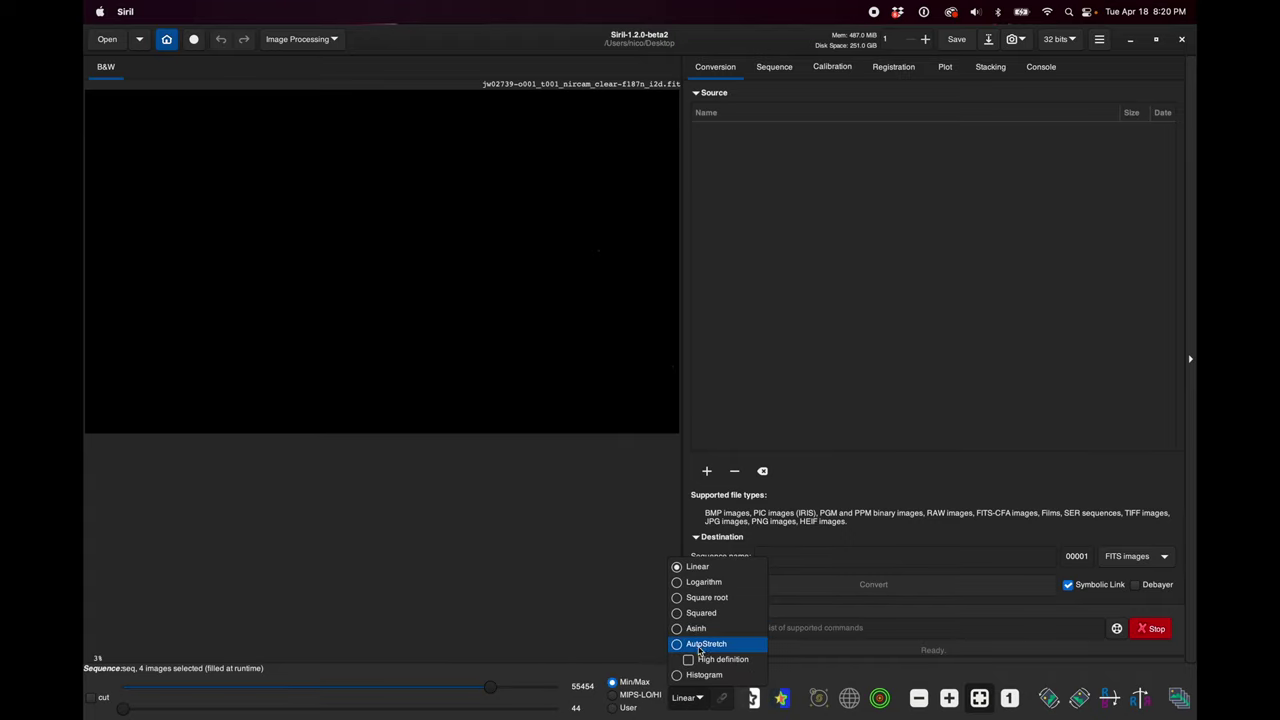
left_click(698, 700)
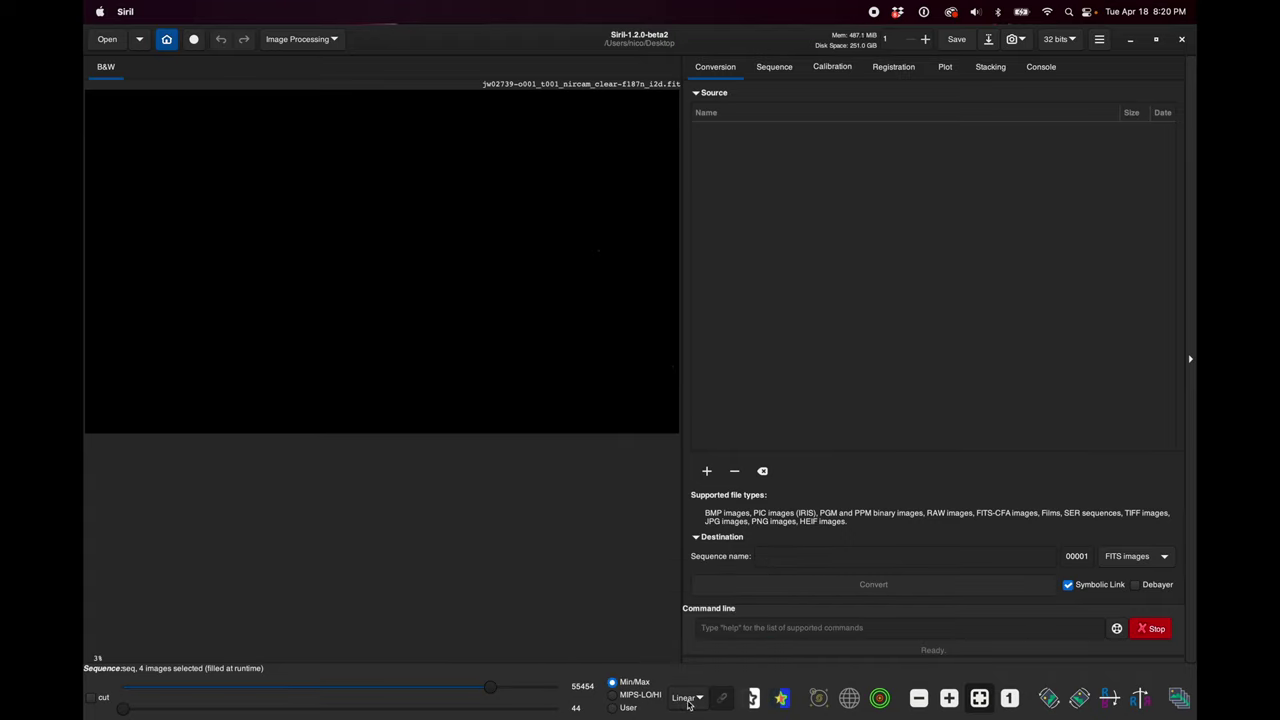
left_click(688, 700)
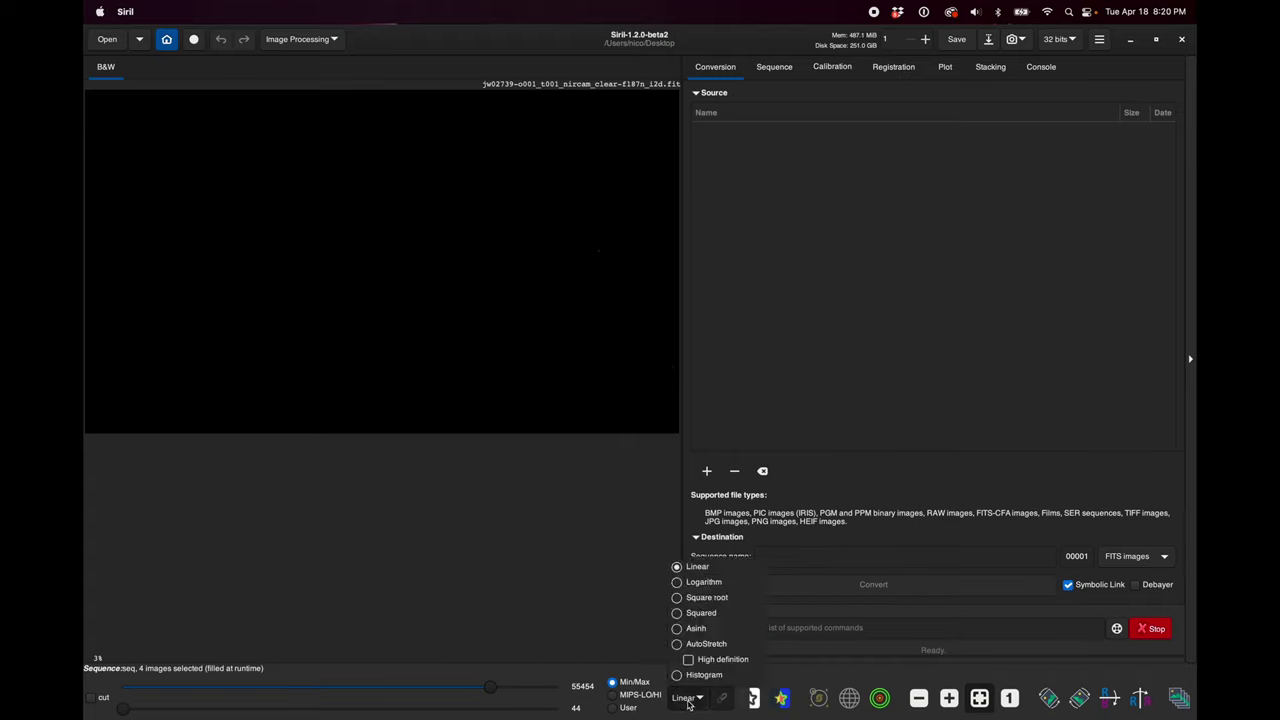
left_click(704, 645)
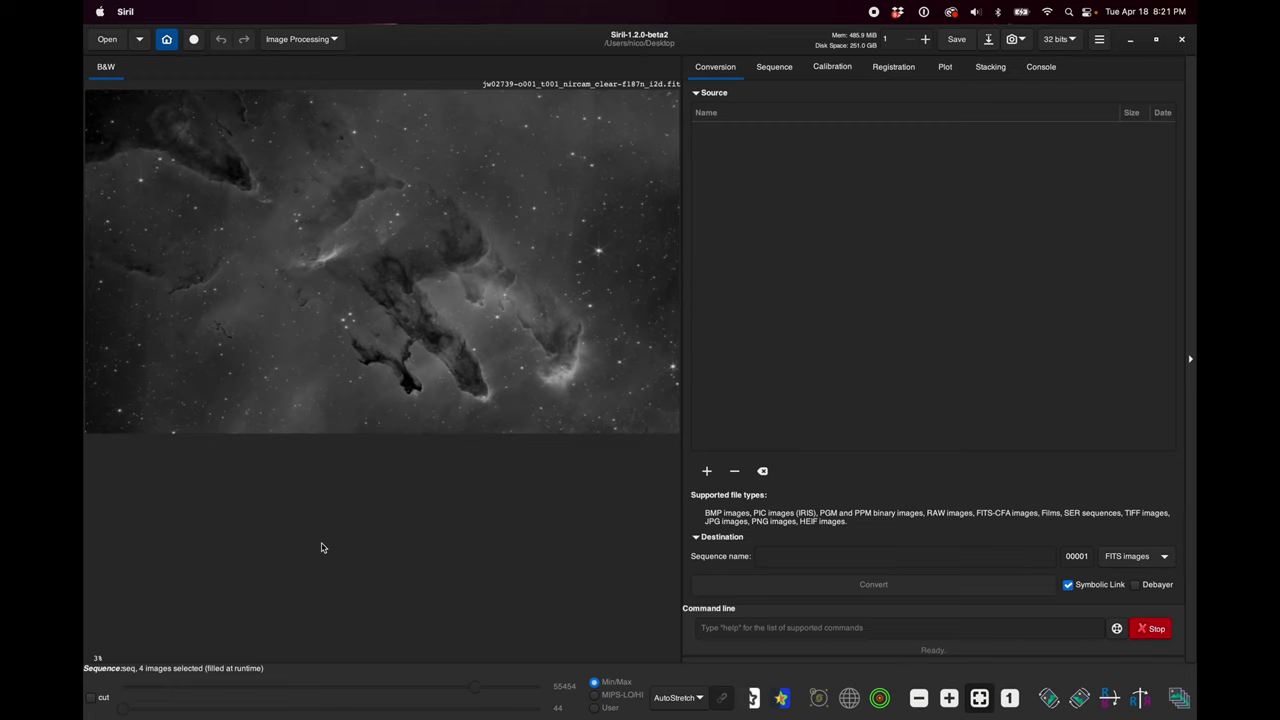
- Return the display to Linear mode and bring up the Image Processing menu
left_click(690, 697)
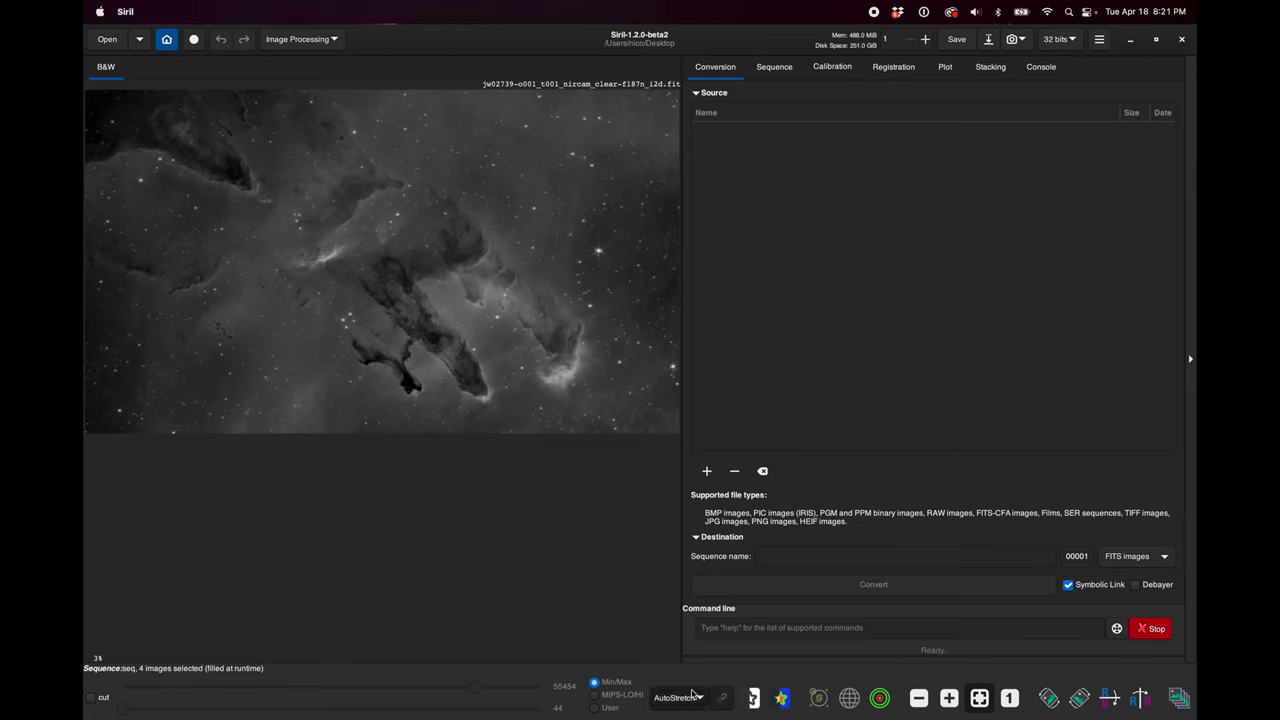
left_click(679, 566)
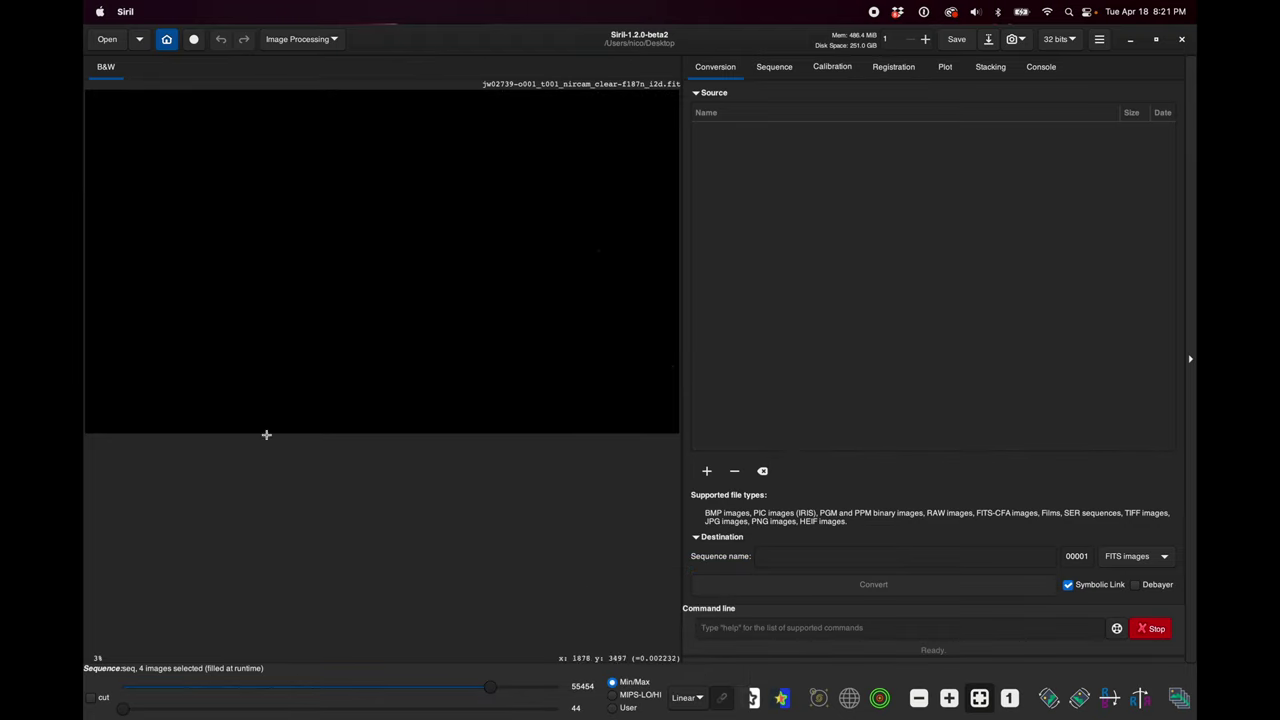
left_click(689, 697)
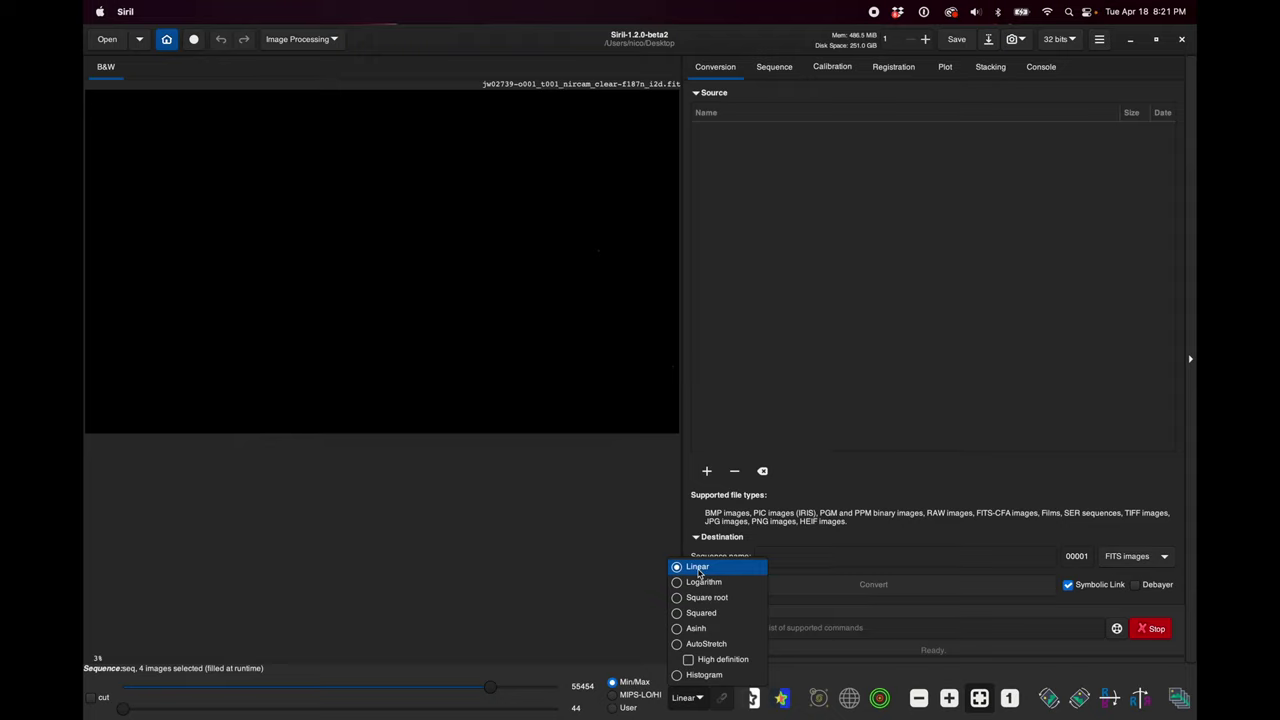
left_click(601, 503)
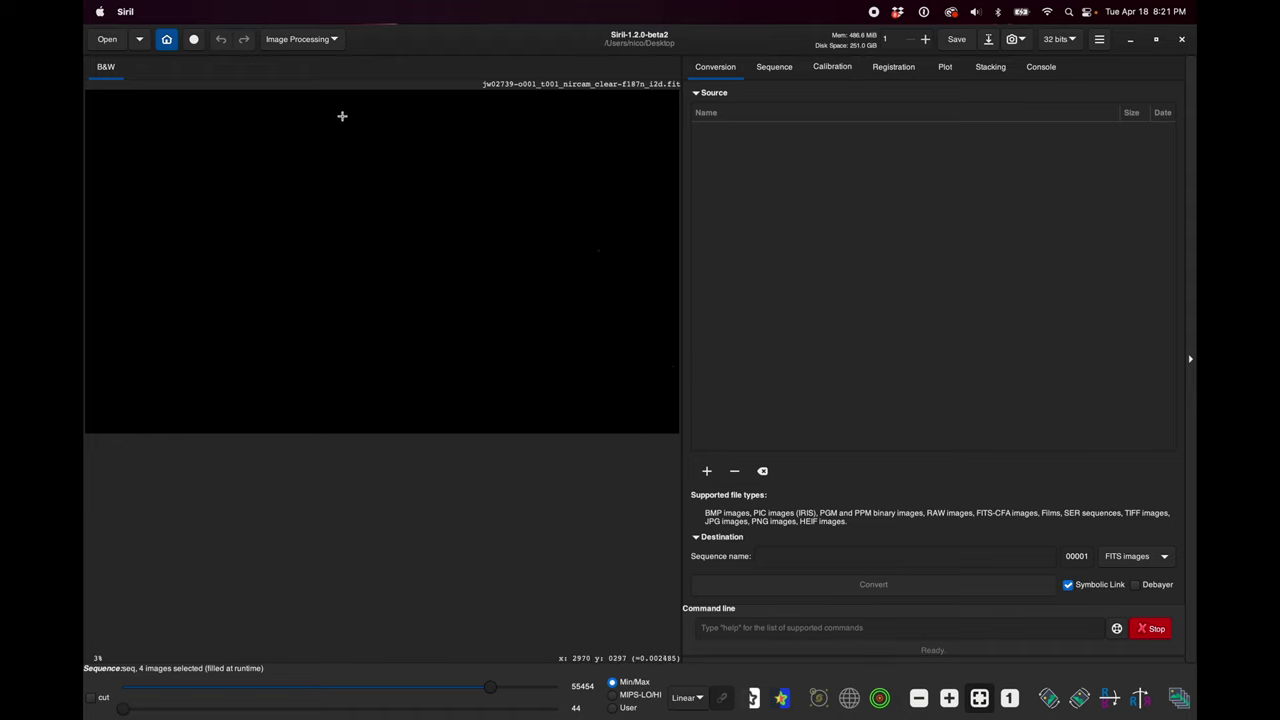
left_click(323, 43)
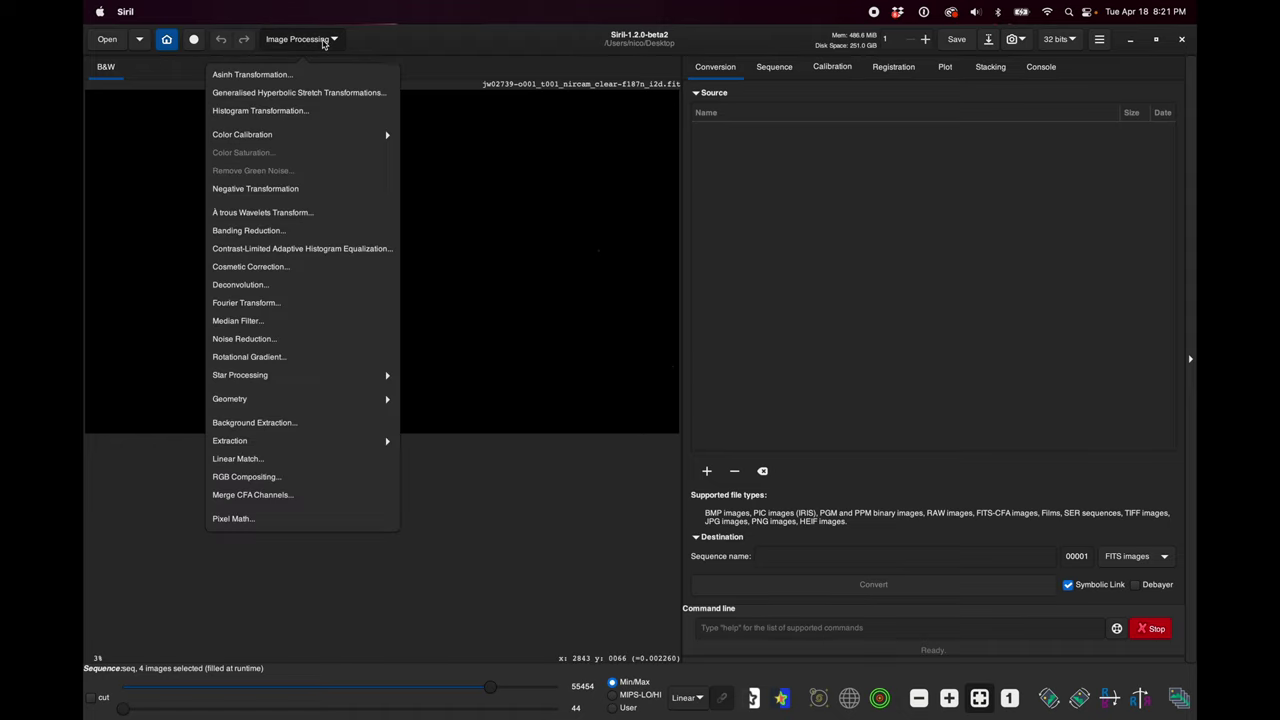
- Open Generalised Hyperbolic Stretch and auto-stretch the display to preview the nebula
left_click(318, 93)
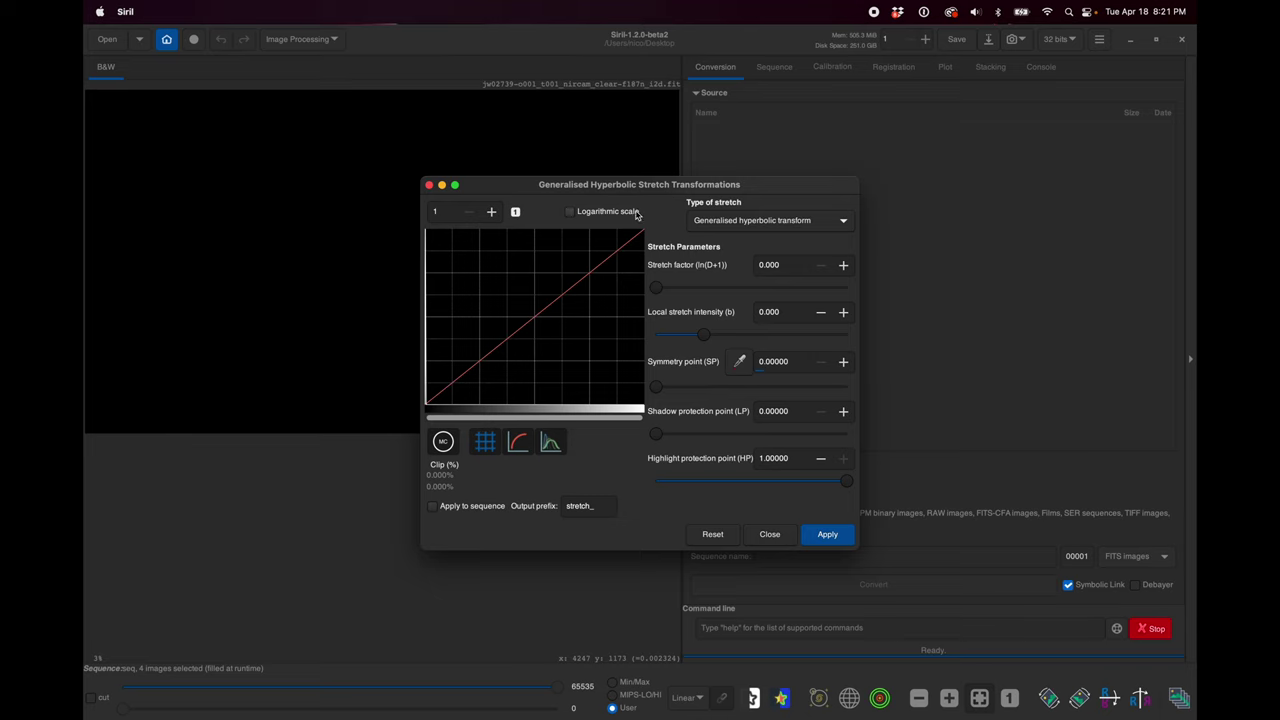
left_click_drag(495, 192, 762, 192)
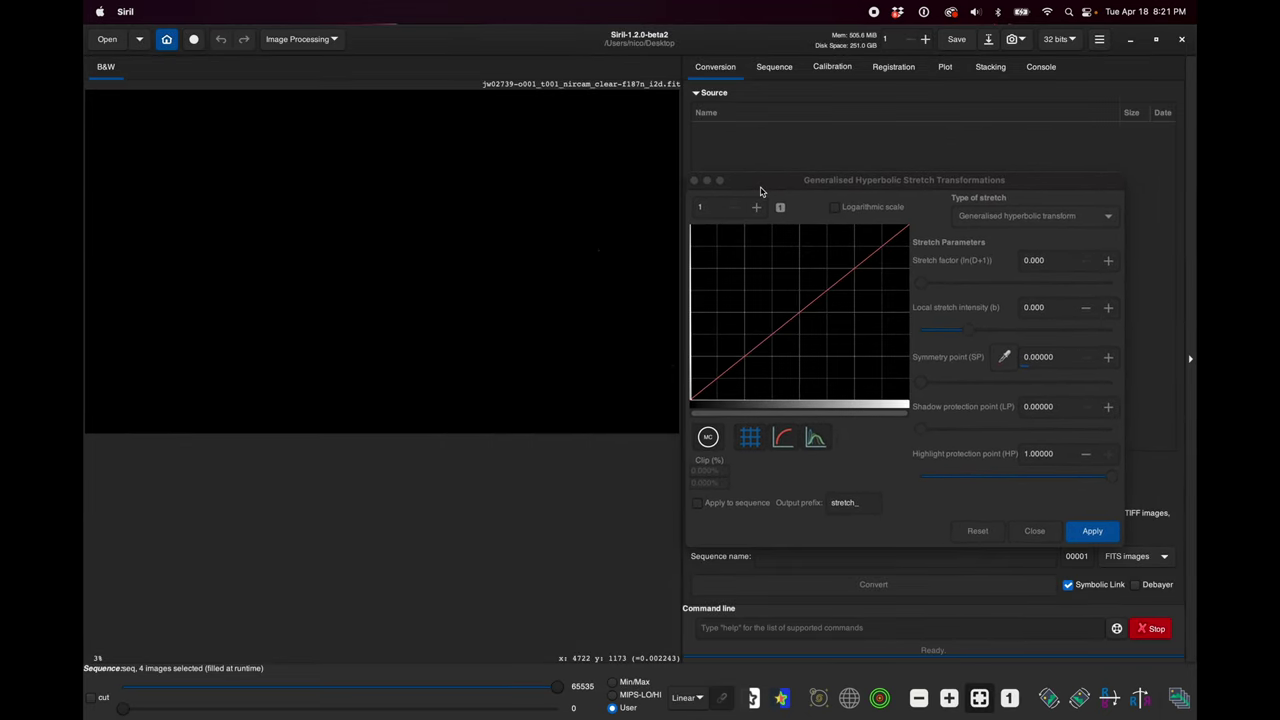
left_click_drag(494, 191, 589, 378)
left_click(589, 378)
left_click(686, 698)
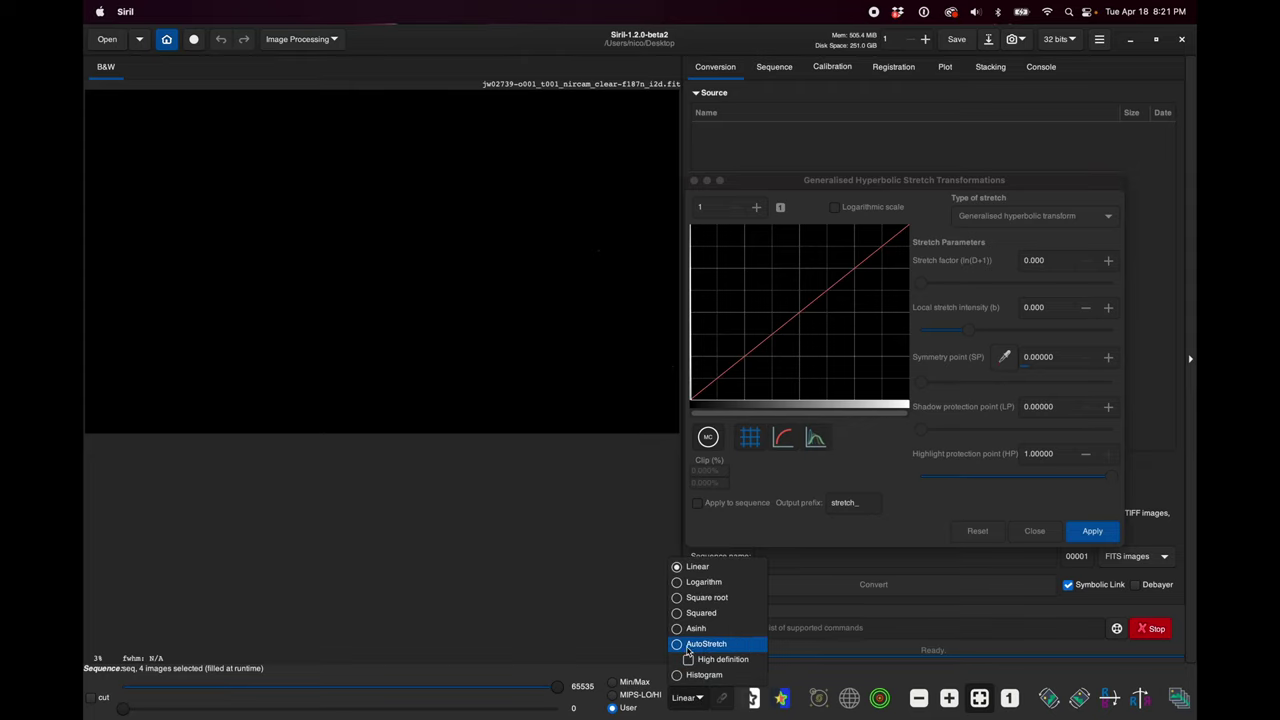
left_click(693, 646)
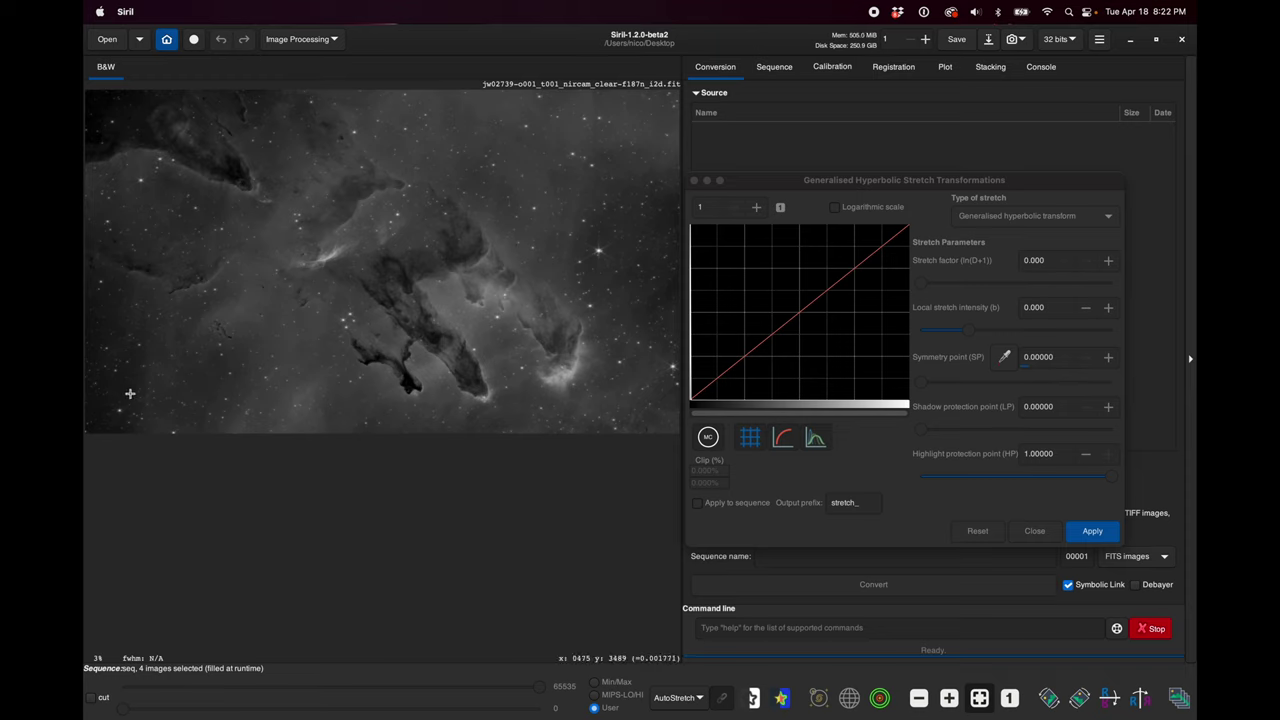
- Sample a 0.00177 symmetry point from a small background patch
left_click_drag(131, 396, 108, 374)
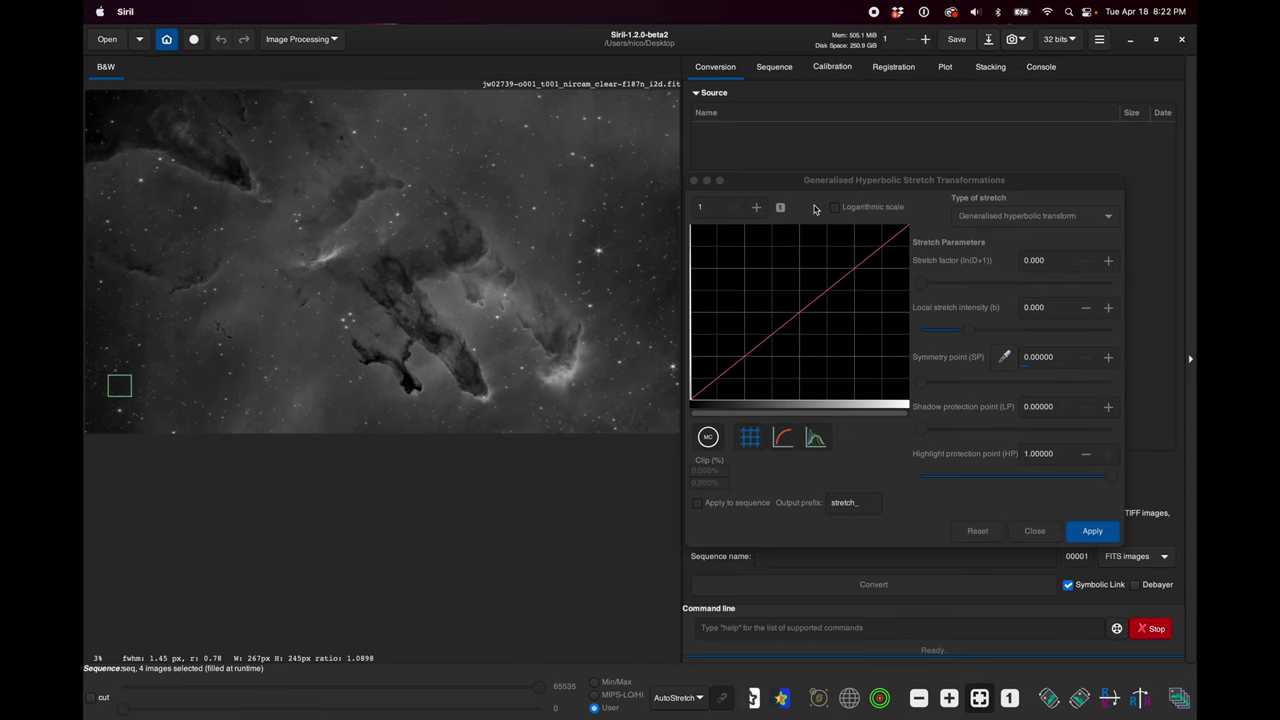
left_click_drag(790, 185, 740, 136)
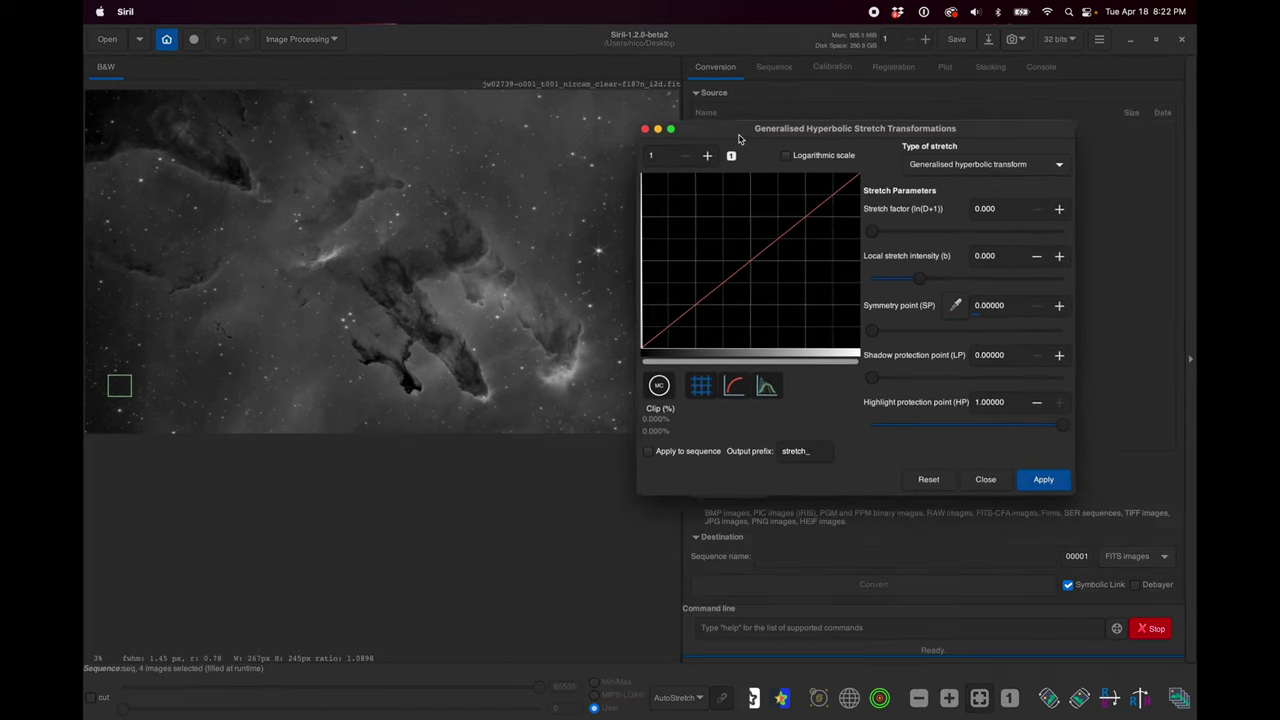
left_click(955, 310)
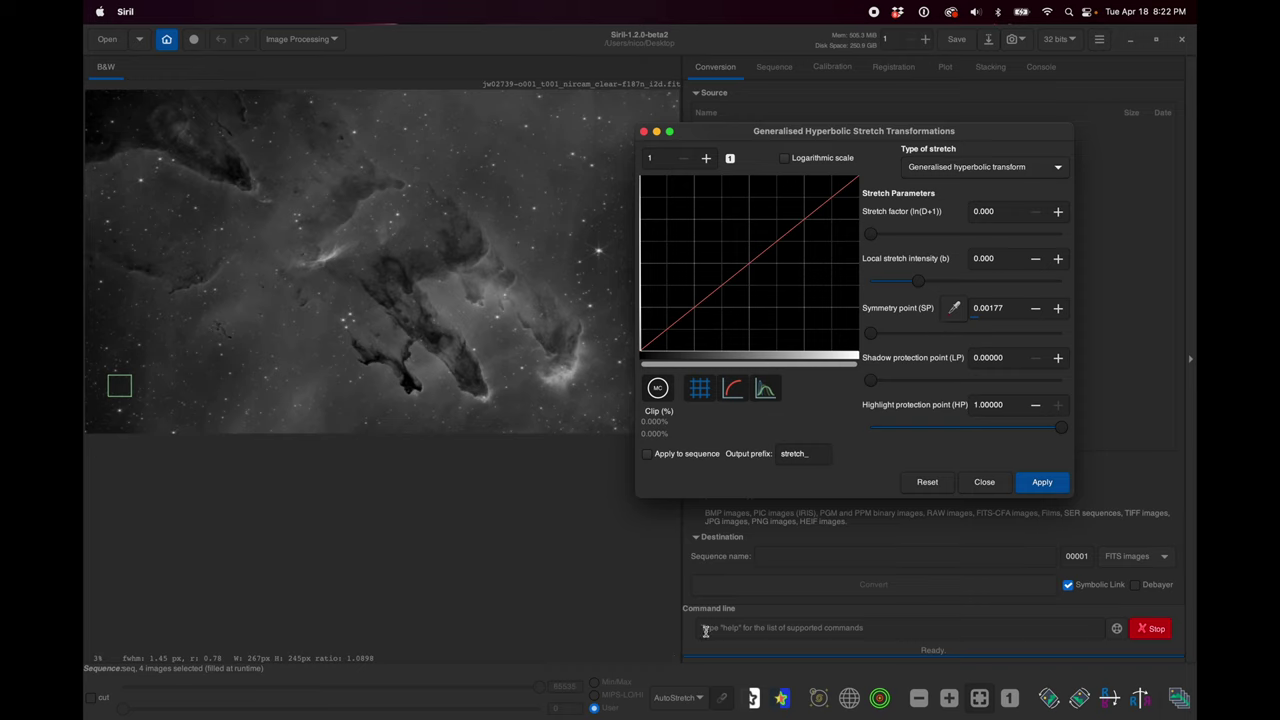
left_click(689, 700)
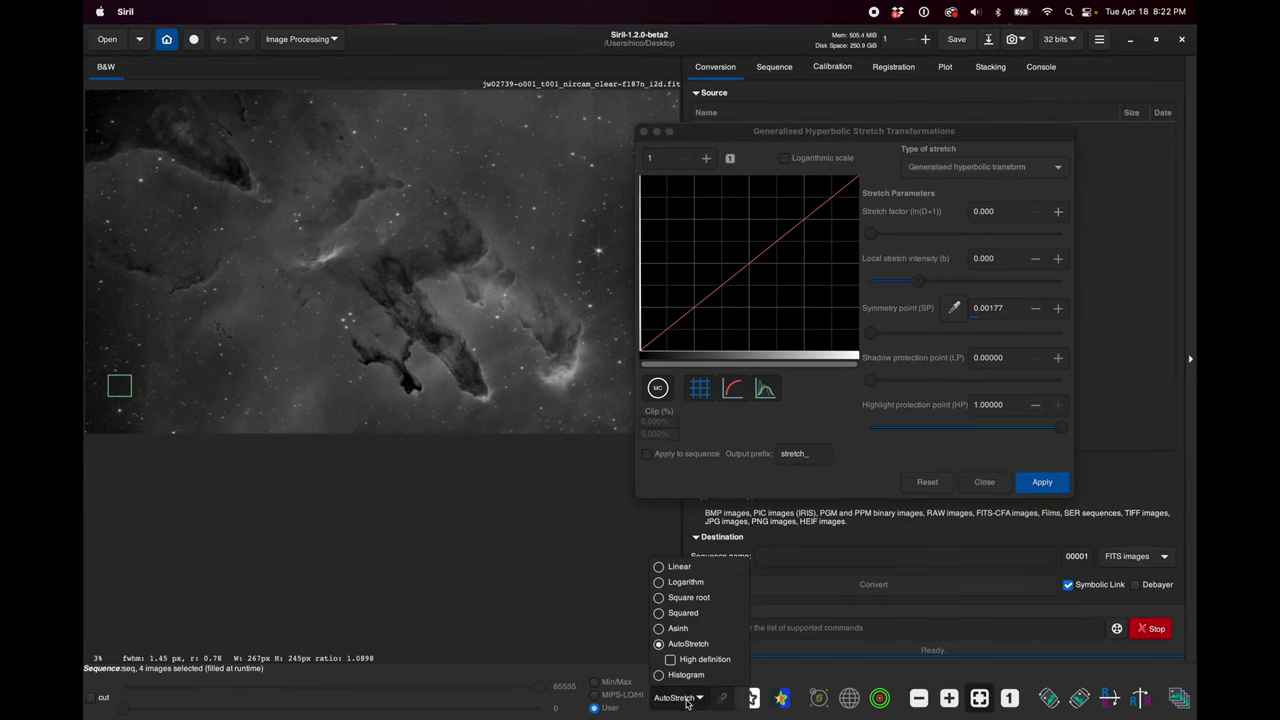
- In Linear display, apply a stretch with factor 2.381 and local intensity 12.007
left_click(681, 567)
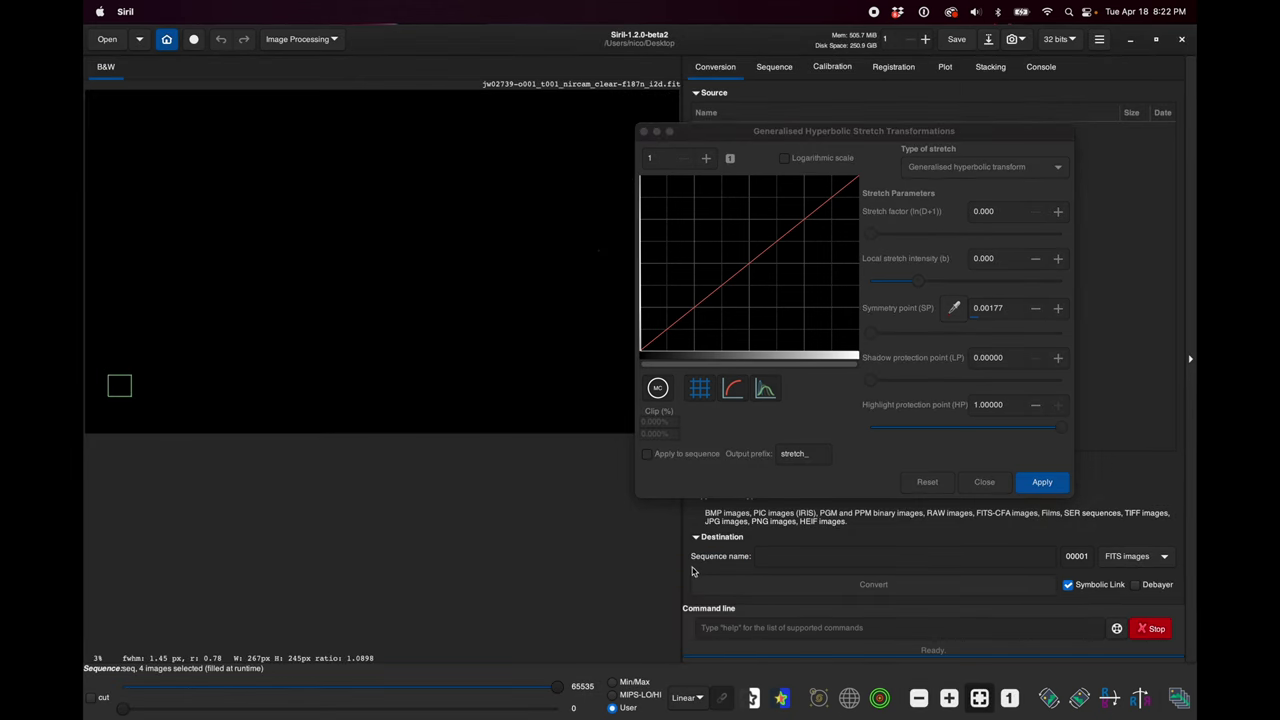
left_click(871, 146)
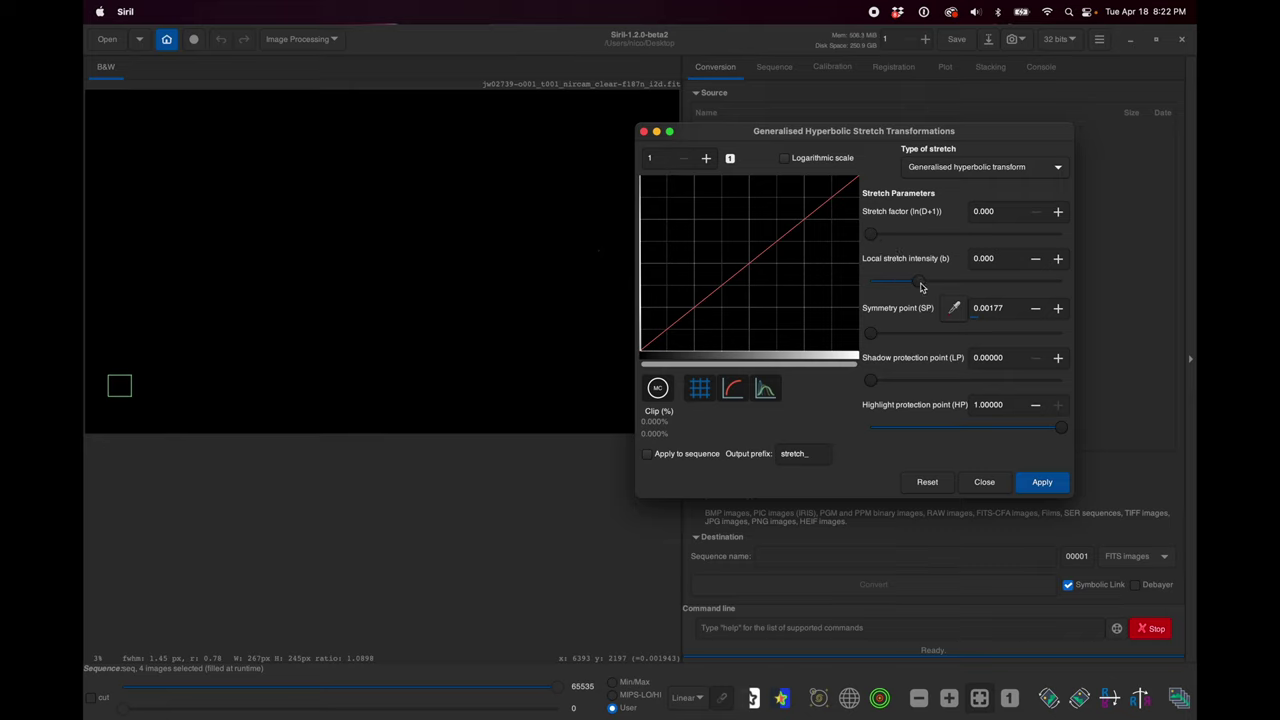
left_click_drag(919, 284, 1034, 289)
left_click_drag(869, 238, 912, 236)
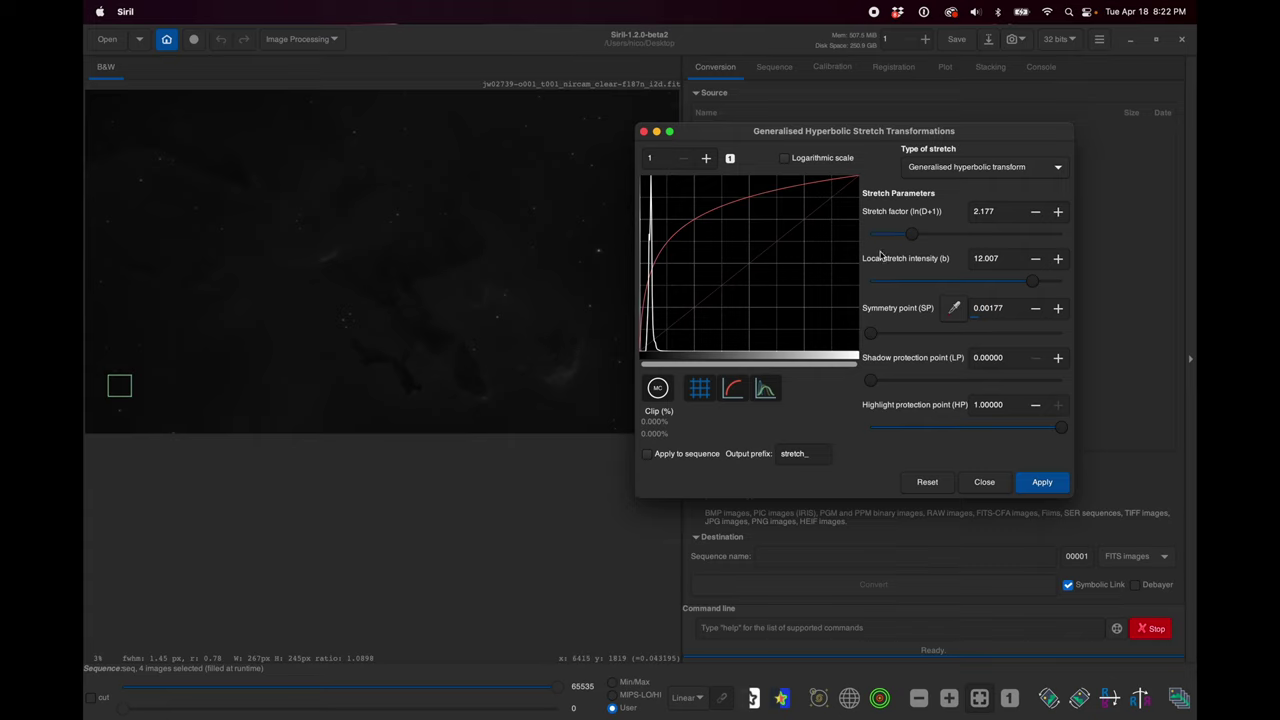
left_click_drag(914, 237, 964, 239)
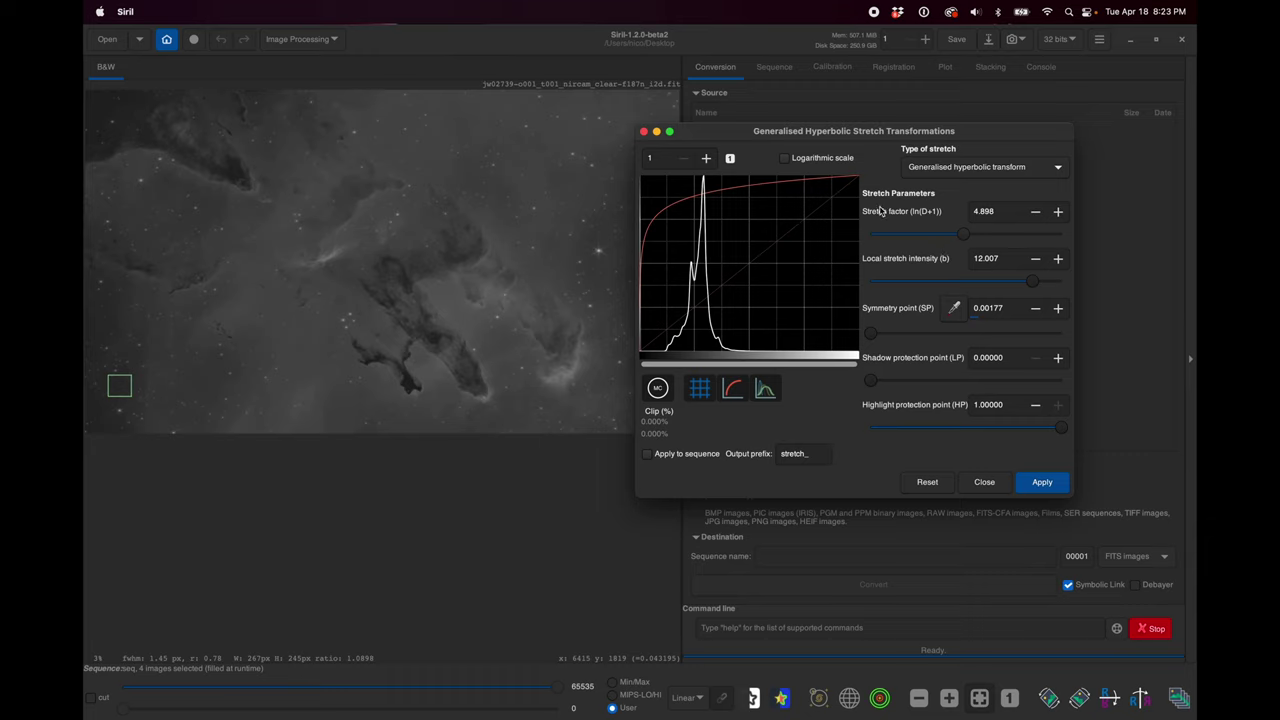
left_click_drag(963, 240, 914, 238)
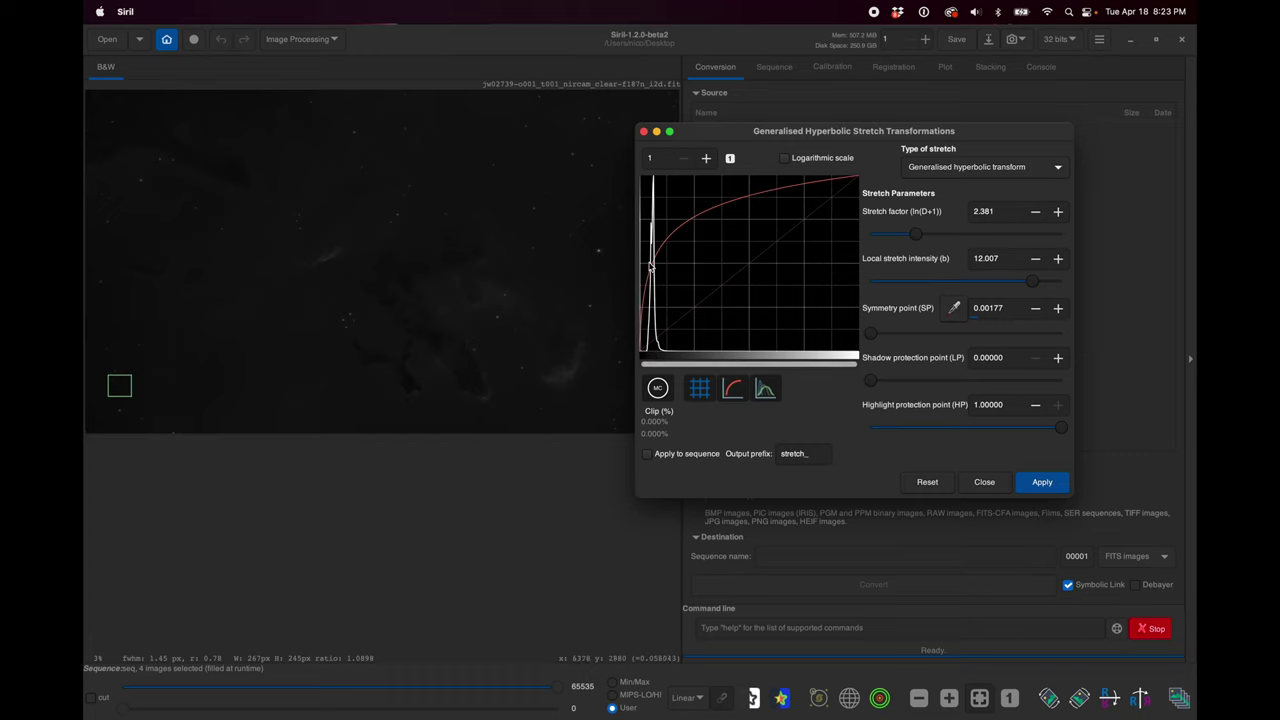
left_click(1041, 484)
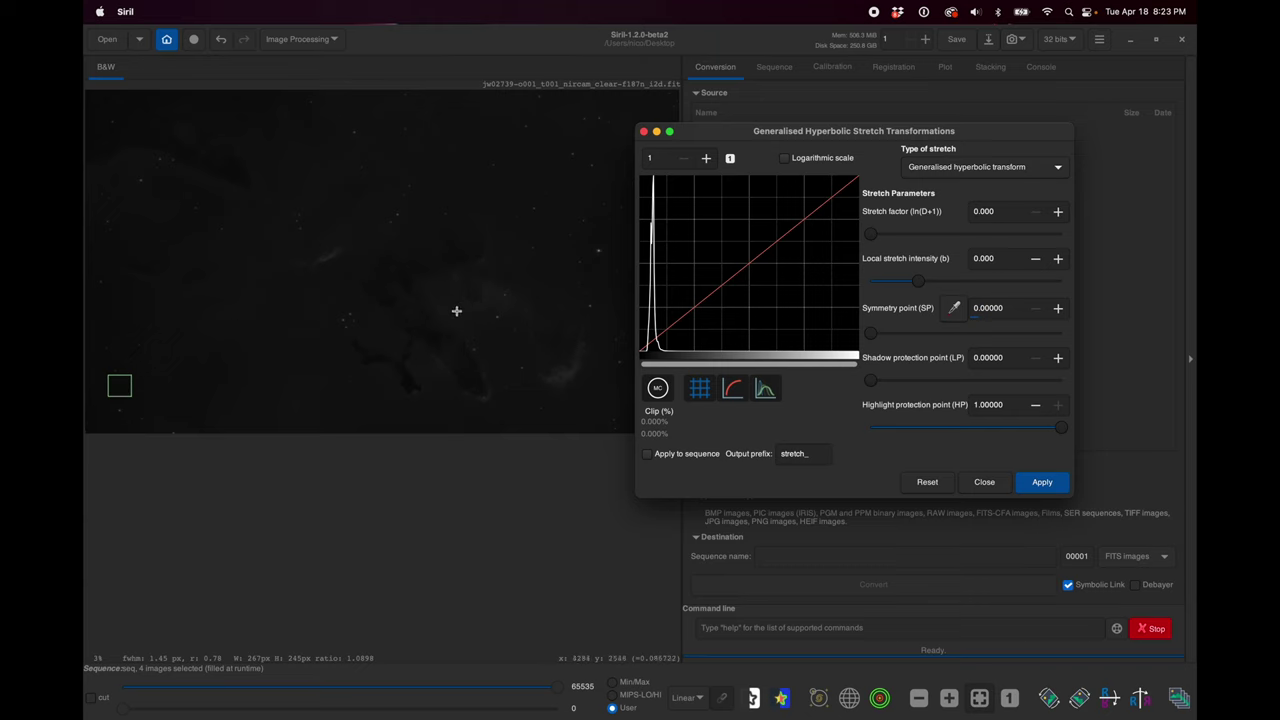
- Sample a new 0.08557 symmetry point from another region and set local intensity 3.912
left_click_drag(456, 311, 436, 284)
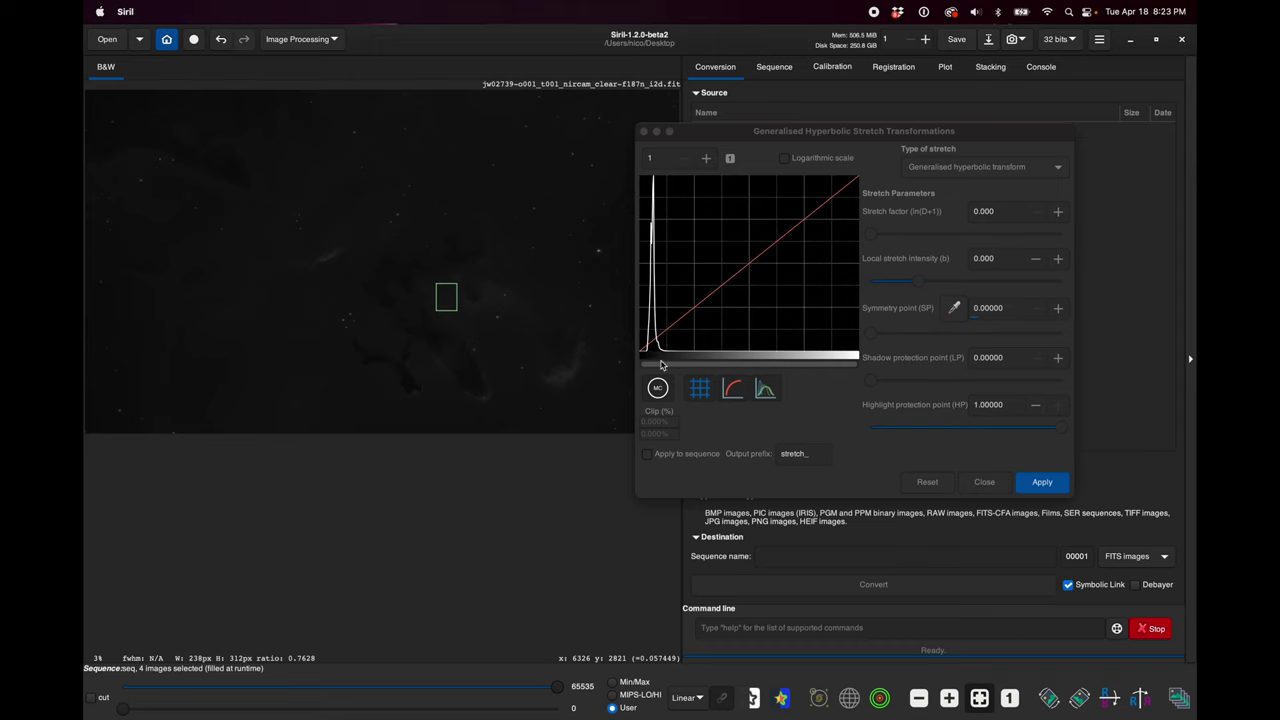
left_click(955, 316)
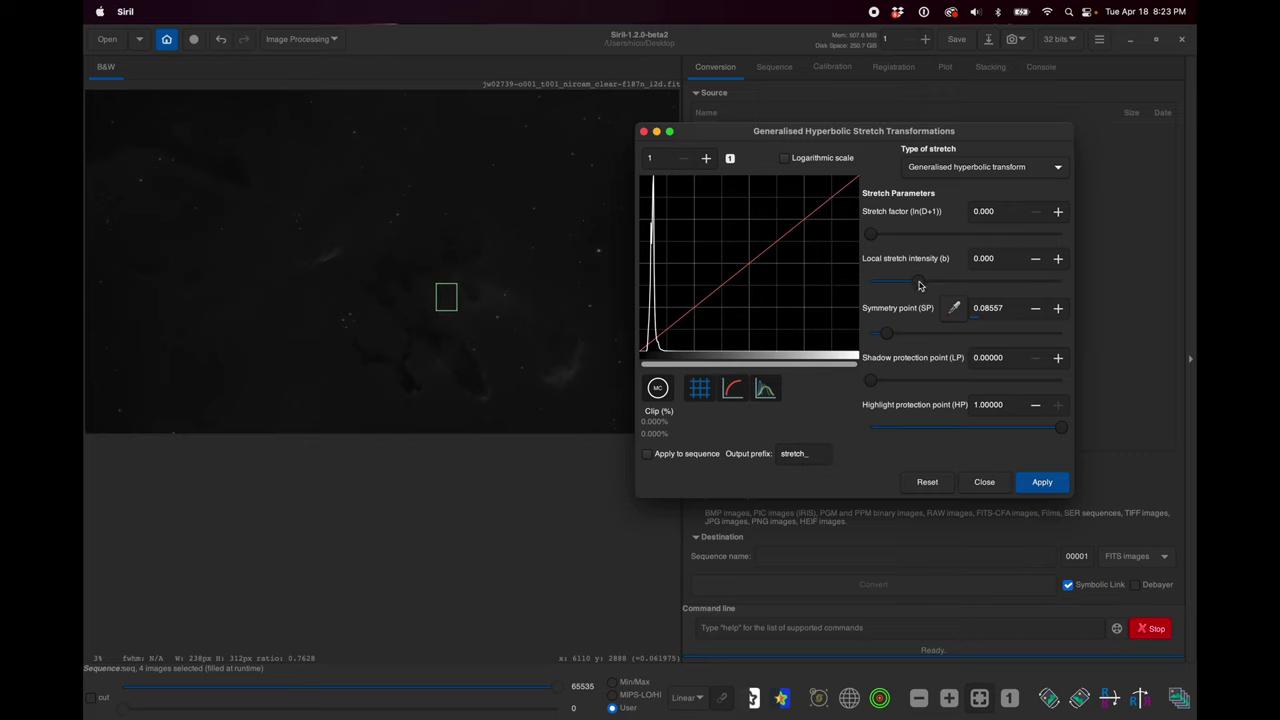
left_click_drag(920, 285, 955, 285)
- Apply the second stretch with factor 1.463 and intensity 3.912, then close the dialog
left_click_drag(871, 234, 903, 237)
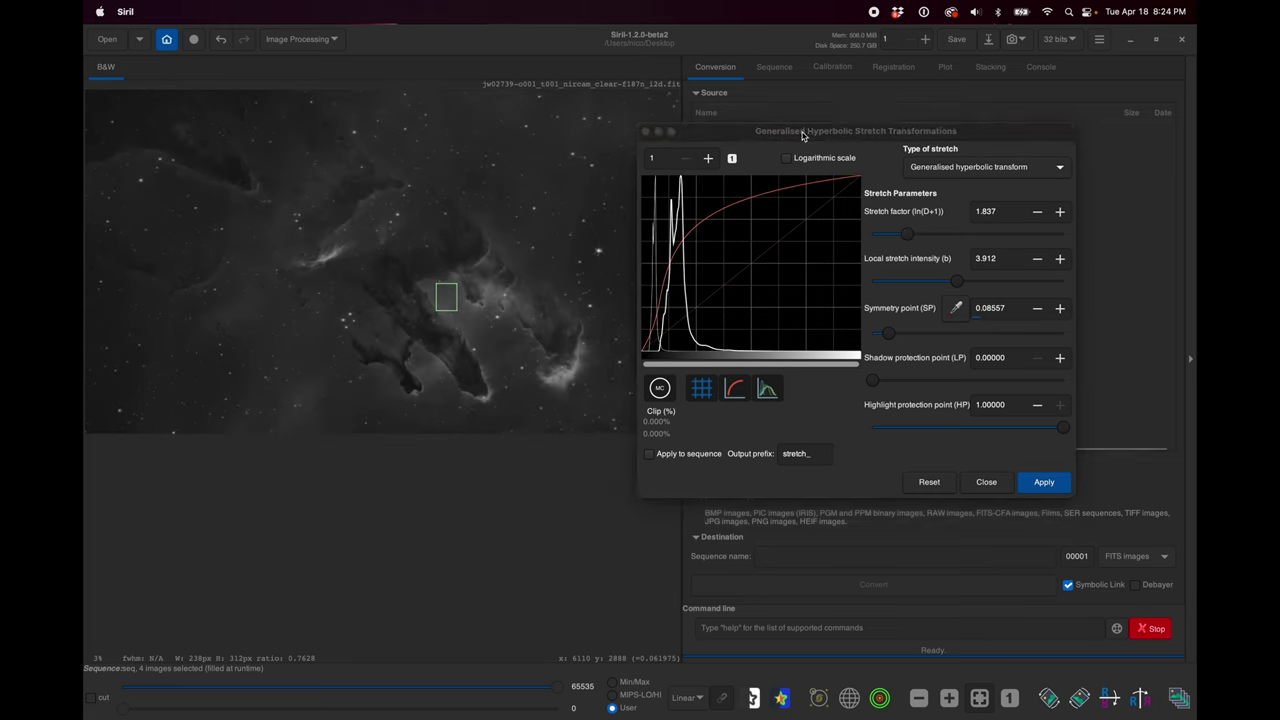
left_click_drag(800, 136, 864, 118)
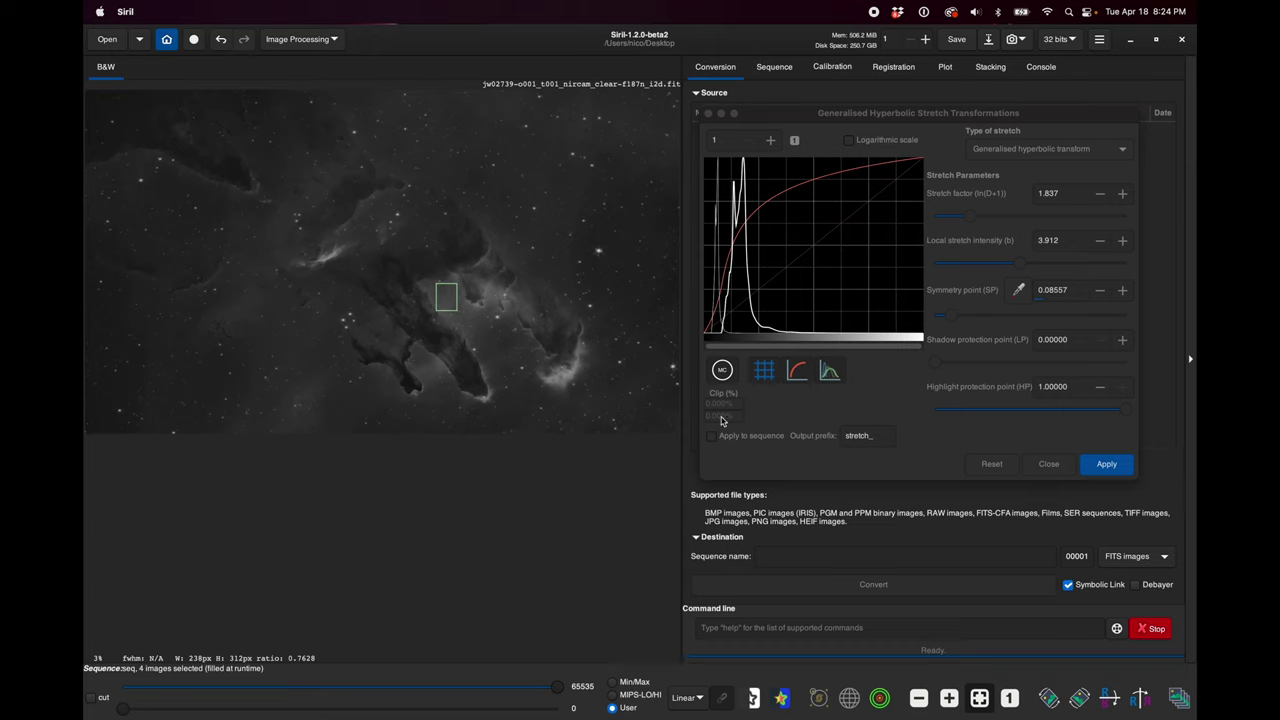
left_click(965, 226)
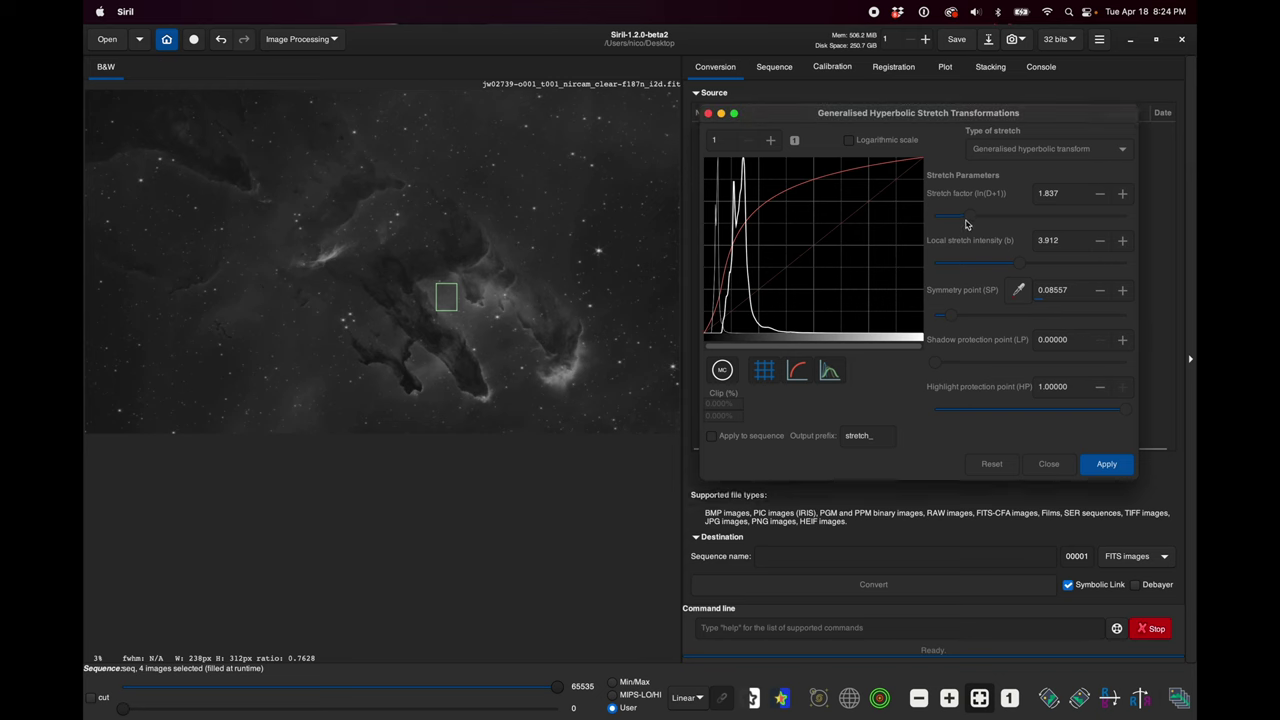
left_click_drag(965, 226, 957, 228)
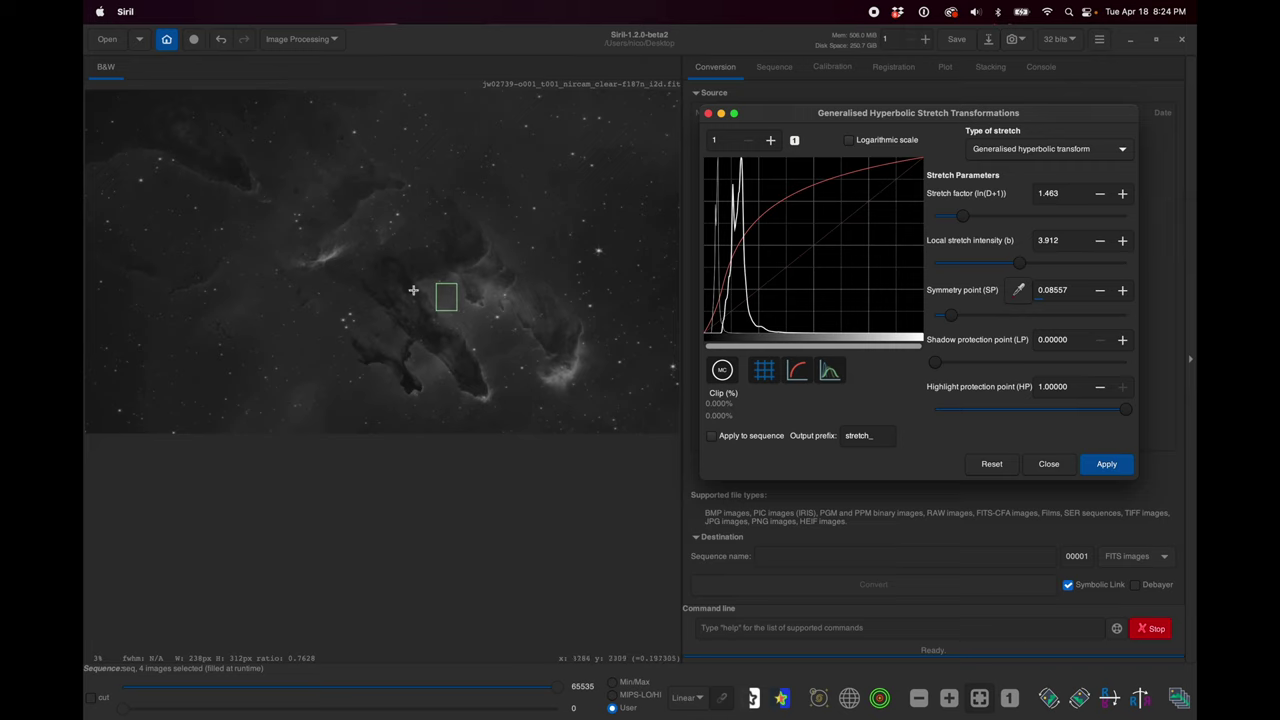
left_click(1108, 467)
left_click(1049, 464)
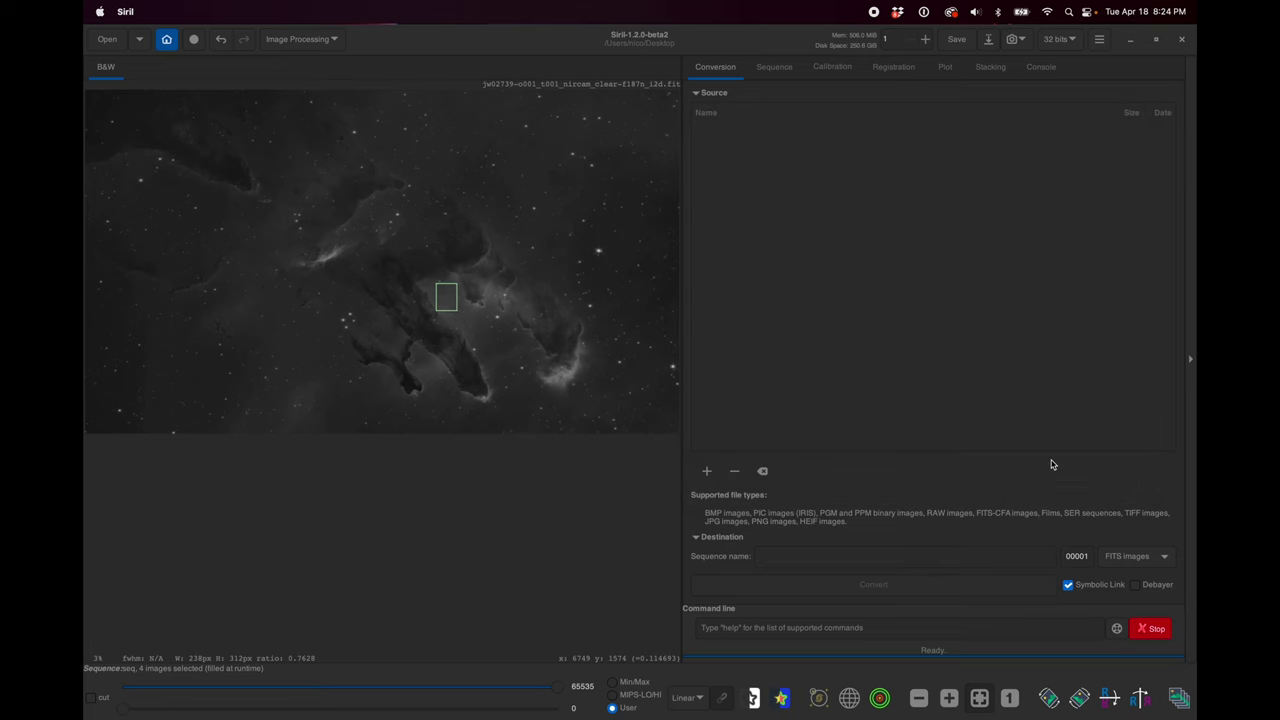
- Save the image to the Desktop as jw02739-o001_t001_nircam_clear-f187n_i2d.tif, 32-bit float TIFF
left_click(425, 447)
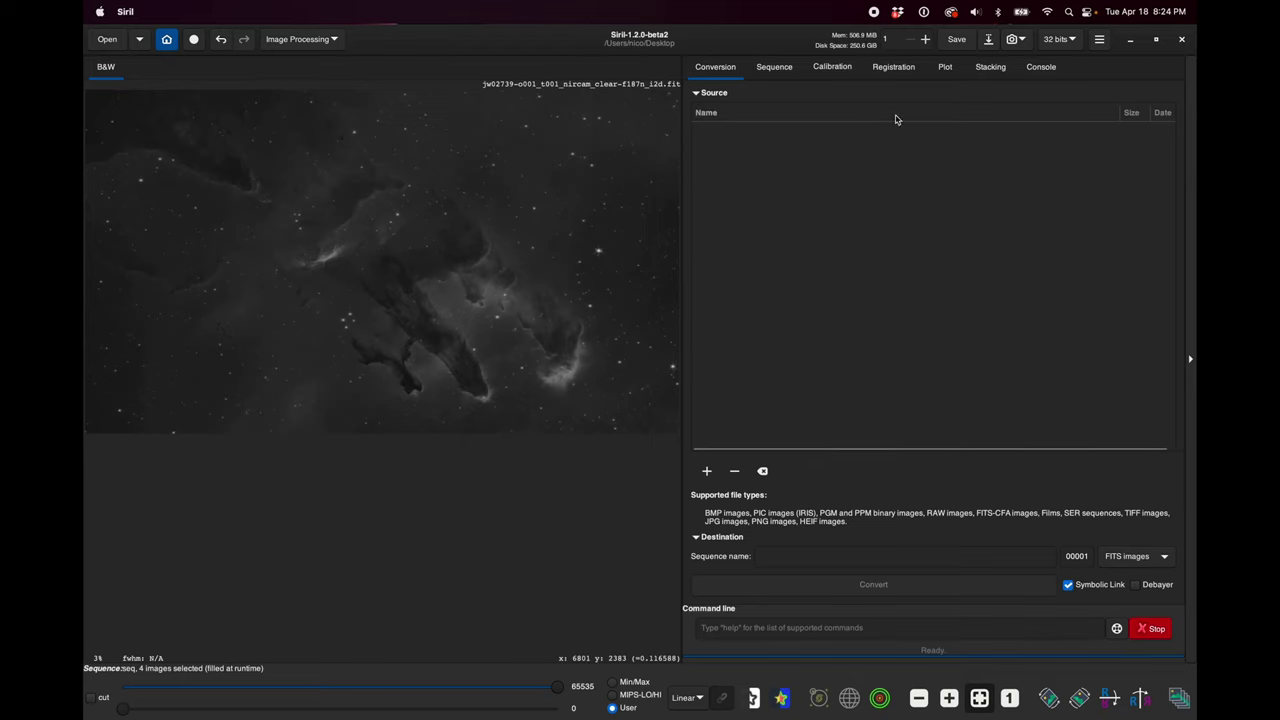
left_click(986, 40)
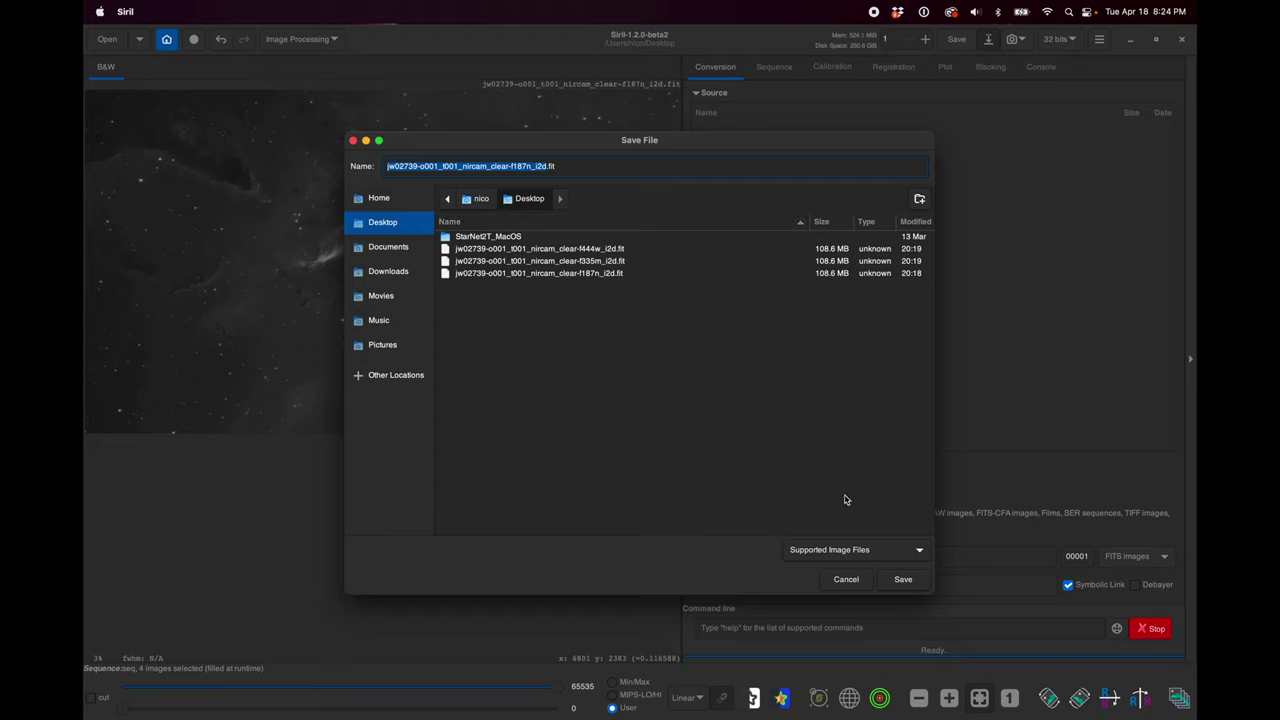
left_click(843, 559)
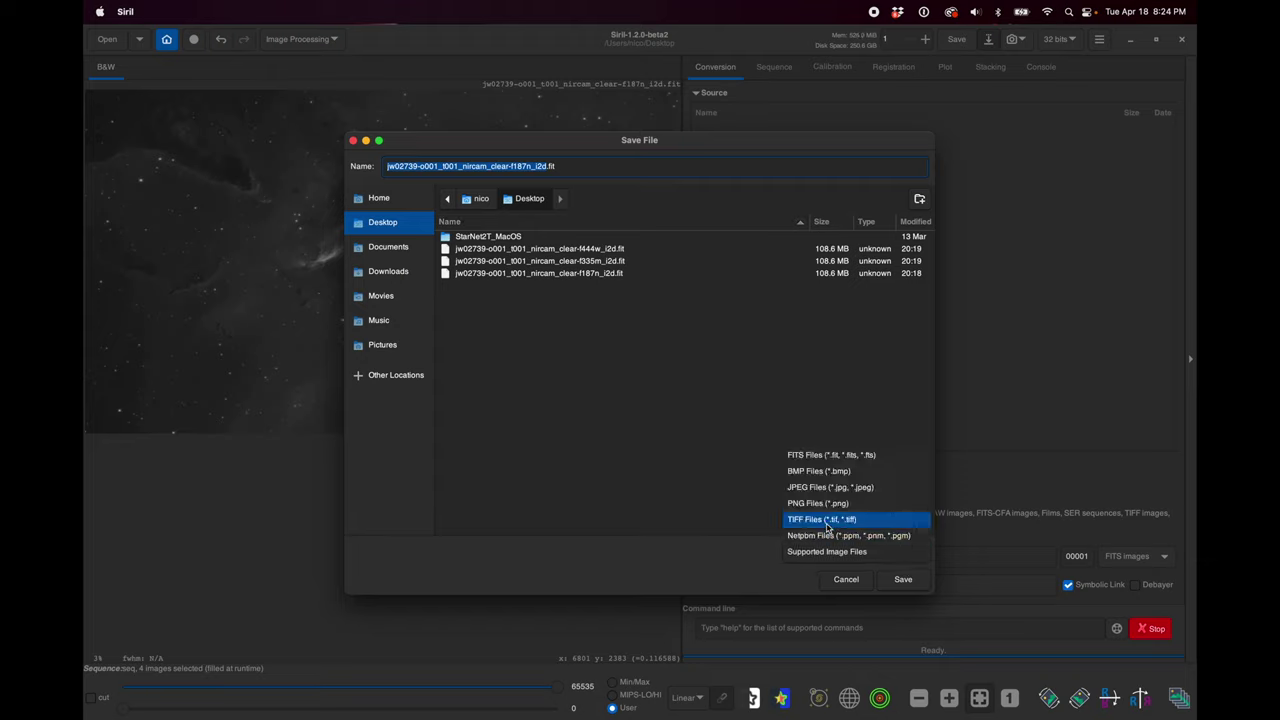
left_click(805, 517)
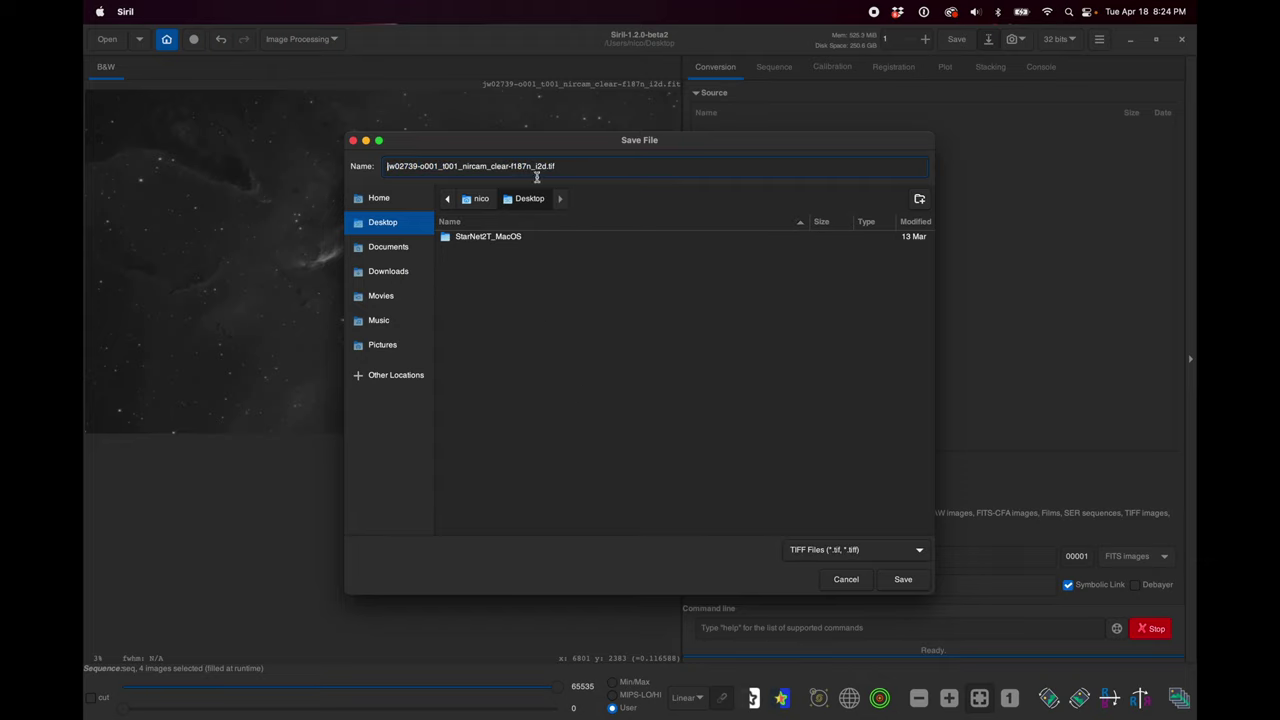
left_click(903, 579)
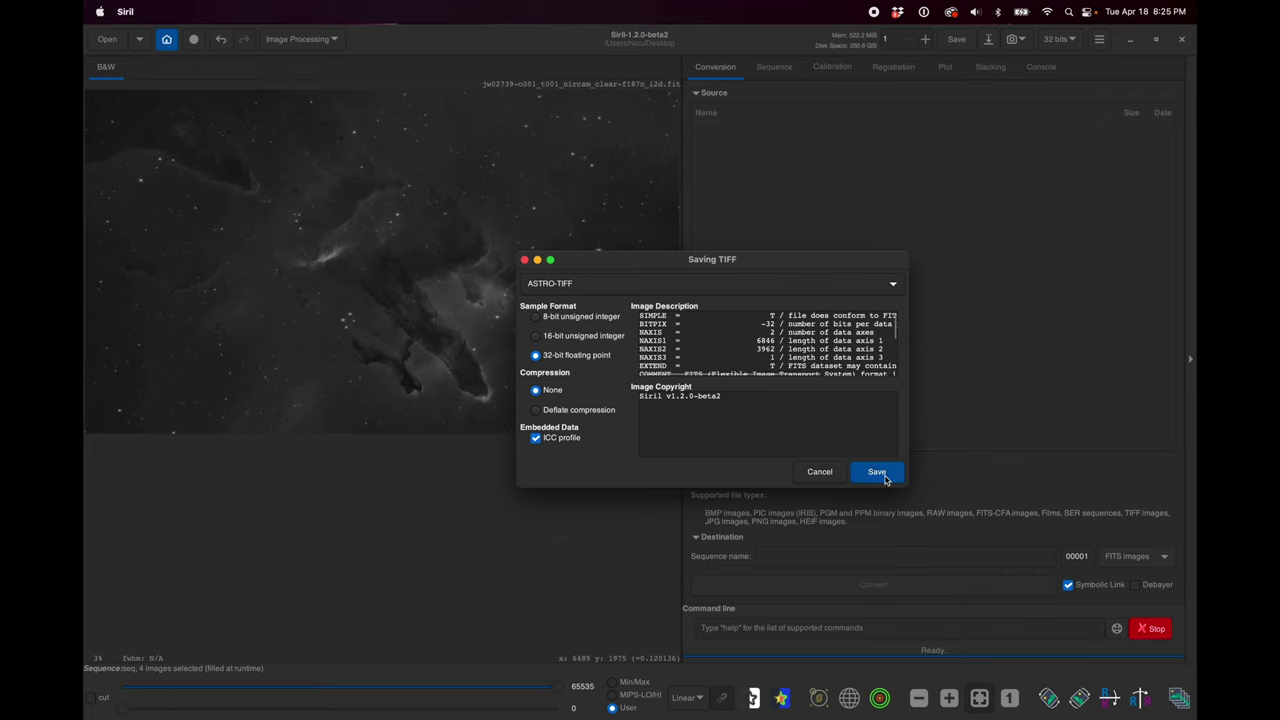
left_click(877, 472)
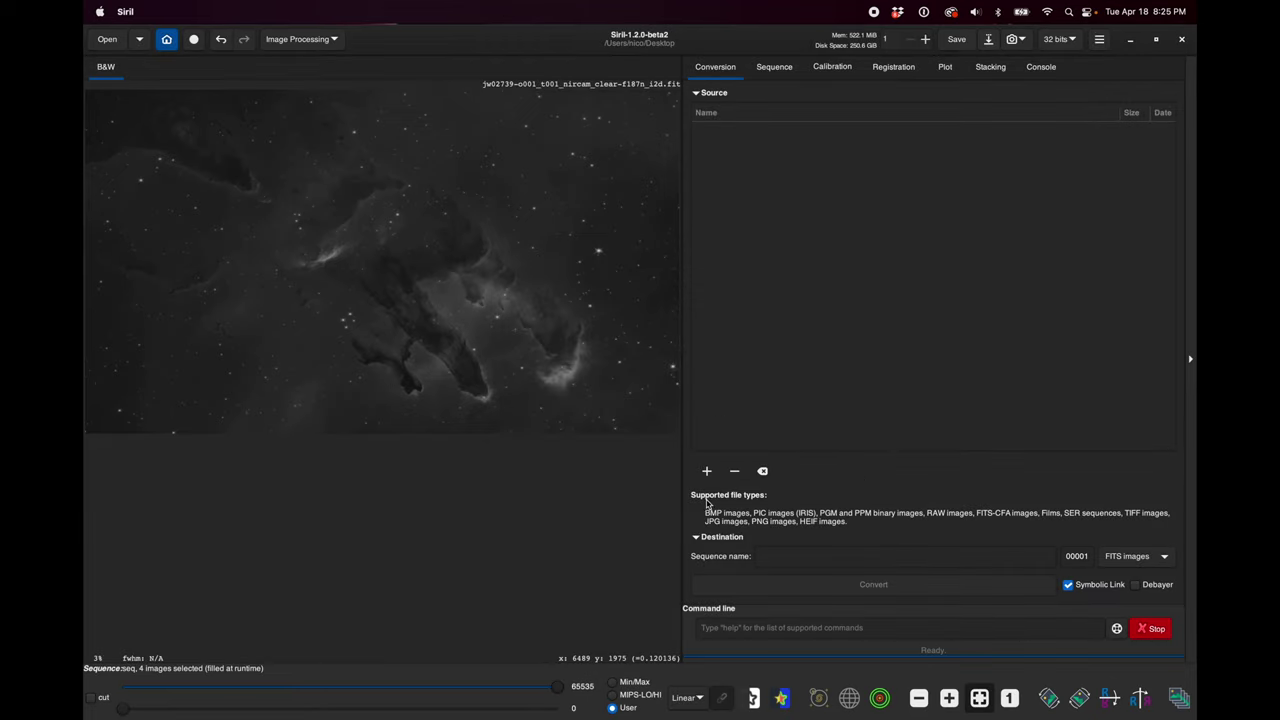
left_click(123, 40)
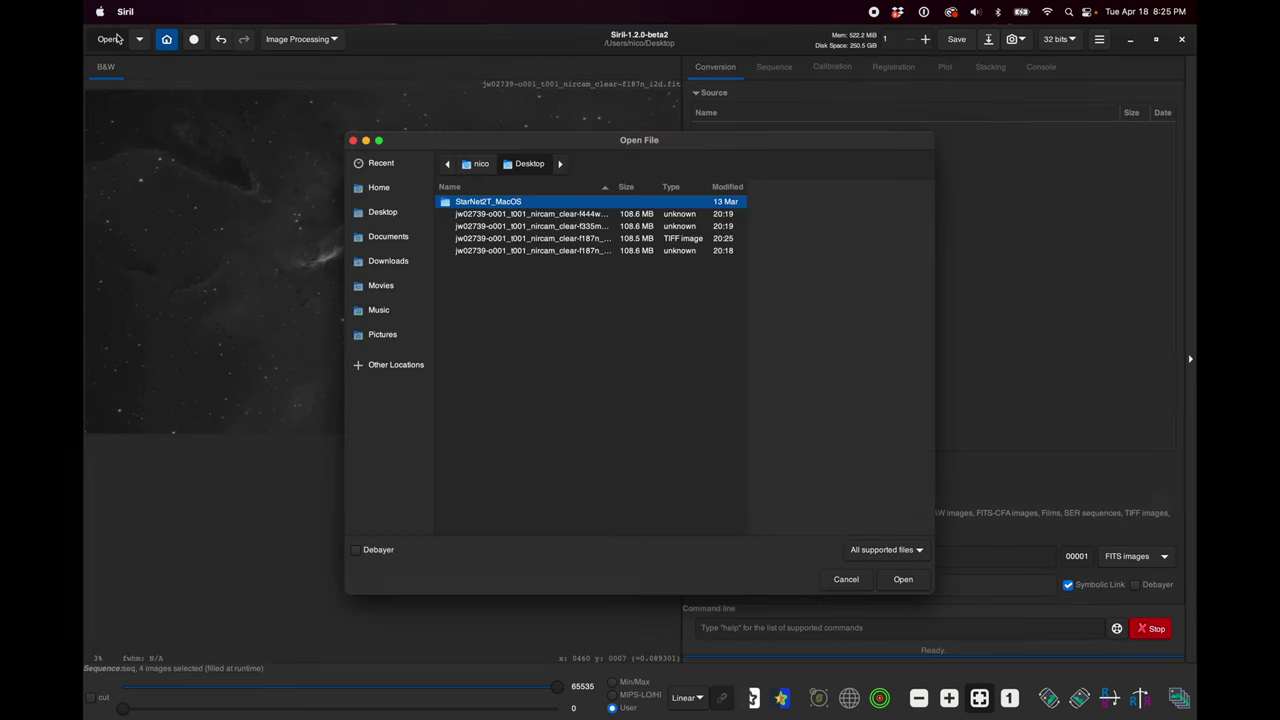
- Load the f444w NIRCam FITS image, switch its display to Linear, and save it as TIFF
left_click(511, 228)
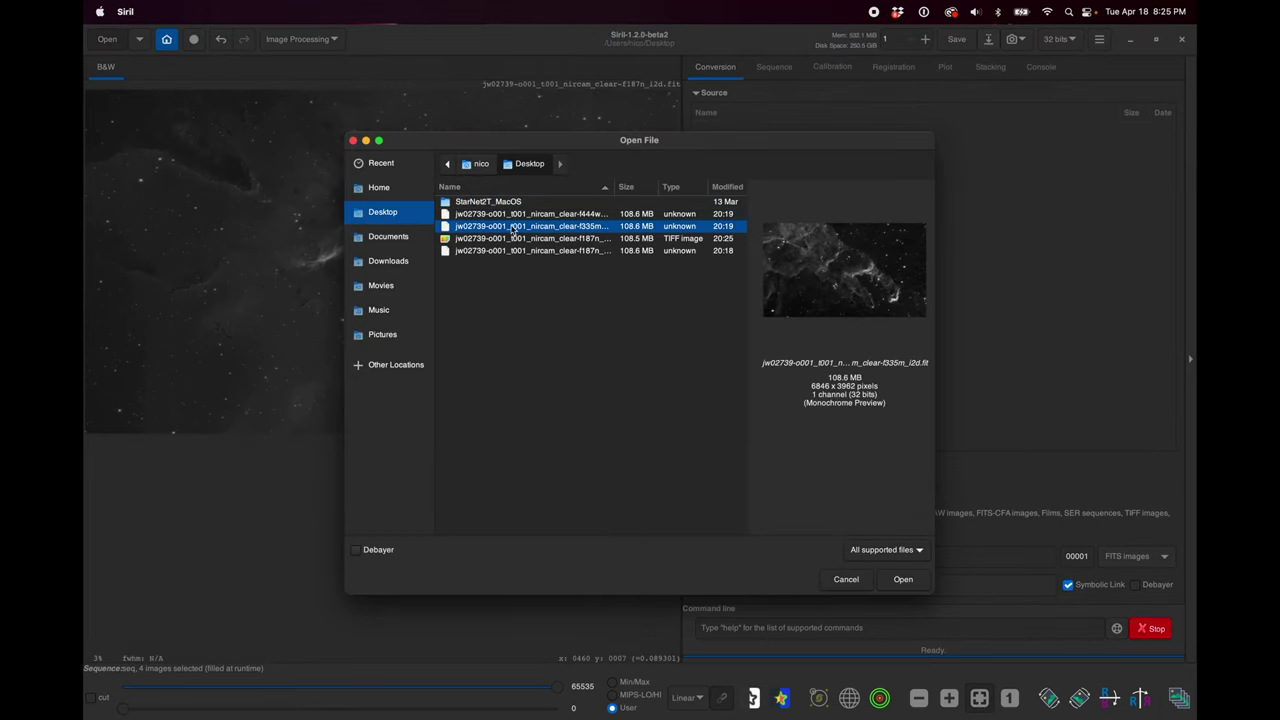
left_click(903, 579)
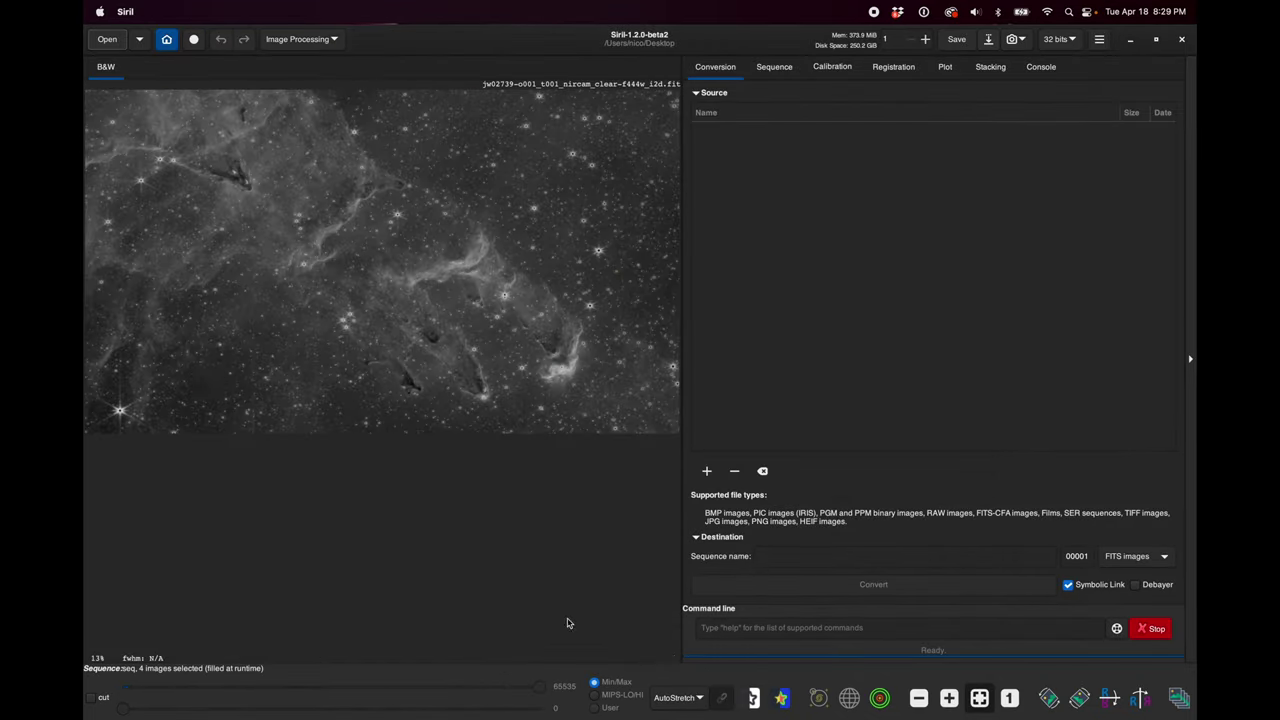
left_click(678, 697)
left_click(679, 567)
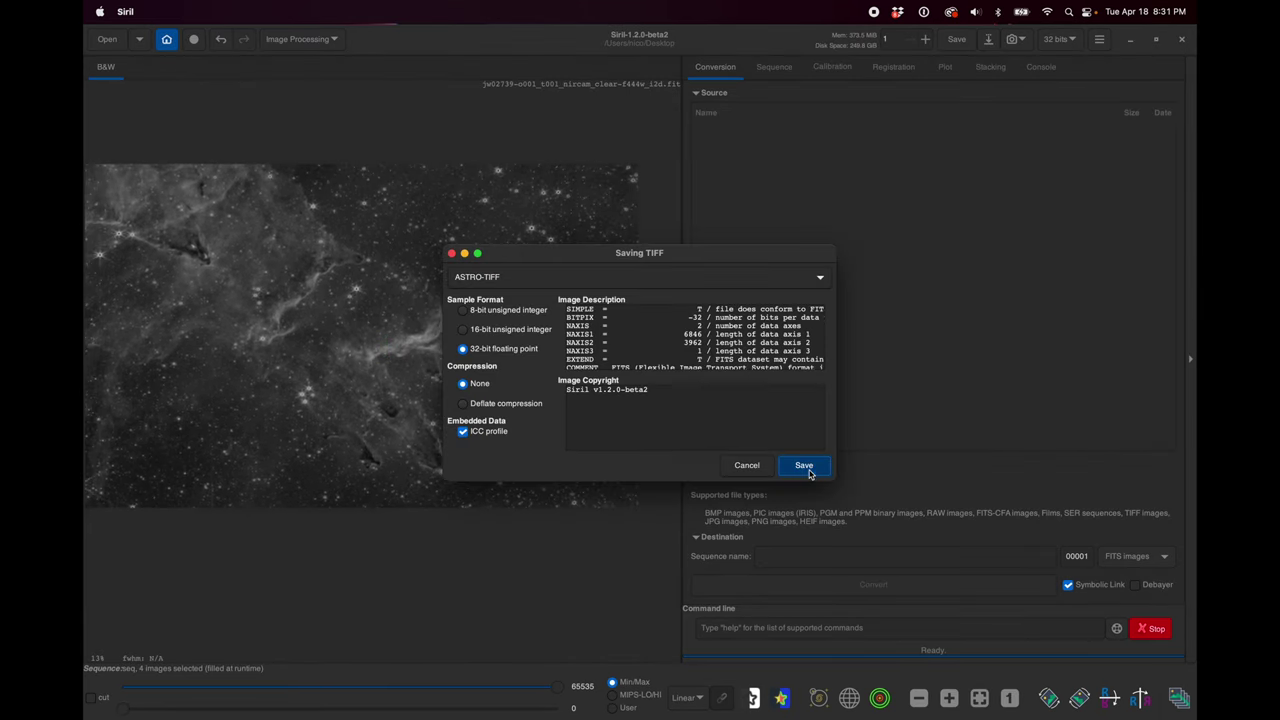
left_click(805, 466)
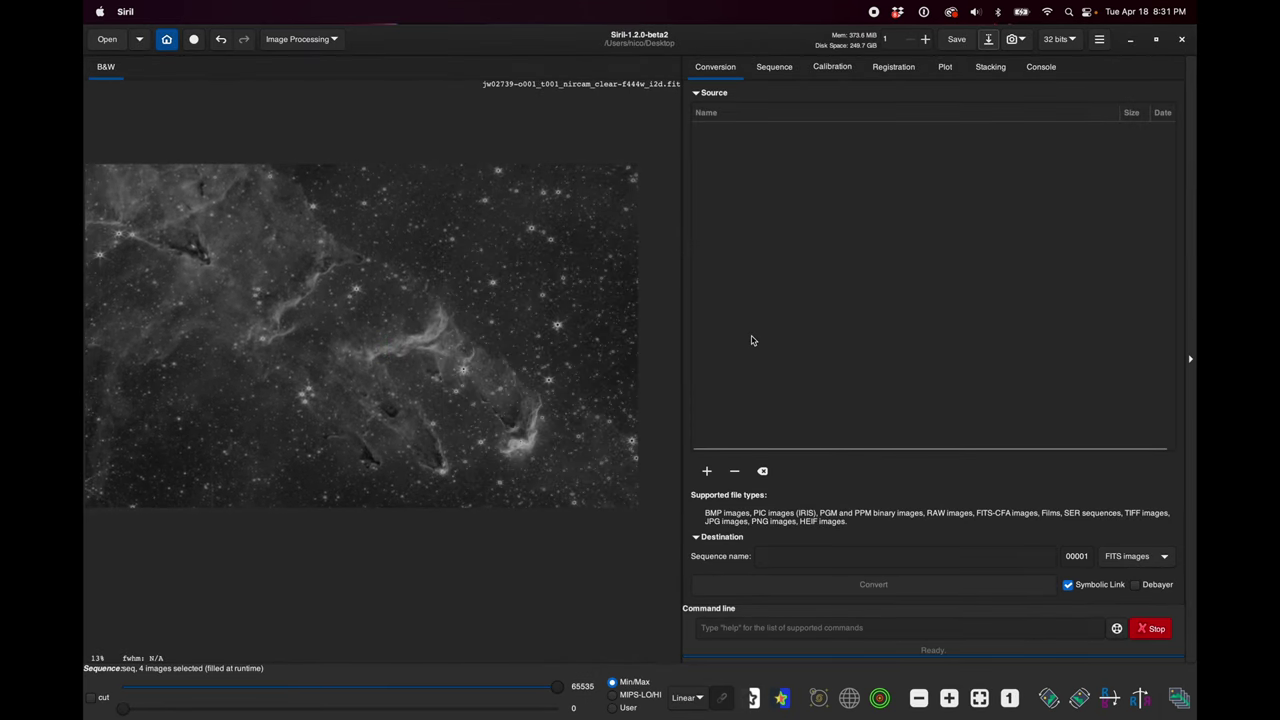
- Launch GIMP from Spotlight search
key("super+space")
type("g")
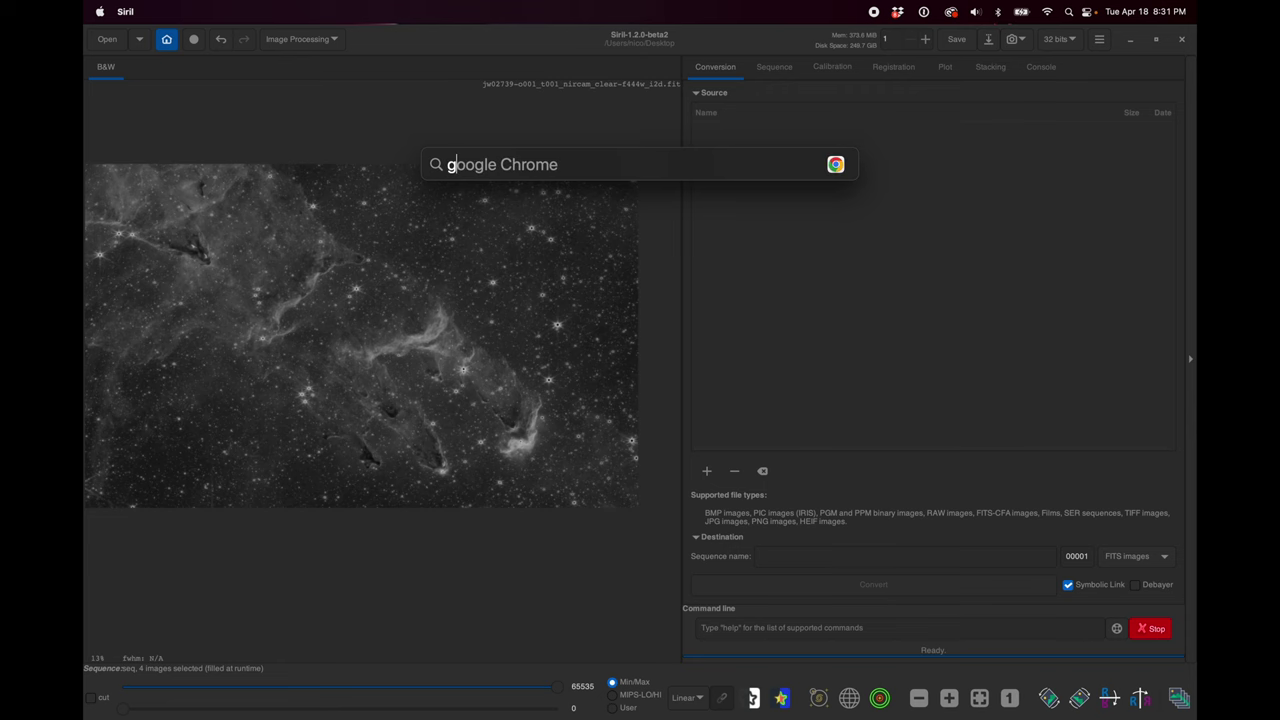
type("imp")
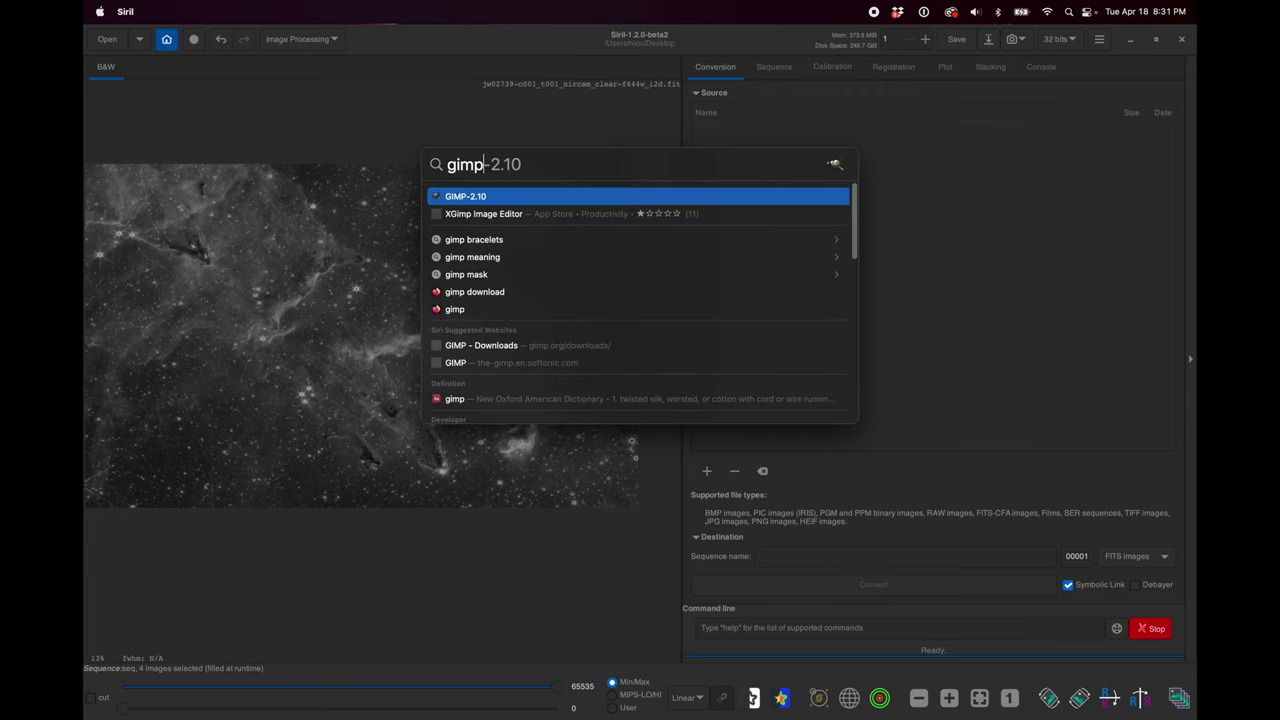
key("Return")
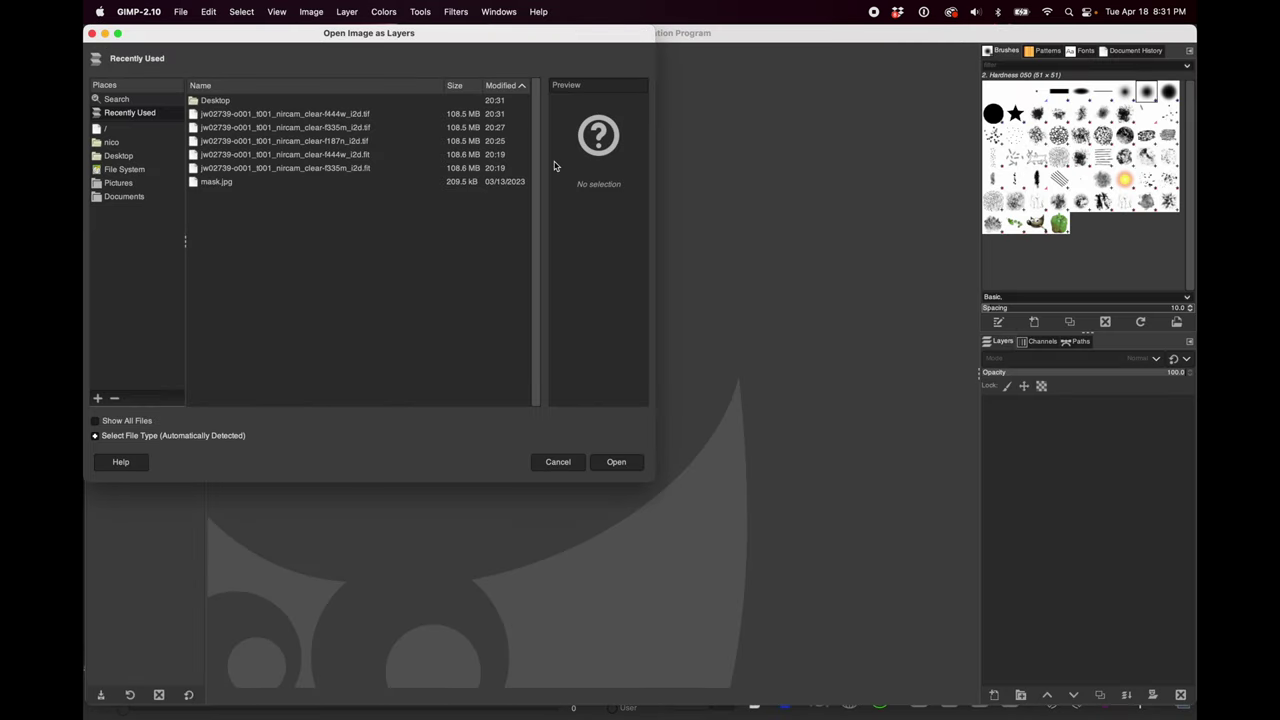
- Open the f187n, f335m and f444w TIFFs as layers and move f187n to the bottom
left_click(365, 116)
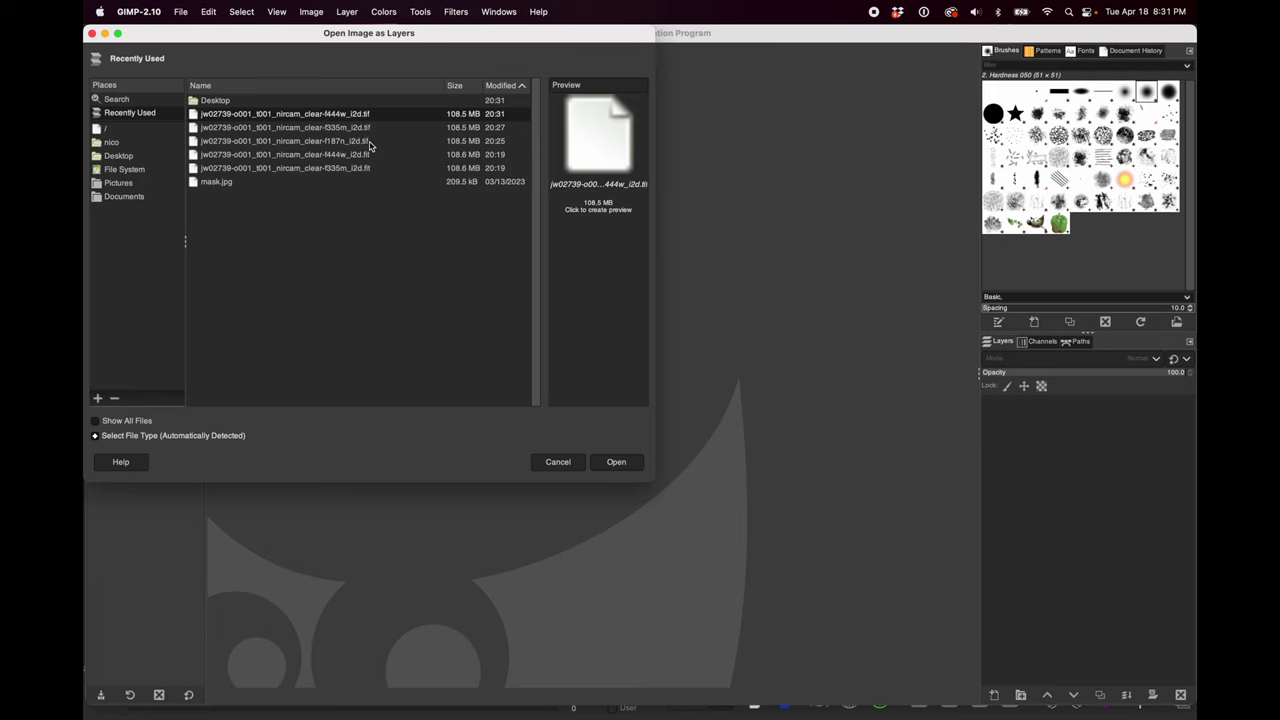
left_click(369, 143, "shift")
left_click(618, 462)
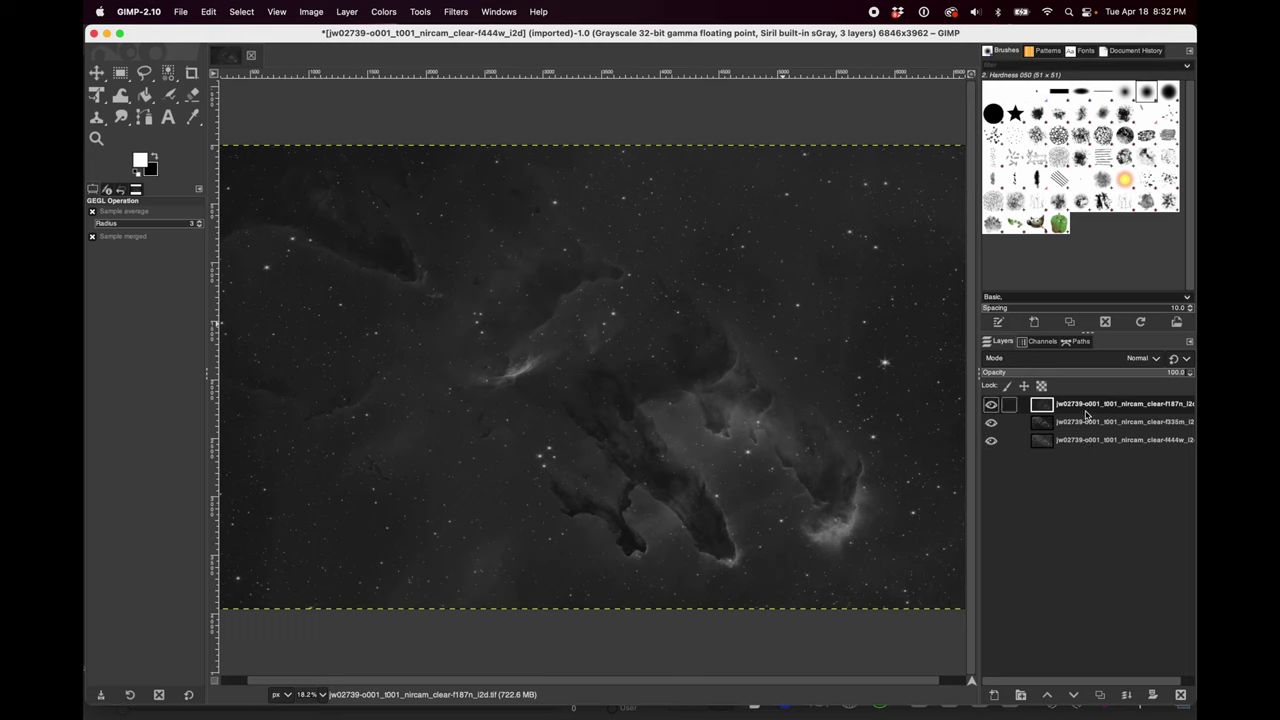
left_click_drag(1088, 407, 1090, 449)
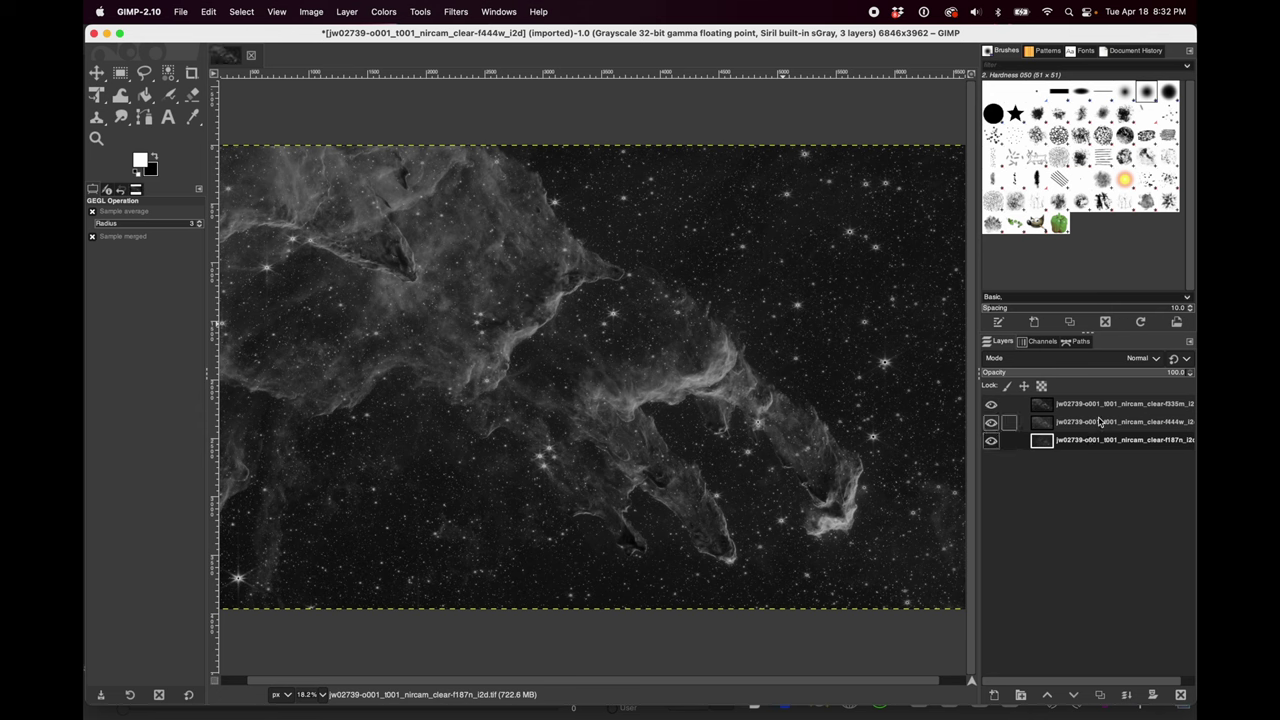
- Reorder the layers so the stack reads f444w, f335m, f187n from top to bottom
left_click_drag(1098, 415, 1098, 430)
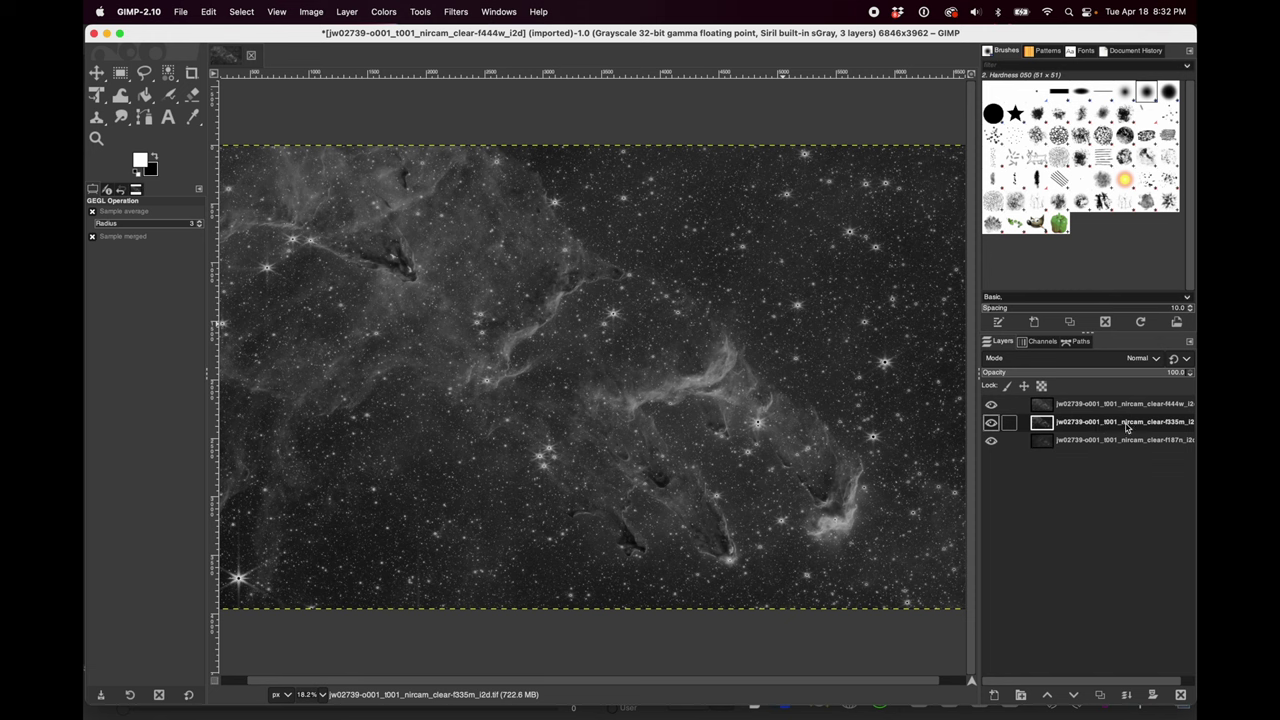
left_click(1176, 408)
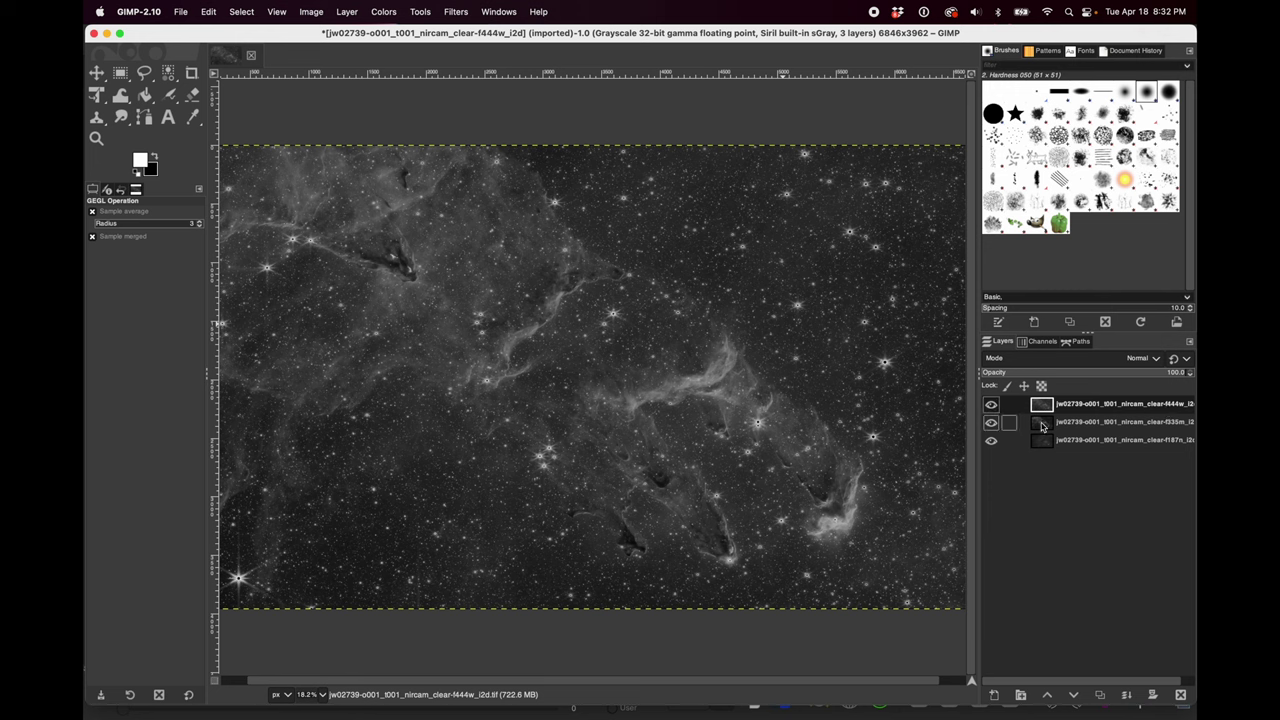
left_click(1095, 444)
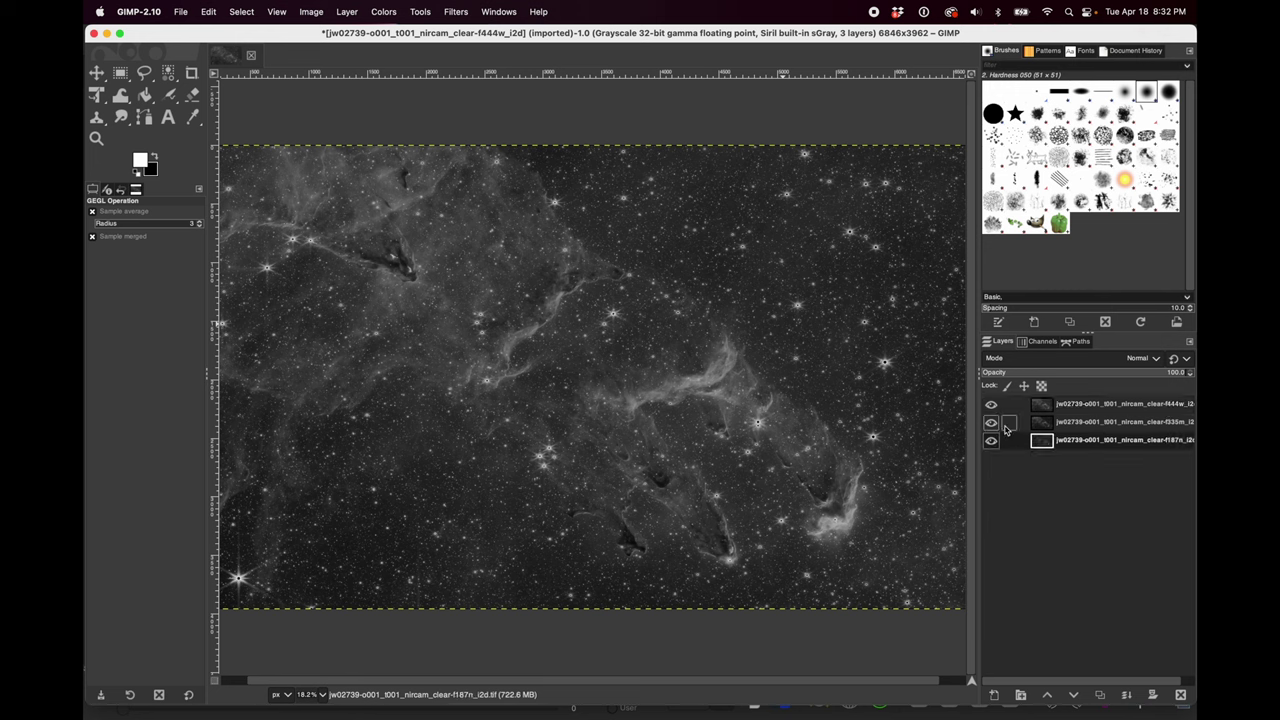
left_click(1120, 424)
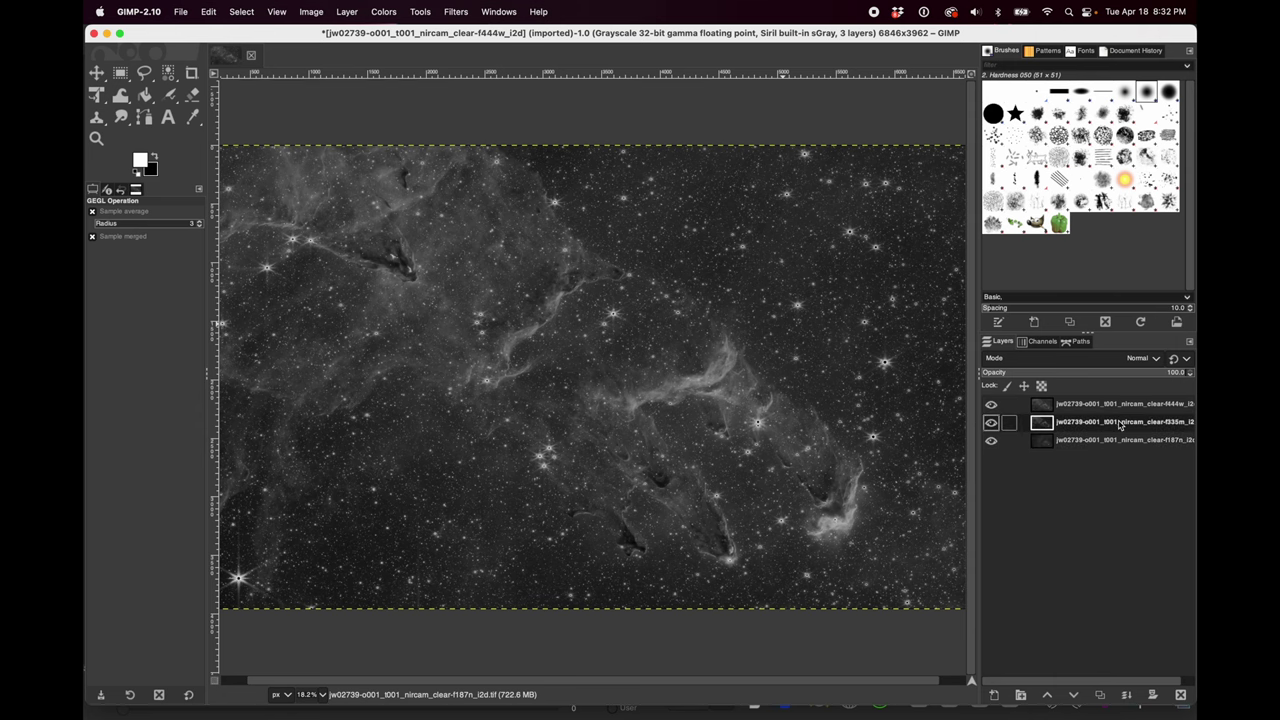
- Hide the f444w and f335m layers and select the bottom f187n layer
left_click(991, 404)
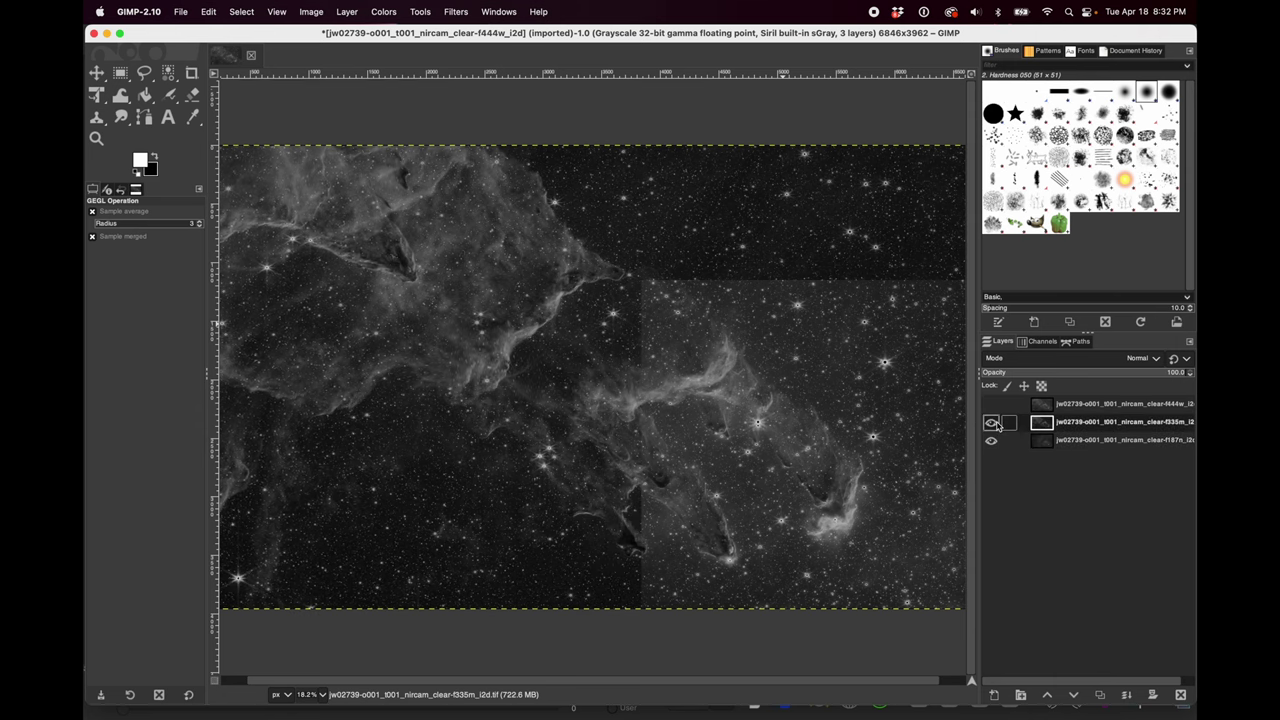
left_click(991, 422)
left_click(1058, 443)
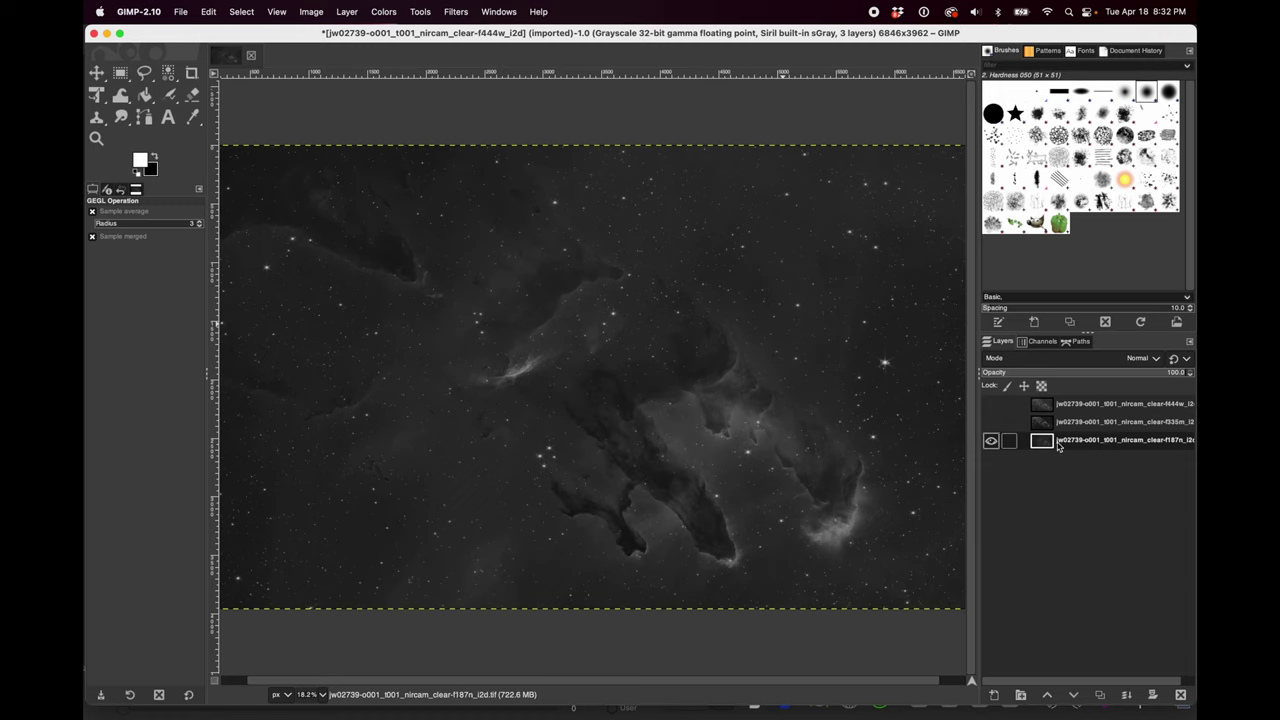
- Convert the grayscale image to RGB mode with the GIMP built-in sRGB profile
left_click(385, 12)
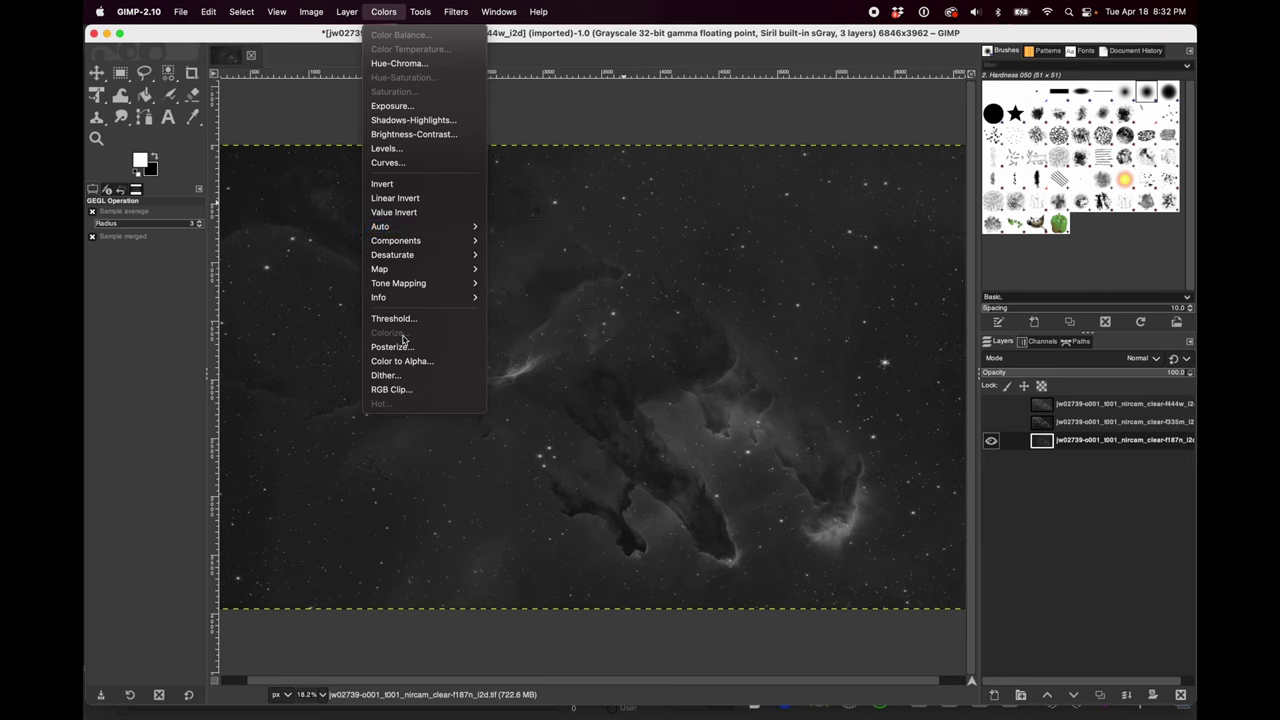
left_click(645, 207)
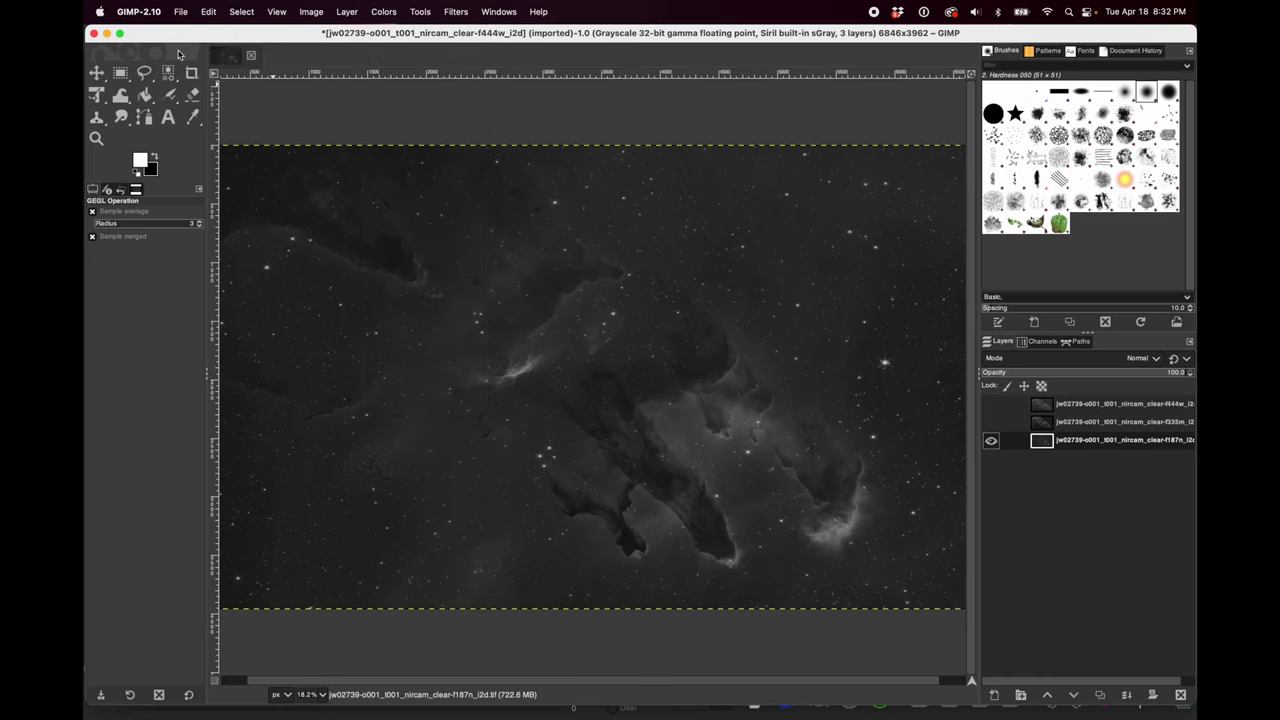
left_click(232, 8)
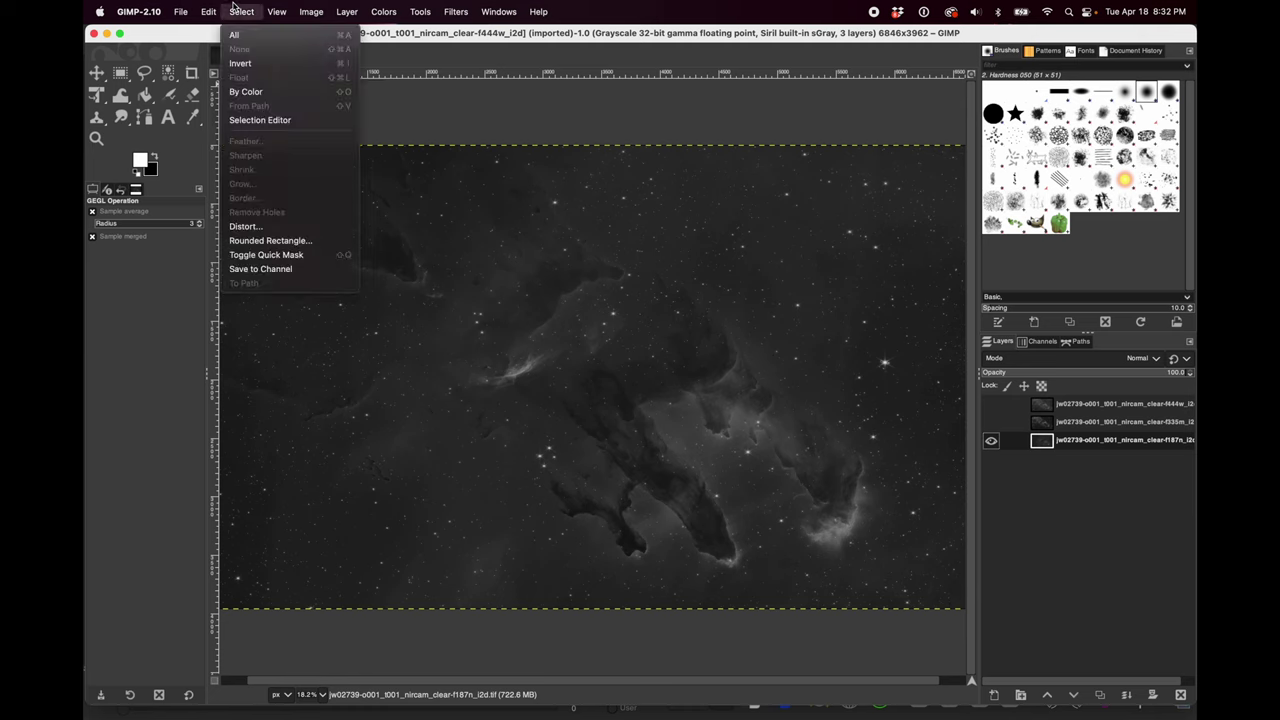
mouse_move(208, 12)
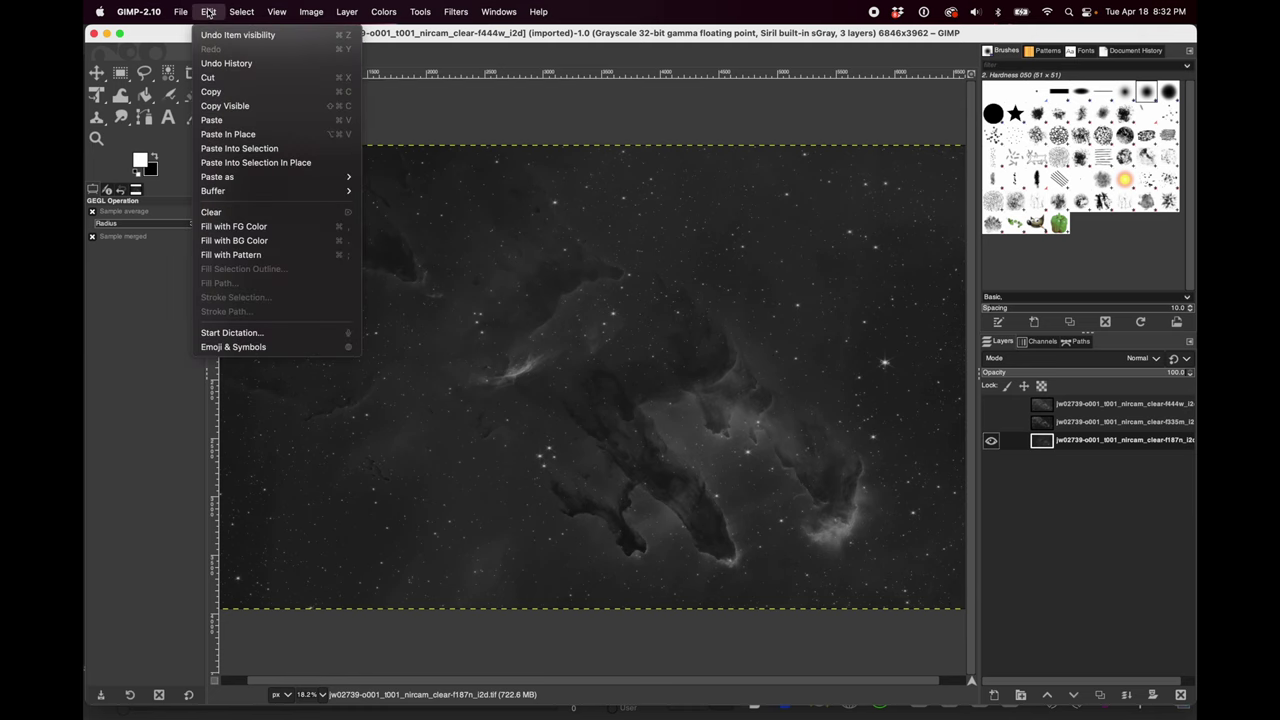
mouse_move(311, 12)
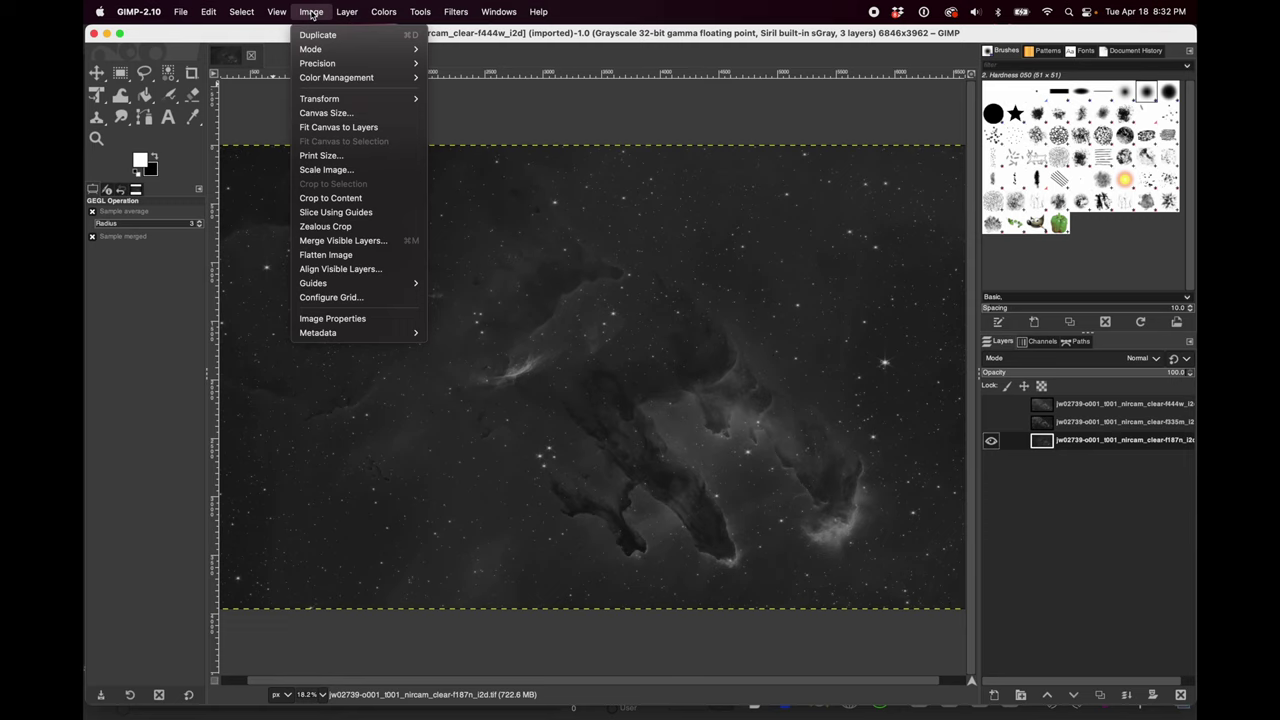
mouse_move(324, 50)
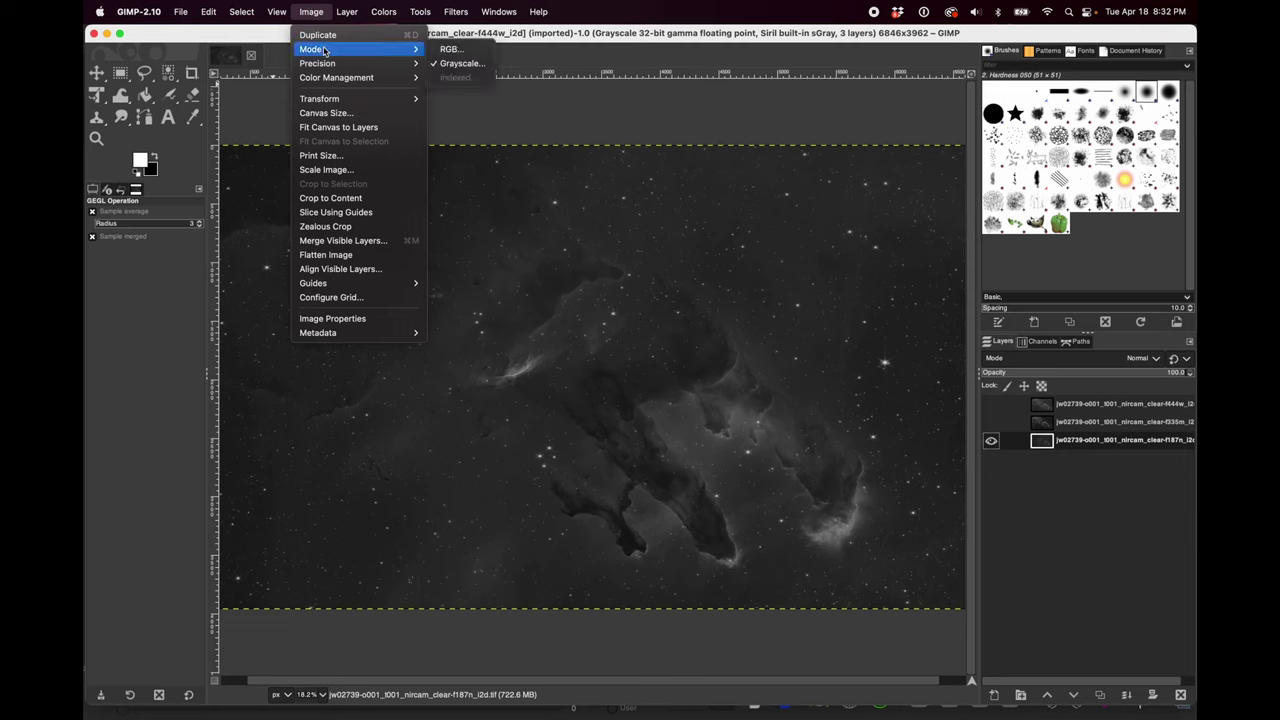
left_click(450, 49)
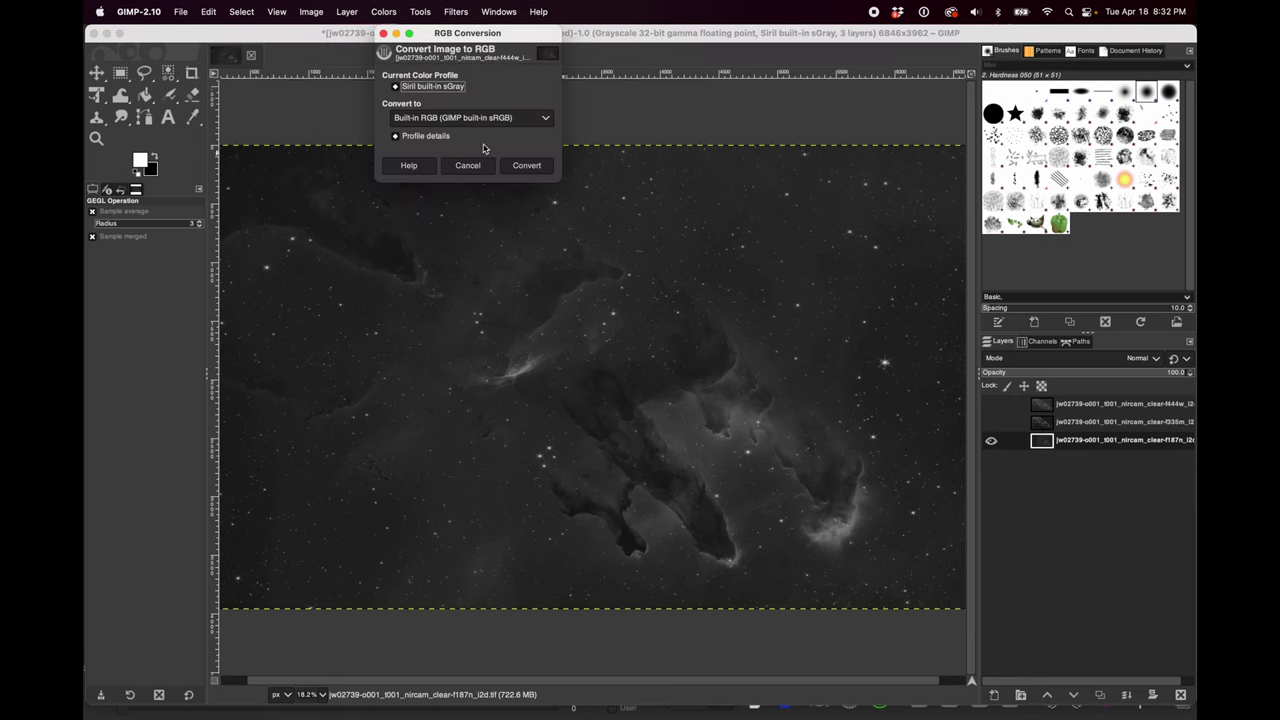
left_click(530, 166)
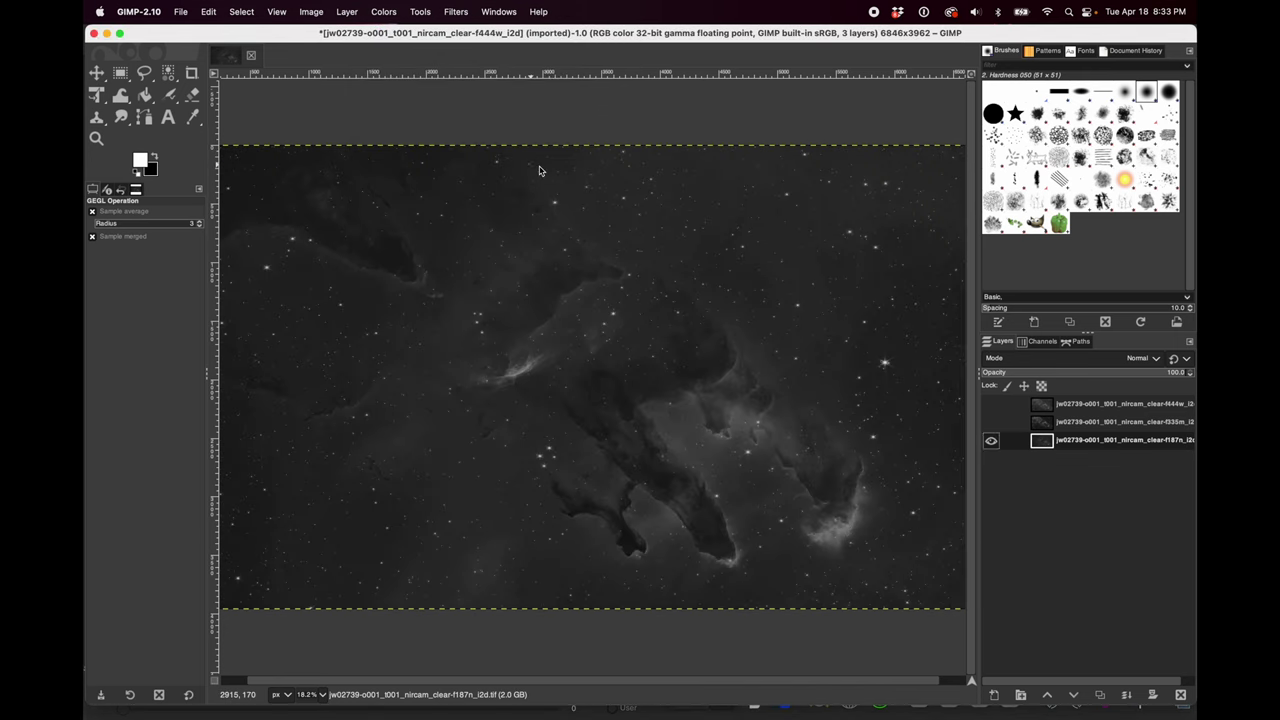
- Colorize the f187n layer blue (hue 0.5730, saturation 0.5000), then show the f335m layer
left_click(388, 12)
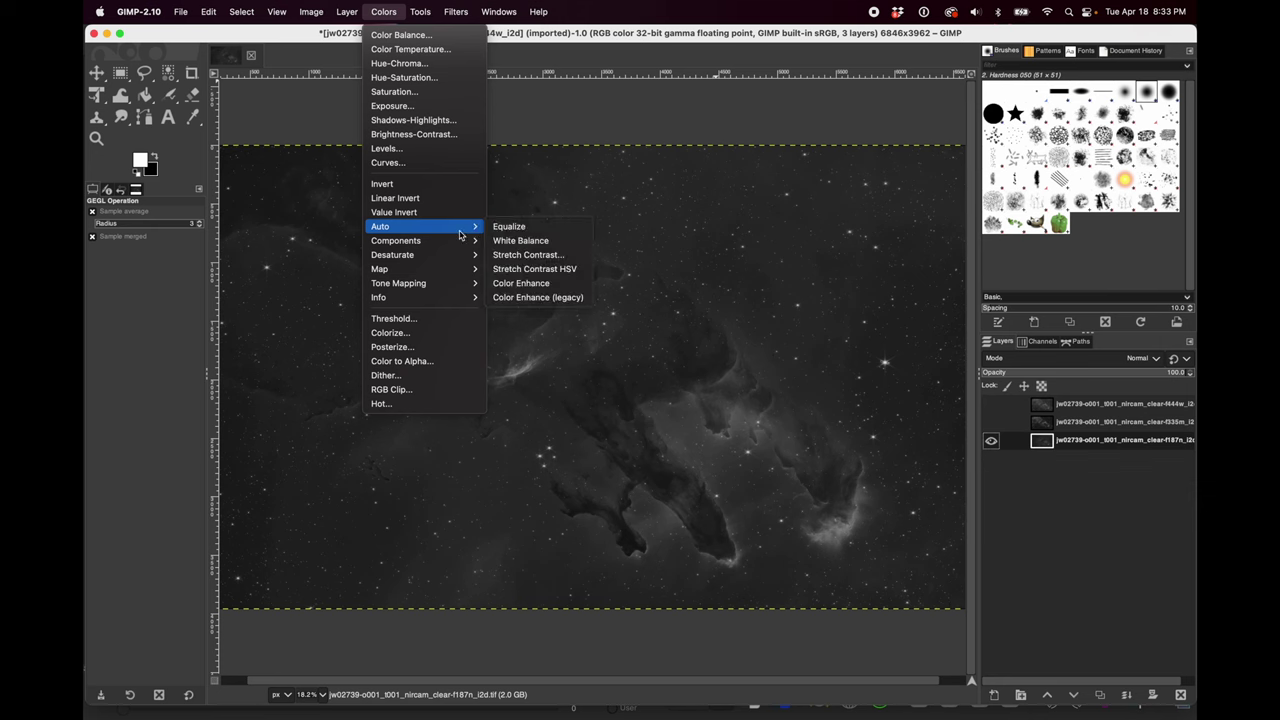
left_click(456, 333)
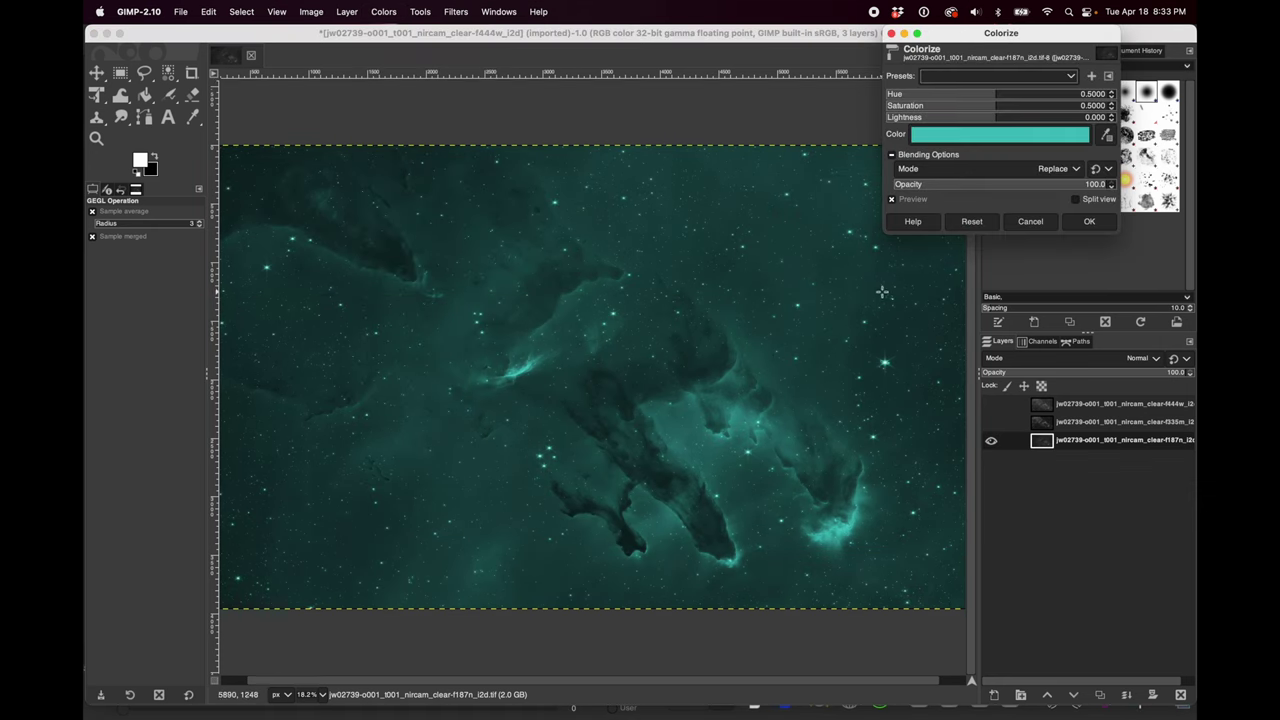
left_click(1015, 141)
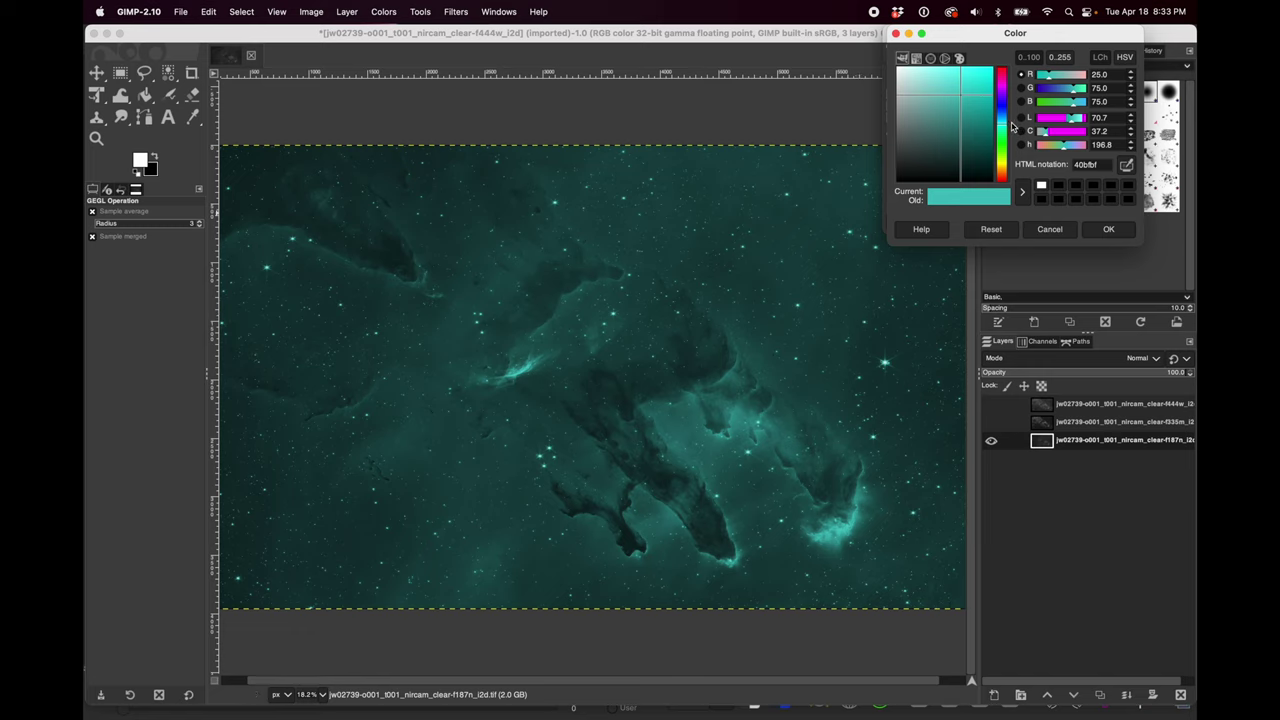
left_click(1005, 114)
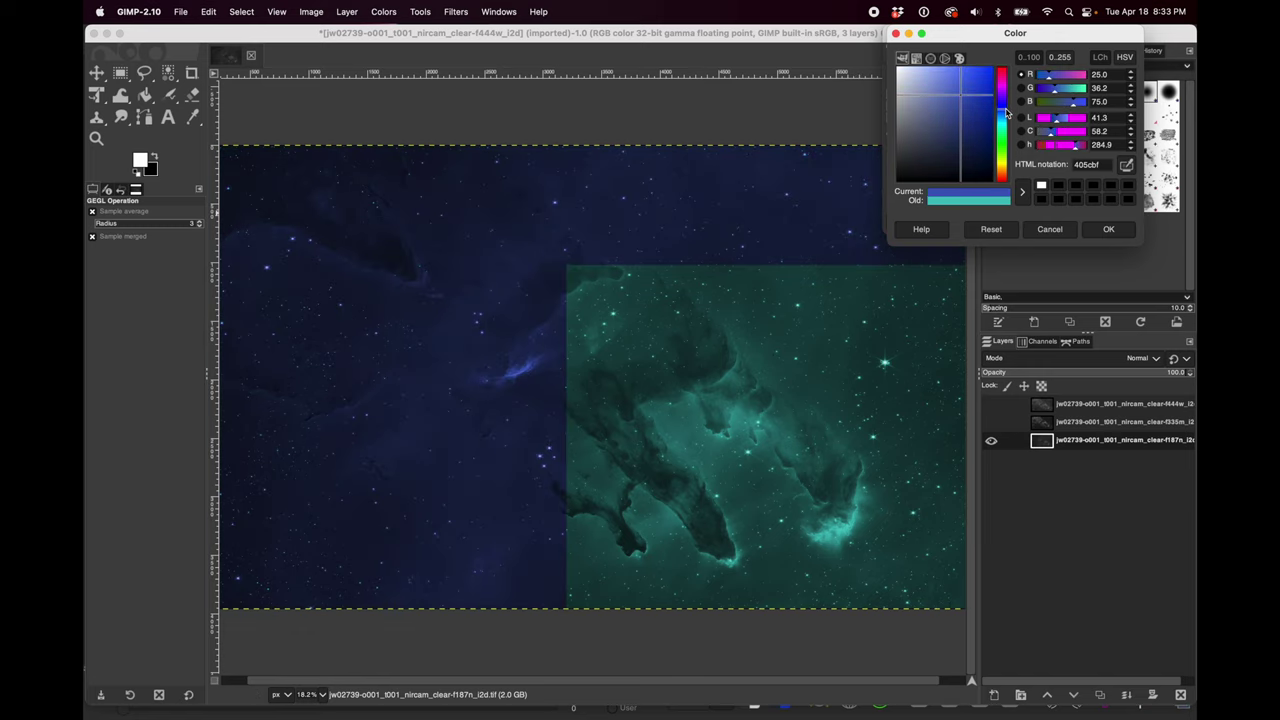
left_click(1003, 119)
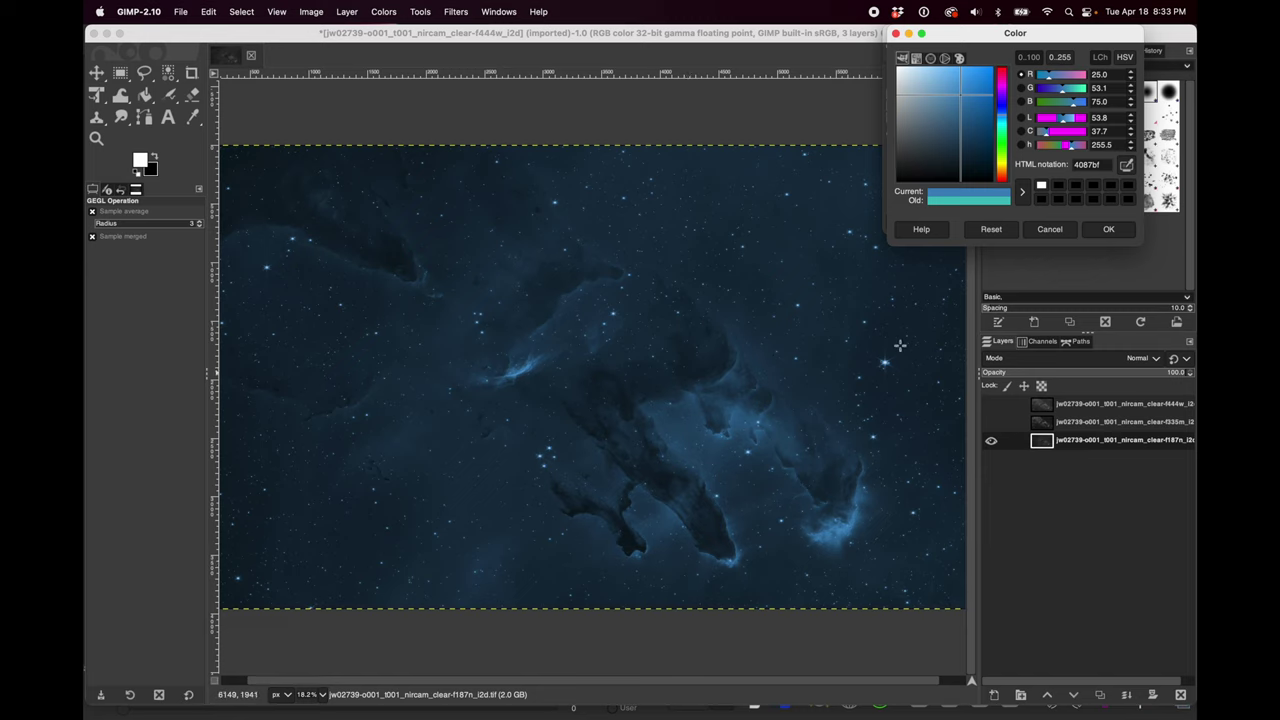
left_click(1108, 230)
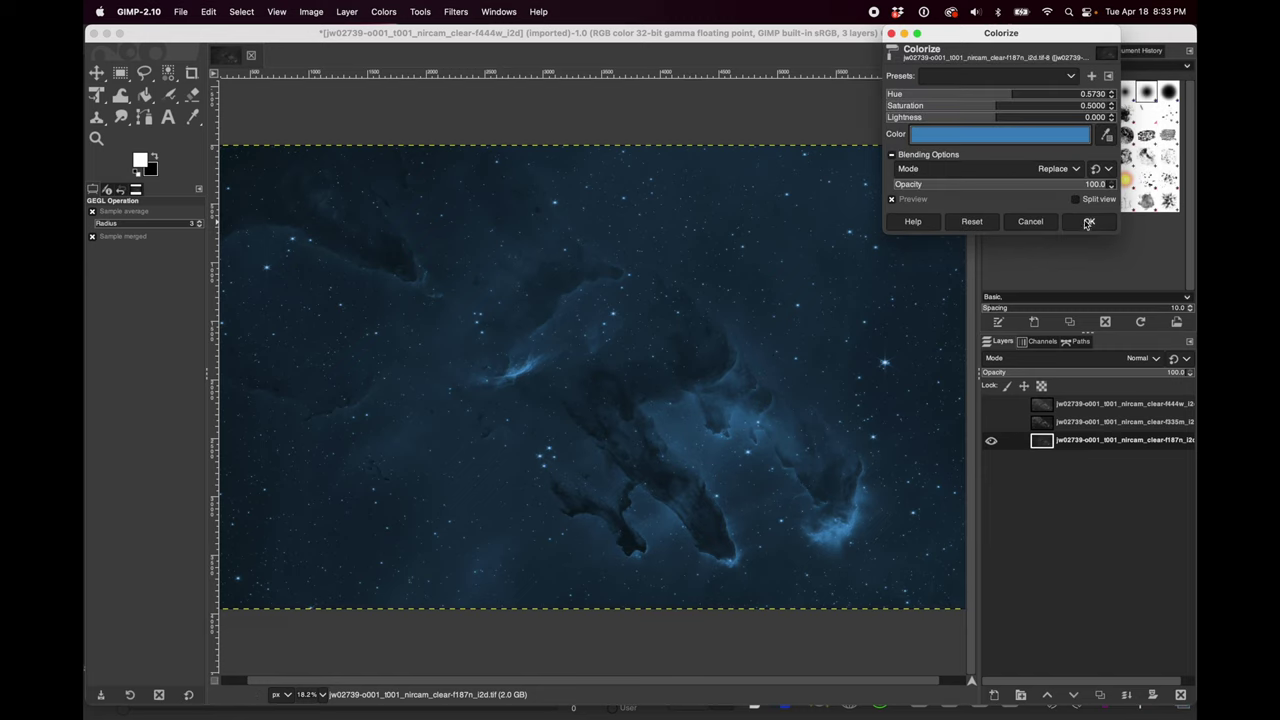
left_click(1089, 222)
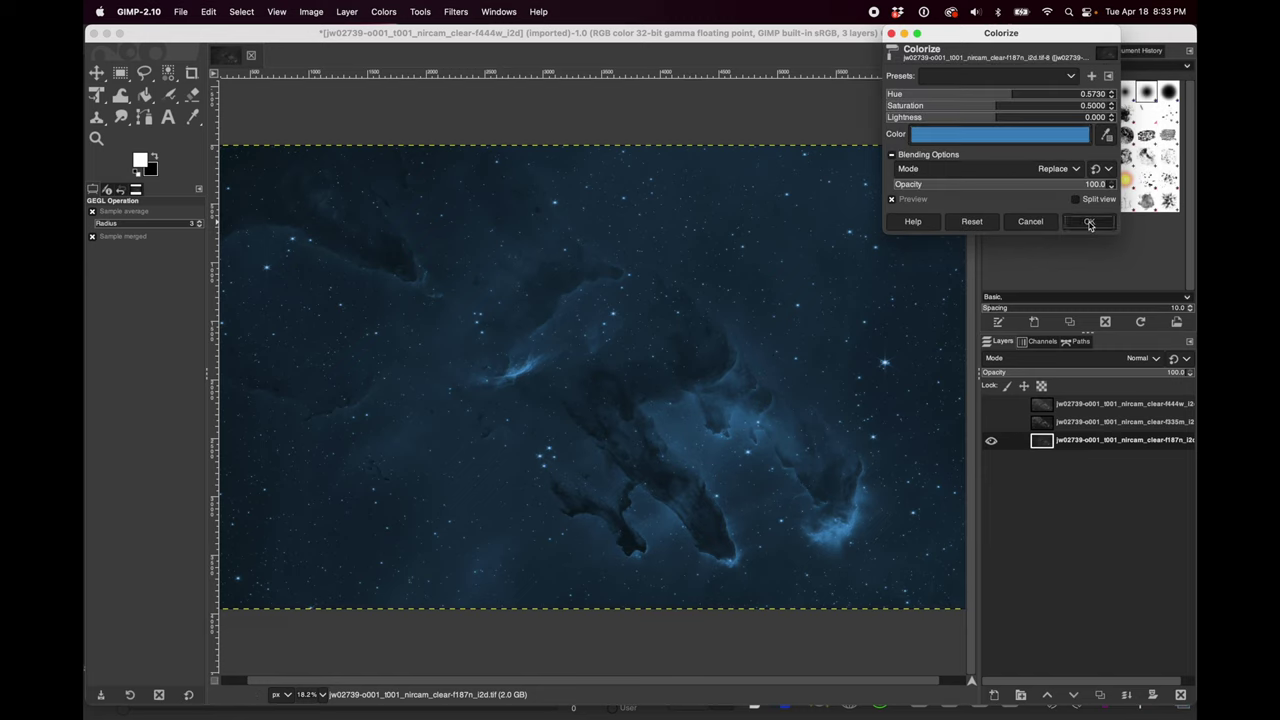
left_click(991, 423)
- Colorize the f335m layer green 40bf7f (hue 0.4157, saturation 0.5000)
left_click(1003, 423)
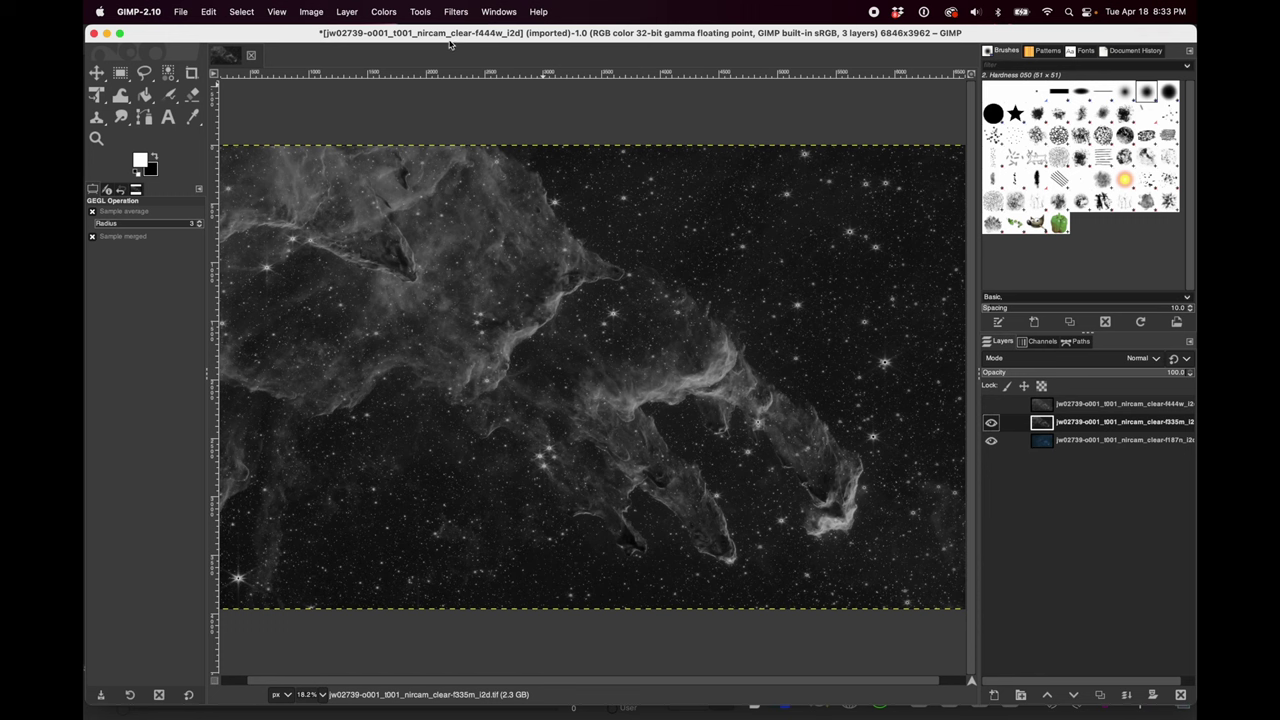
left_click(384, 11)
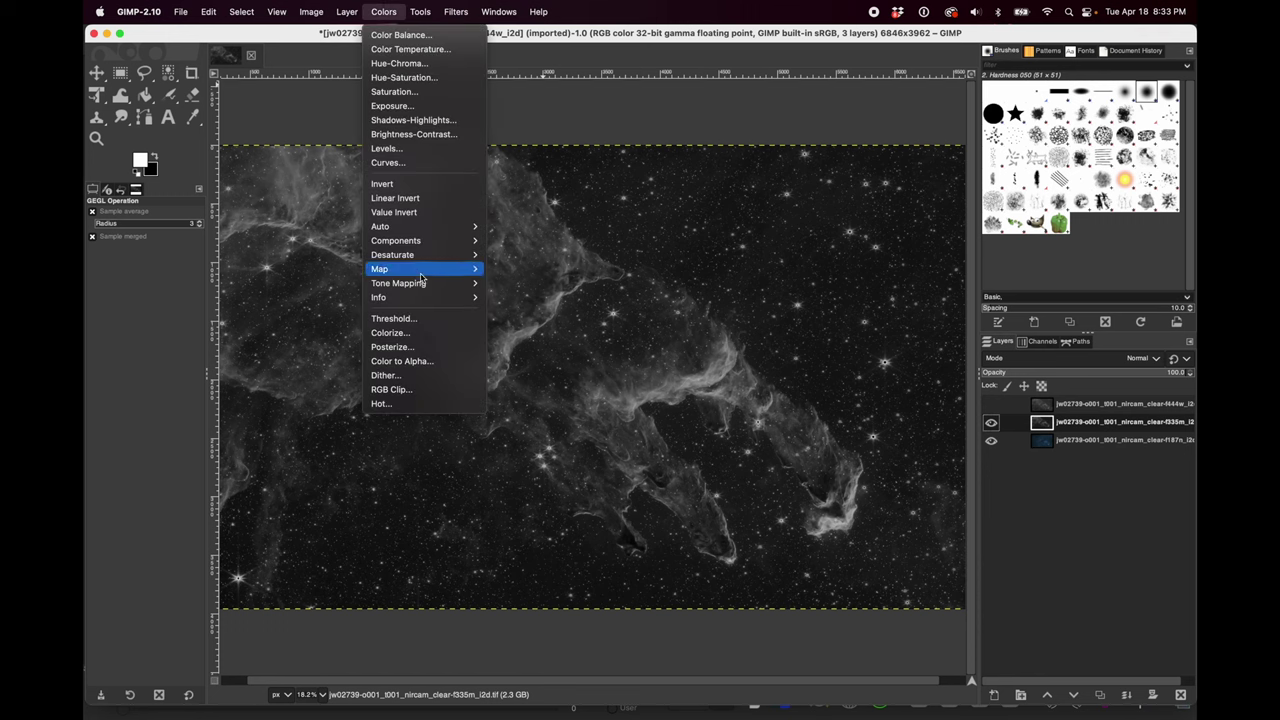
left_click(430, 334)
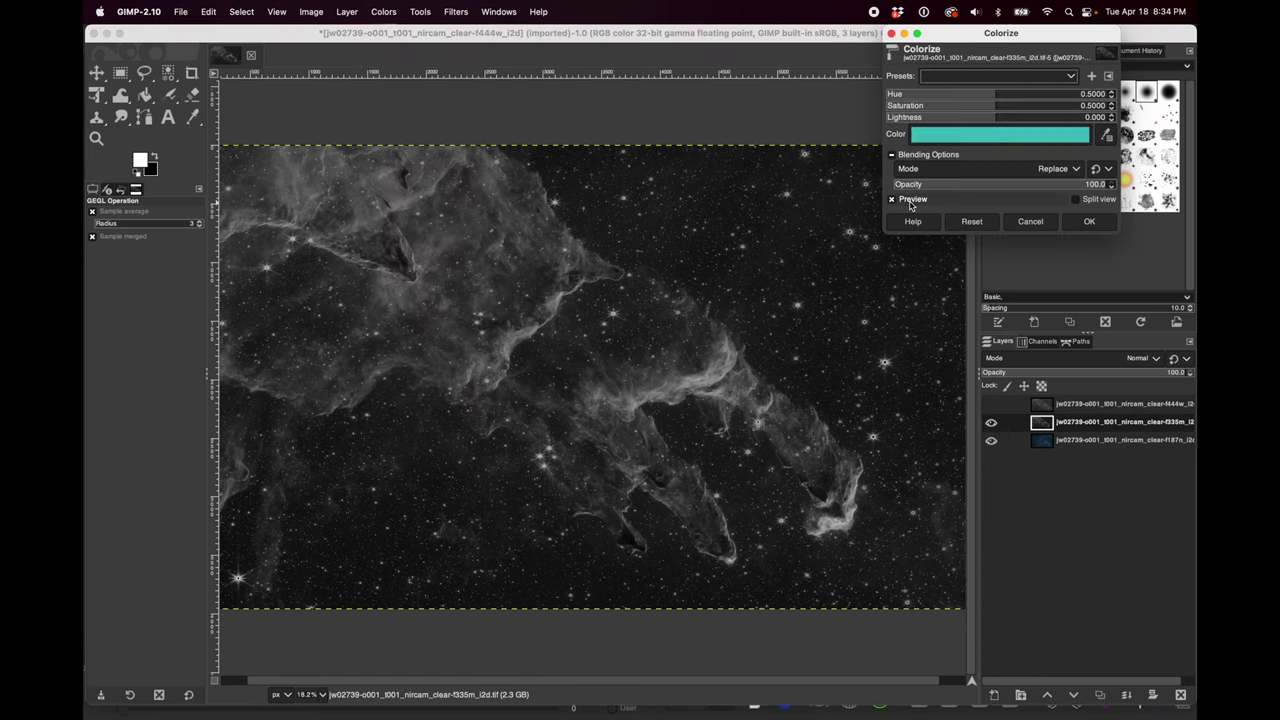
left_click(976, 136)
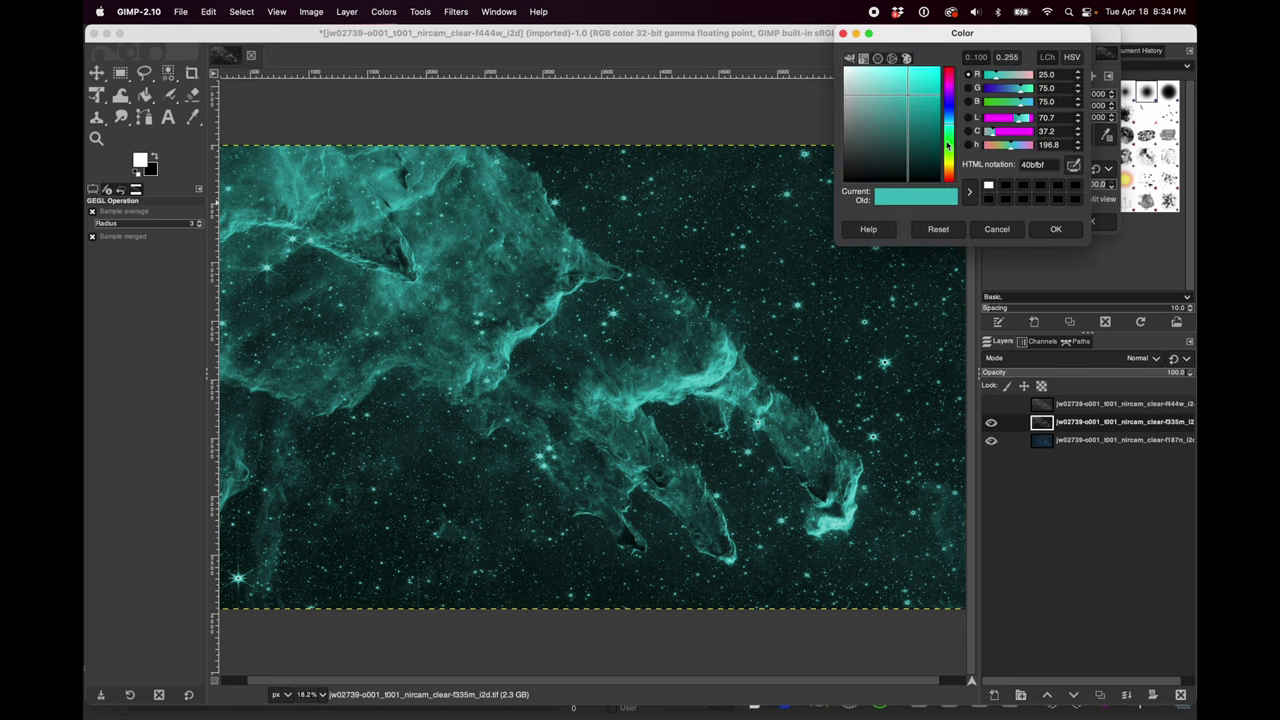
left_click(951, 137)
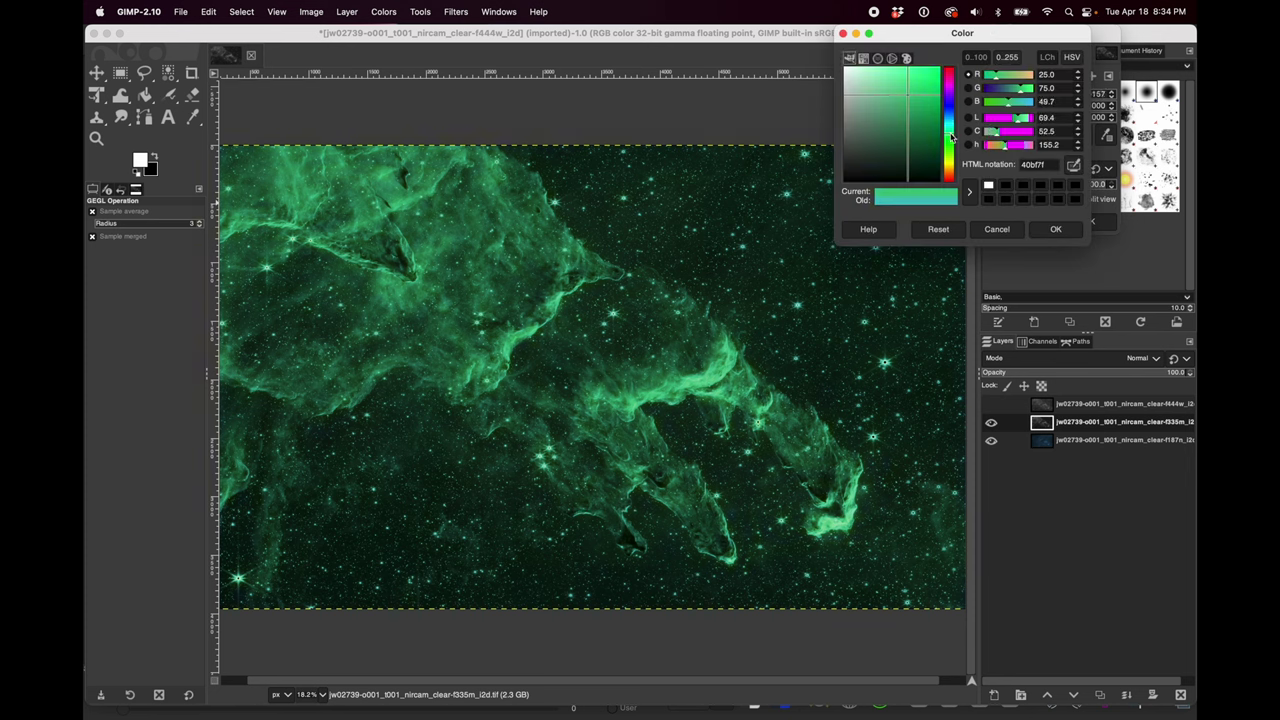
left_click(1058, 230)
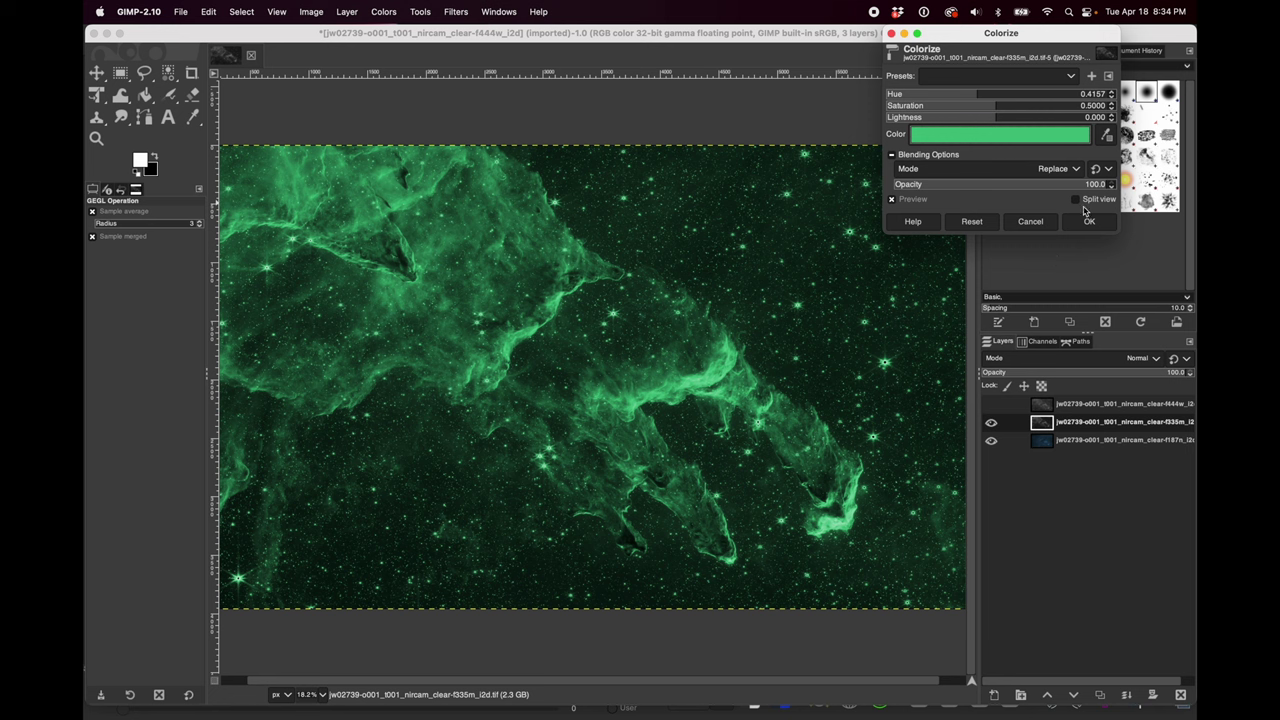
left_click(1088, 220)
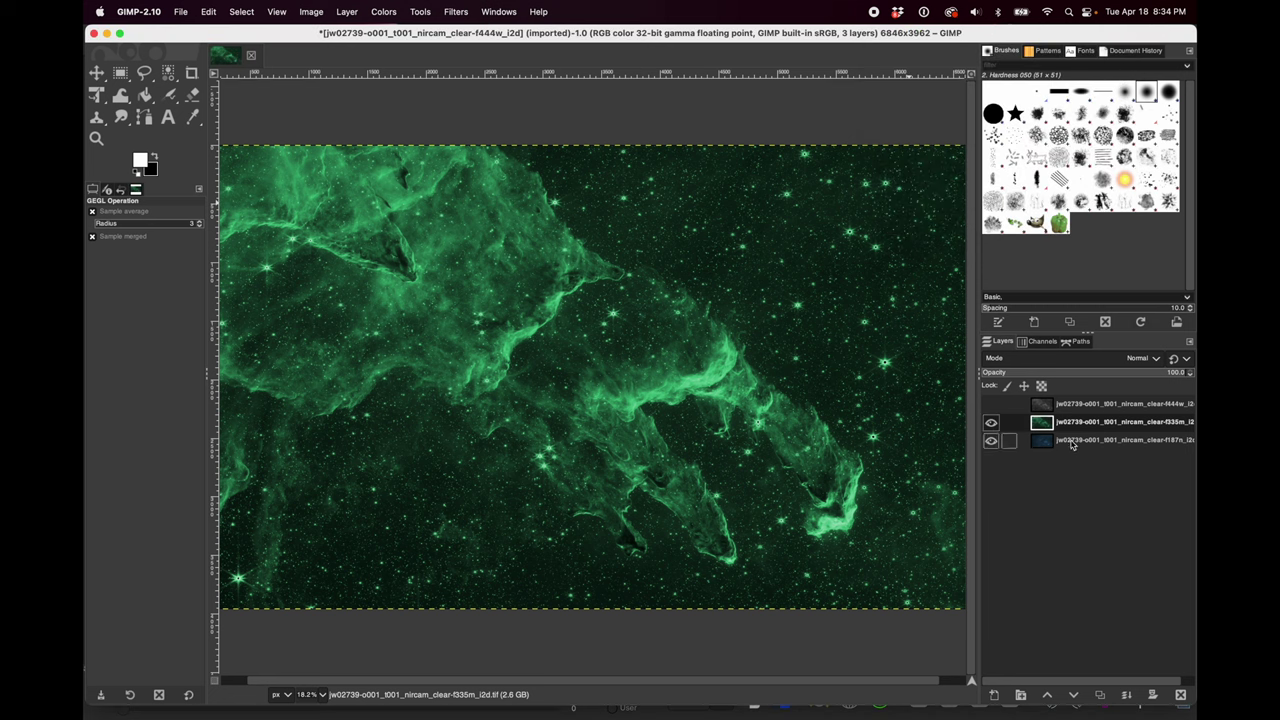
- Show the green f335m layer and set its blend mode to Addition over the blue layer
left_click(992, 424)
left_click(991, 424)
left_click(991, 424)
left_click(1155, 360)
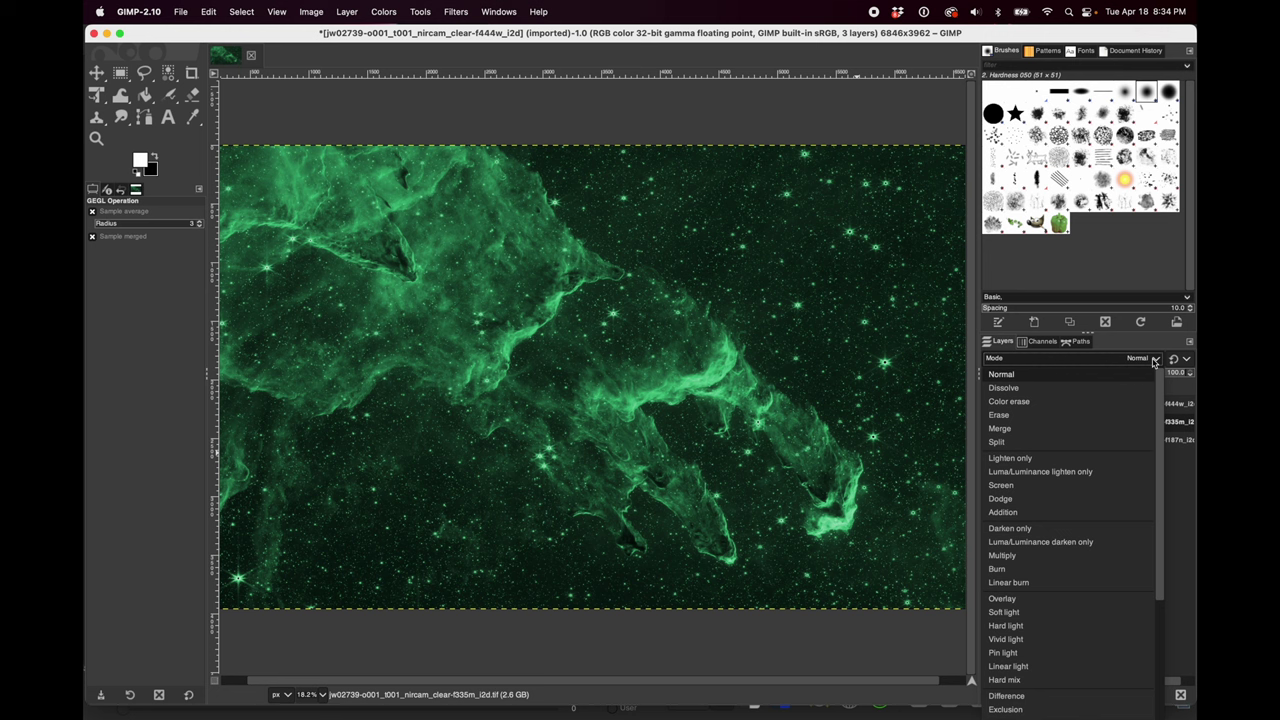
left_click(1058, 514)
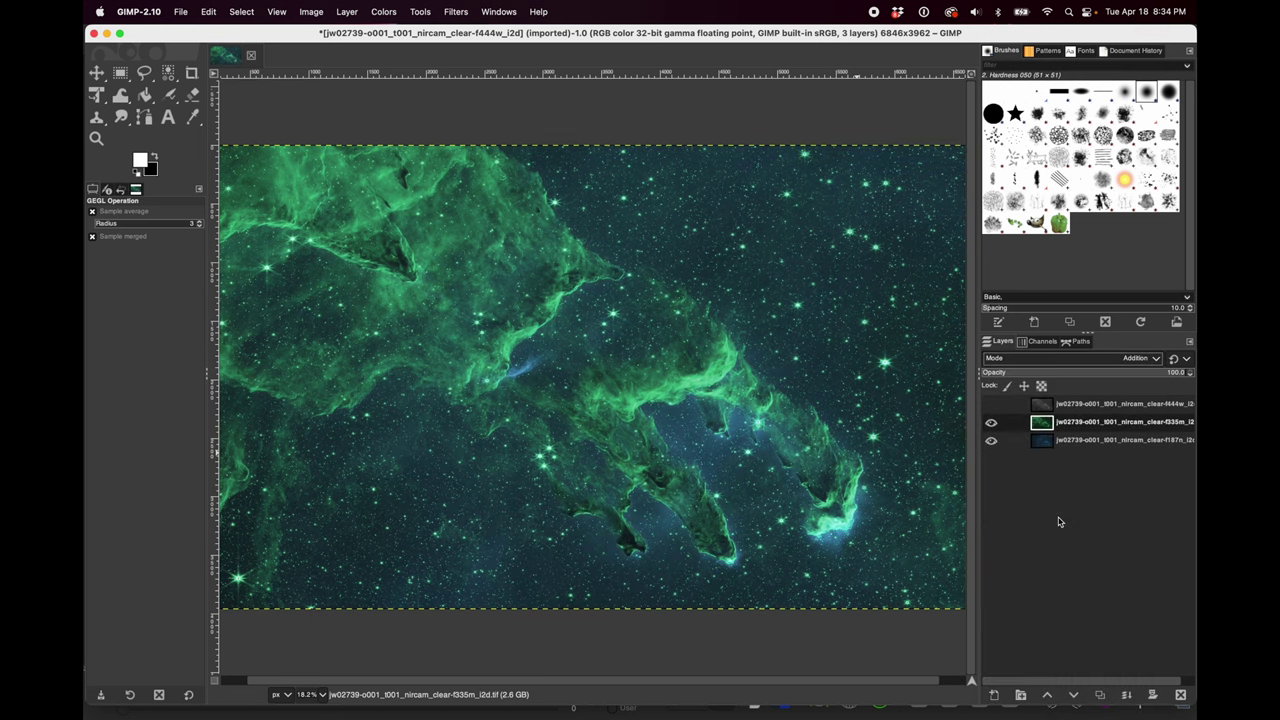
left_click(1155, 358)
left_click(1155, 358)
- Show the f444w layer and colorize it red-orange bf6240
left_click(1078, 406)
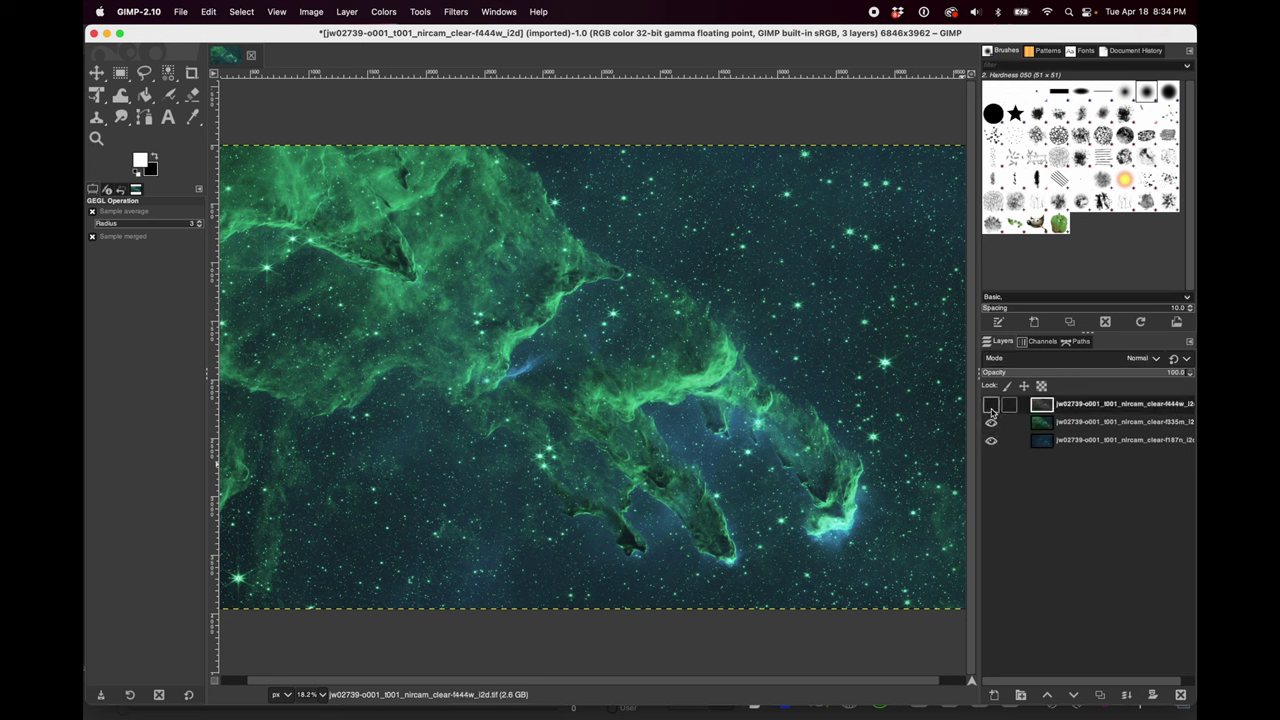
left_click(991, 405)
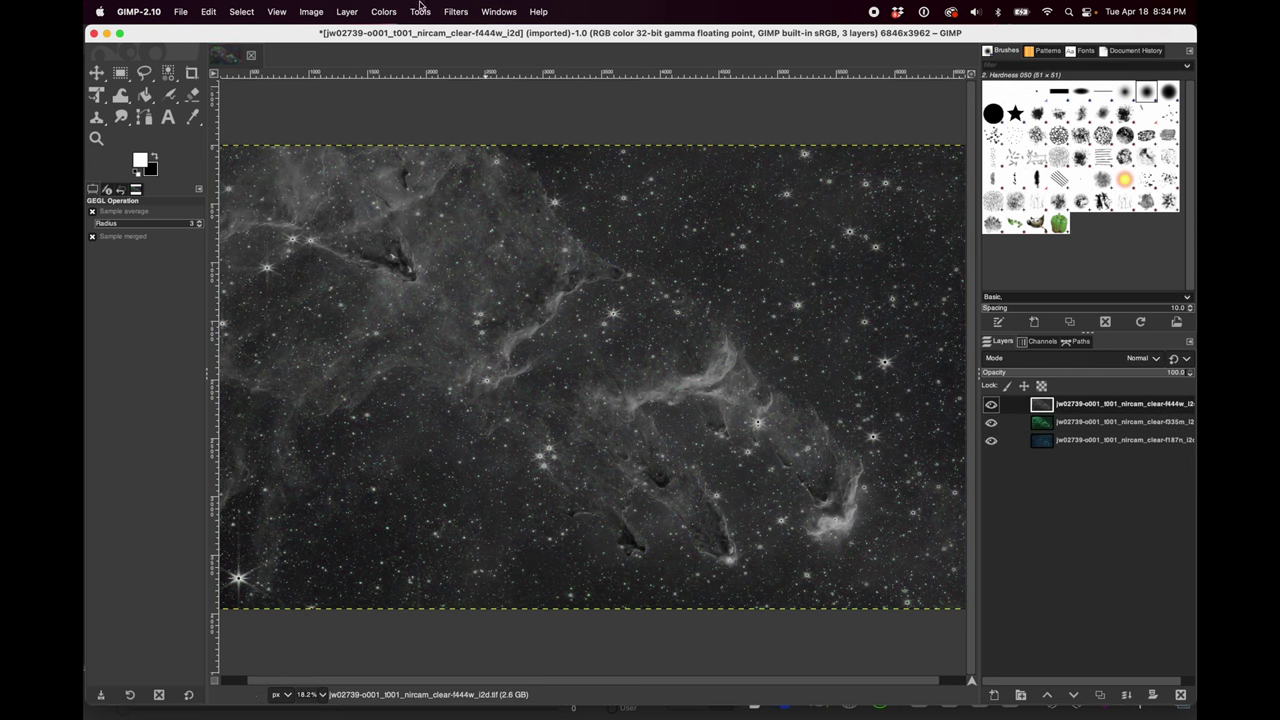
left_click(455, 11)
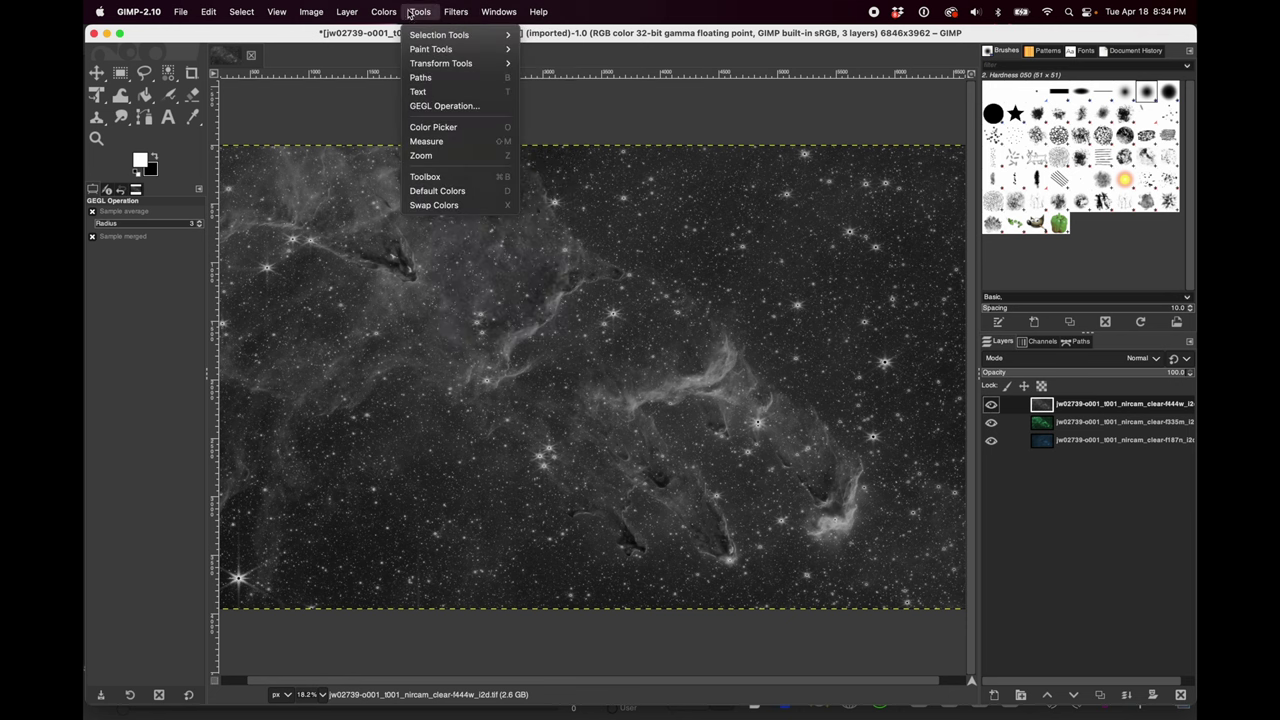
mouse_move(384, 11)
mouse_move(397, 241)
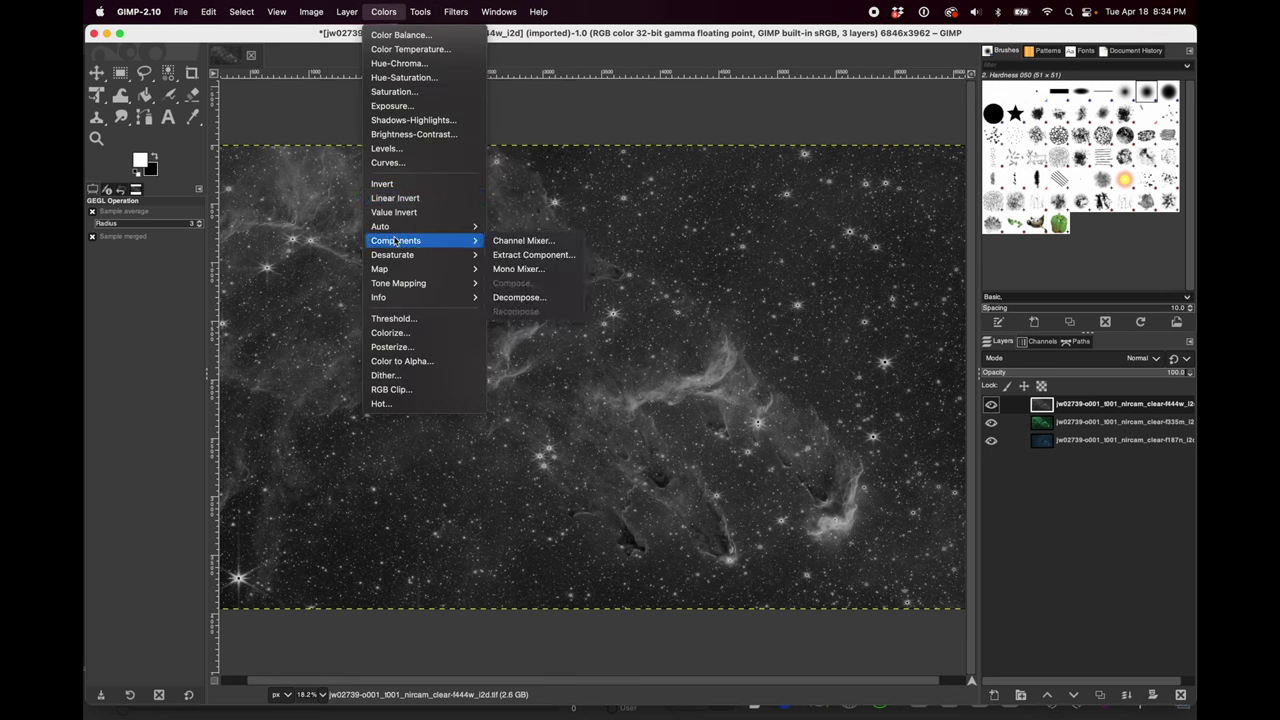
left_click(406, 332)
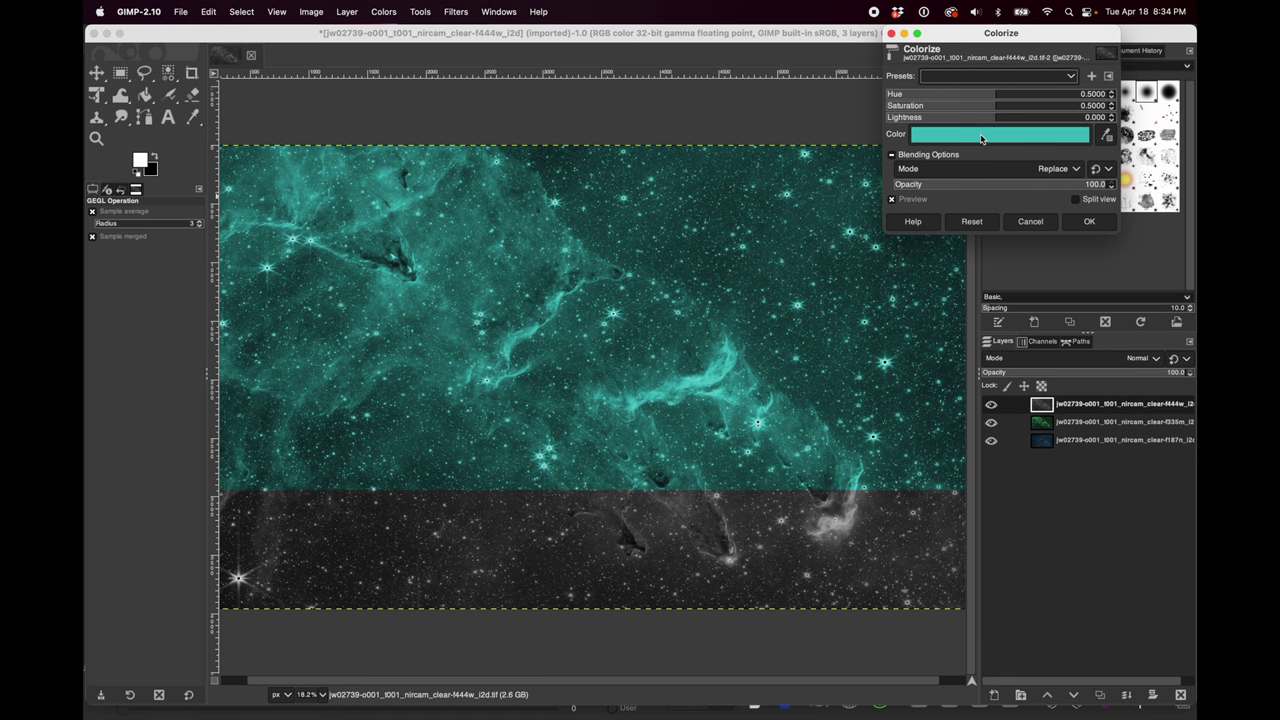
left_click(957, 137)
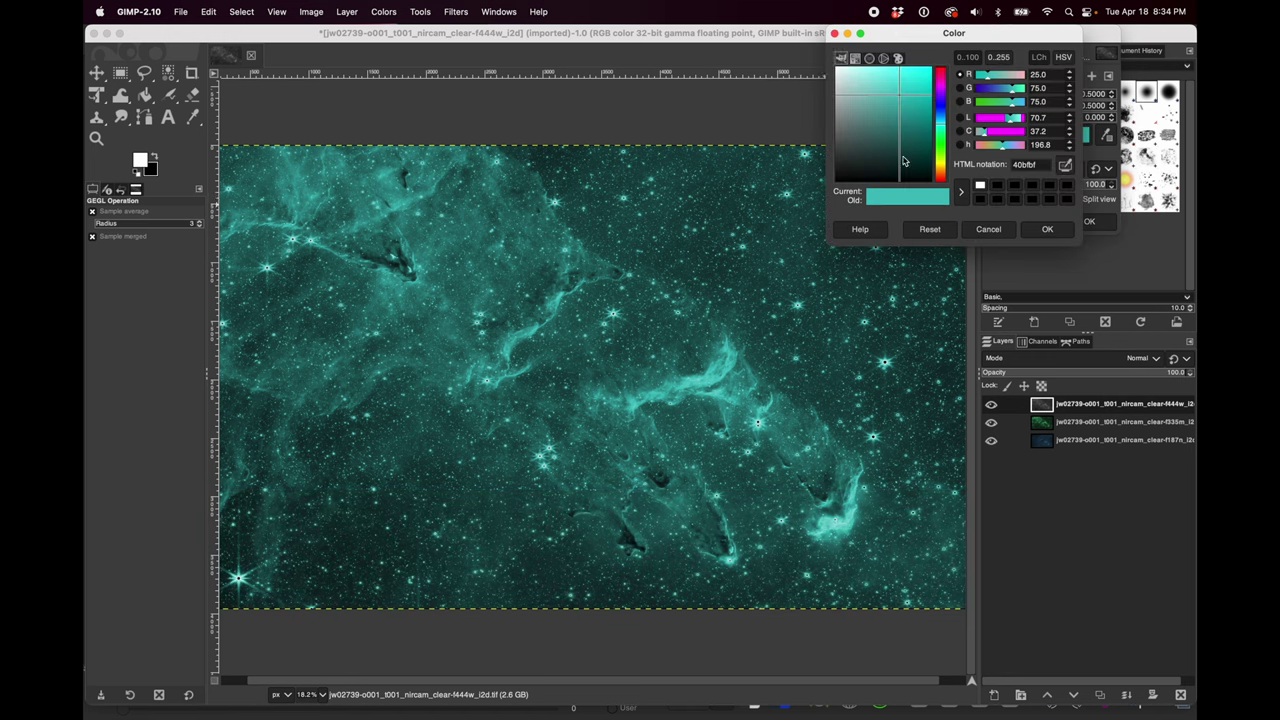
left_click_drag(946, 84, 944, 182)
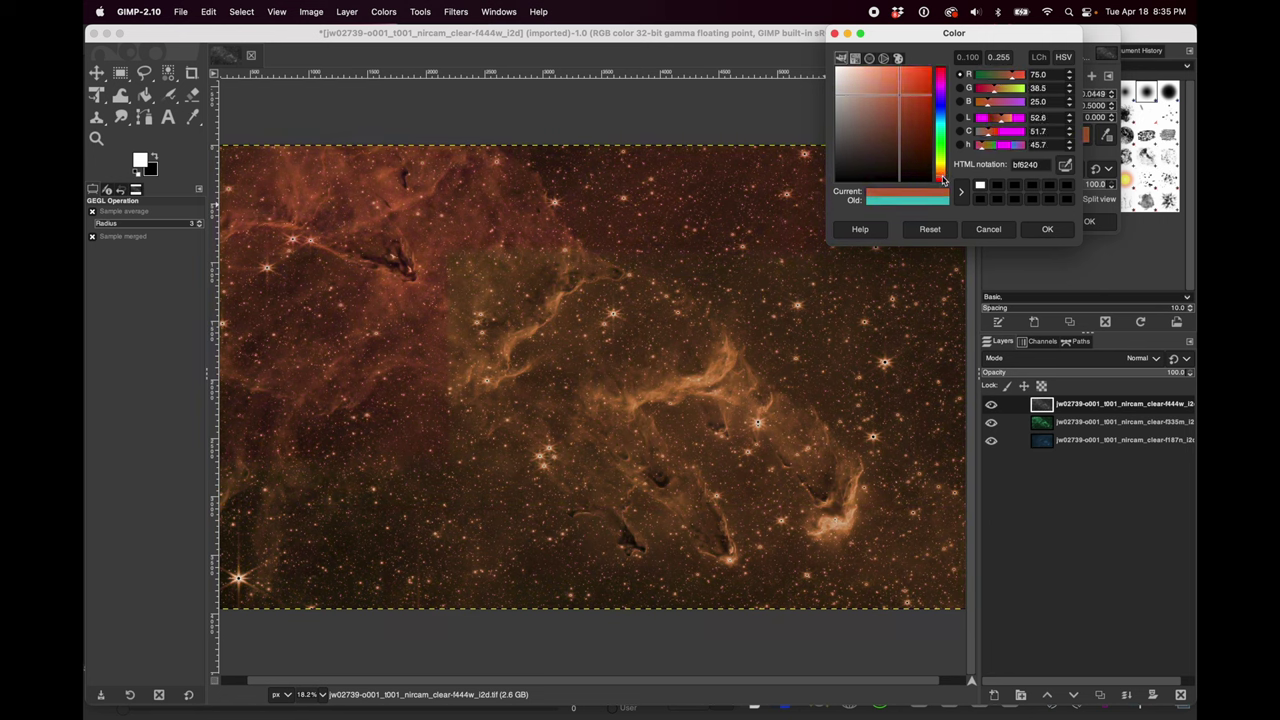
left_click(1053, 231)
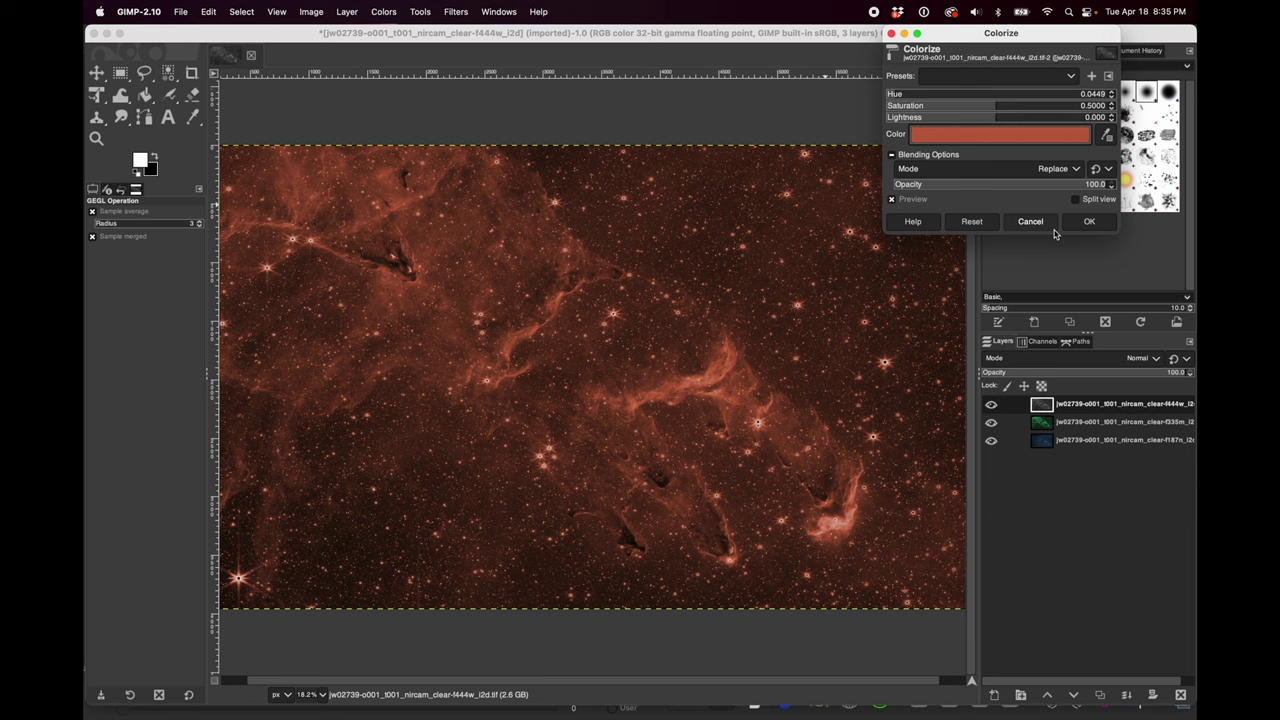
left_click(1089, 221)
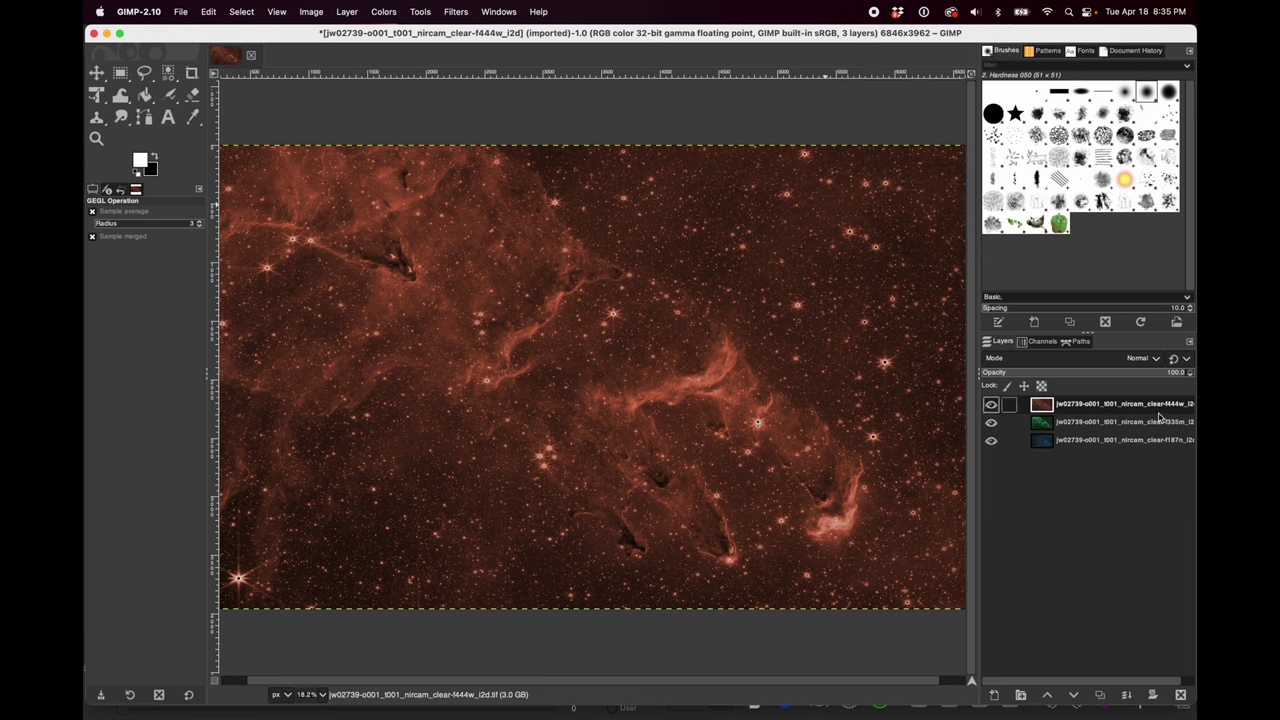
- Set the f444w layer's blend mode to Addition for a three-filter composite
left_click(1045, 360)
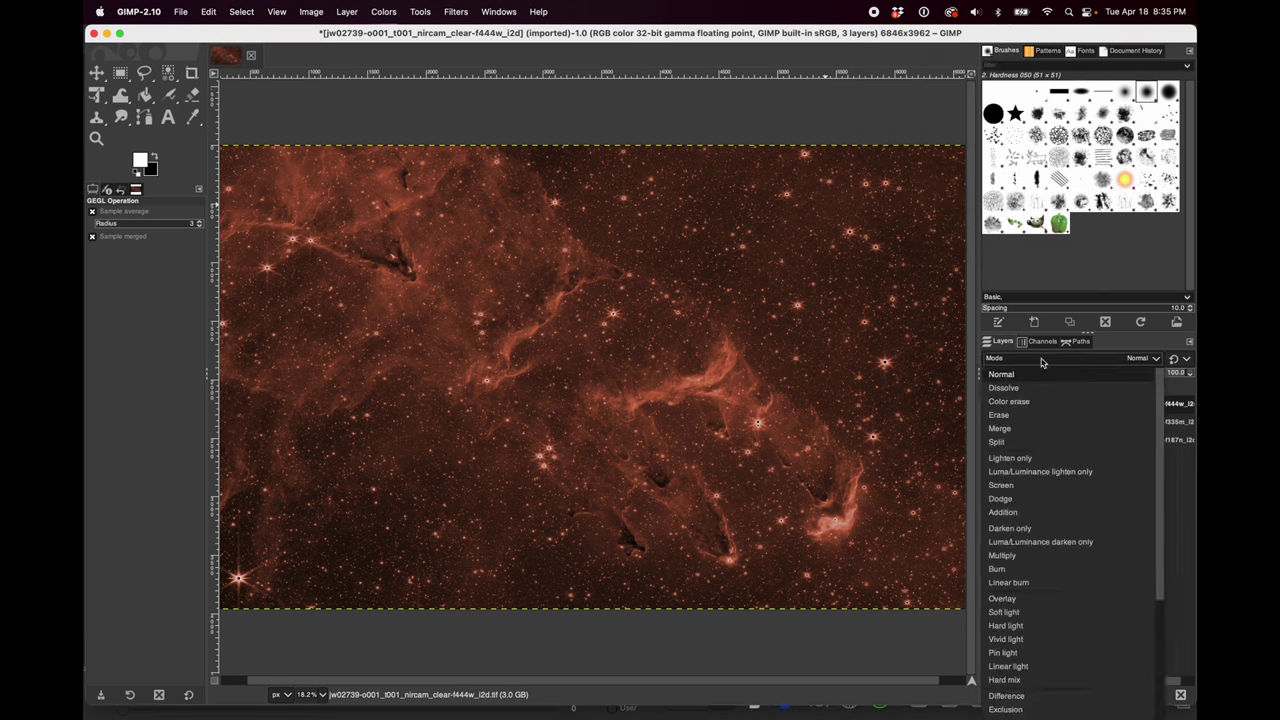
left_click(1066, 513)
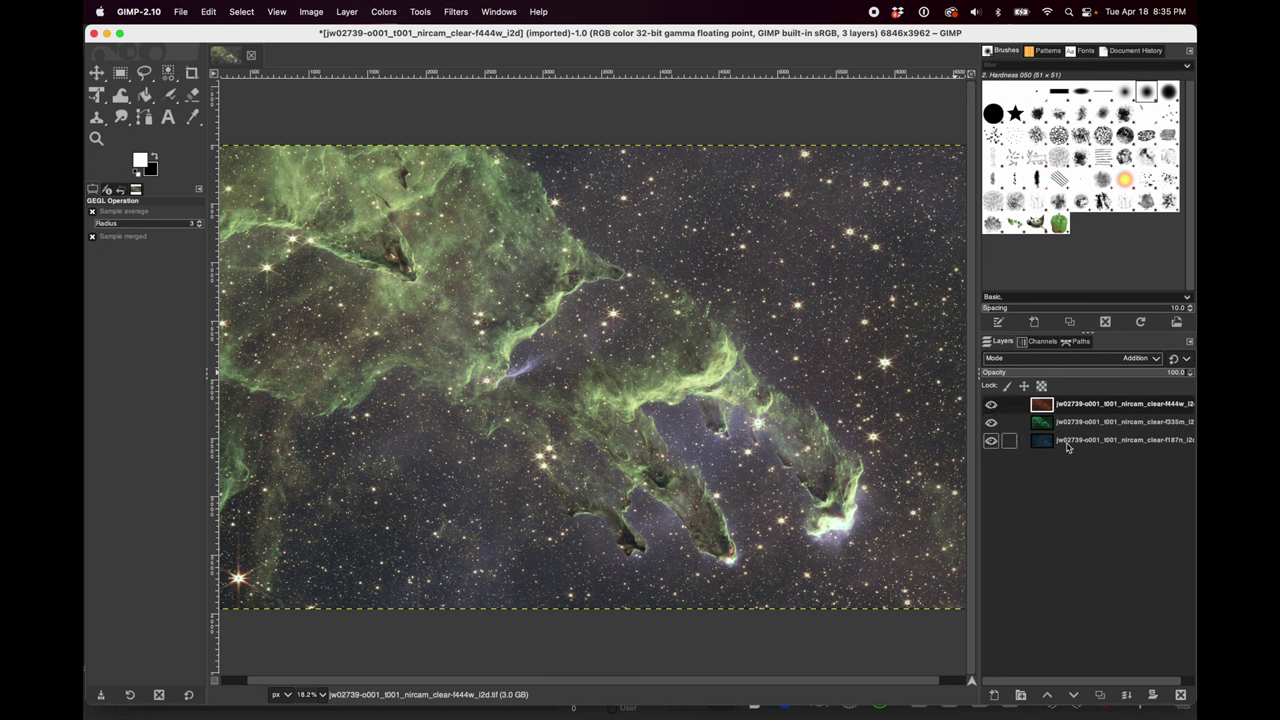
left_click(384, 11)
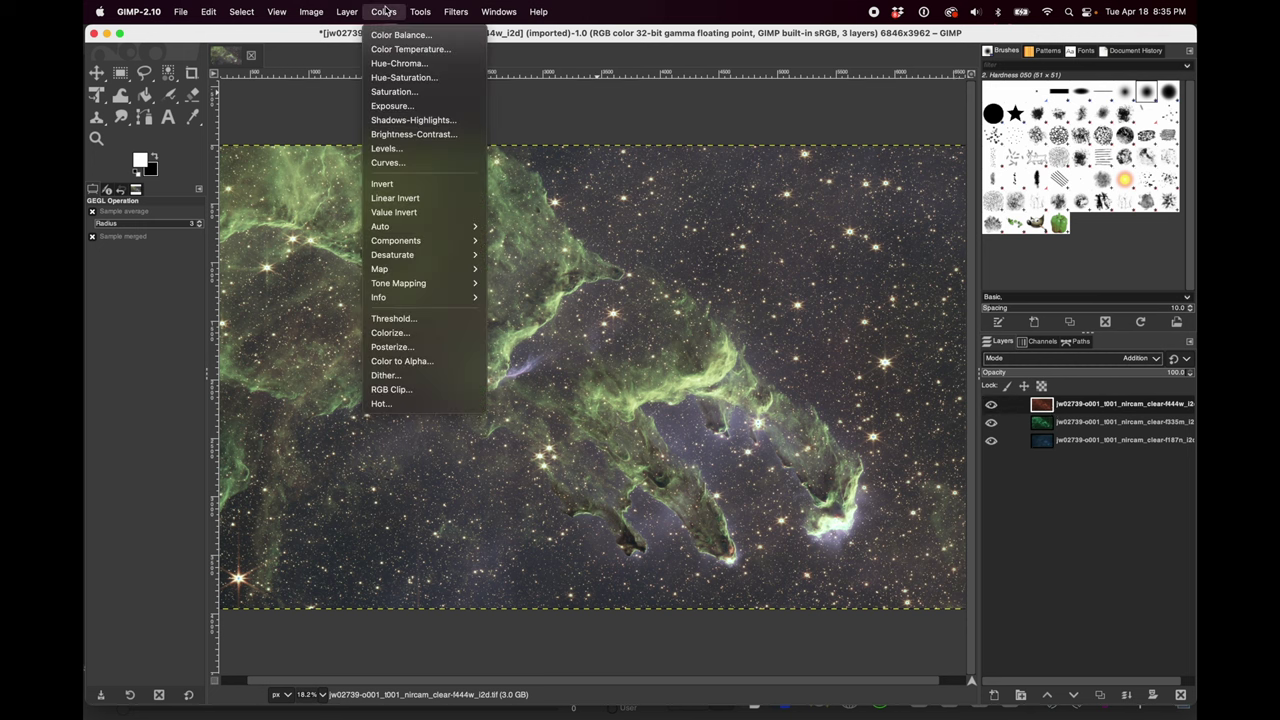
- Retint the f444w layer to a redder orange-red (bf6240) in Colorize
left_click(436, 332)
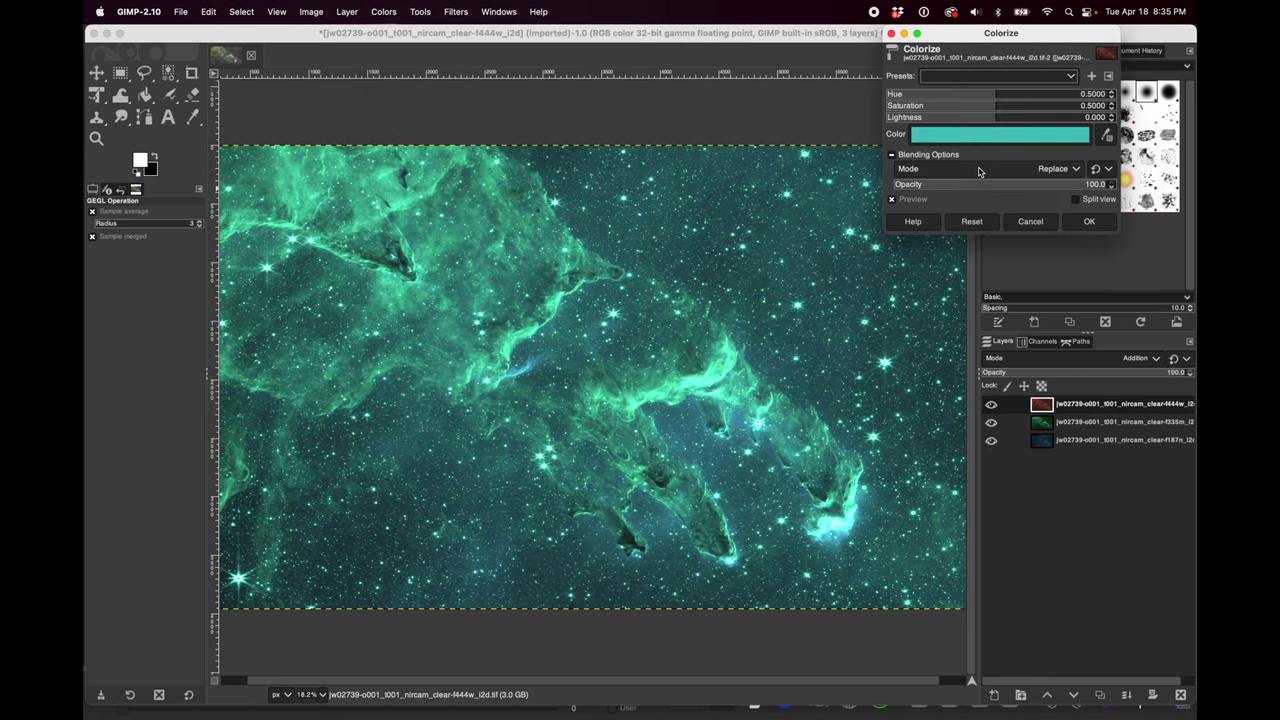
left_click(983, 137)
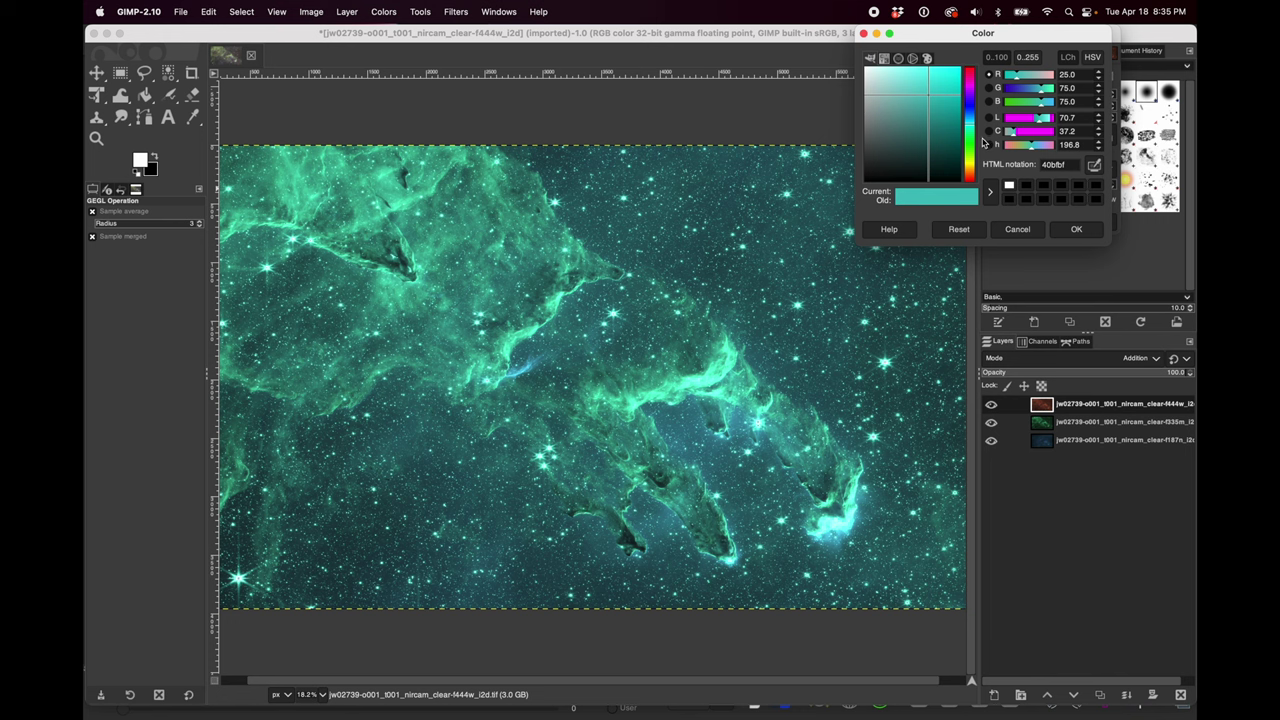
left_click(969, 179)
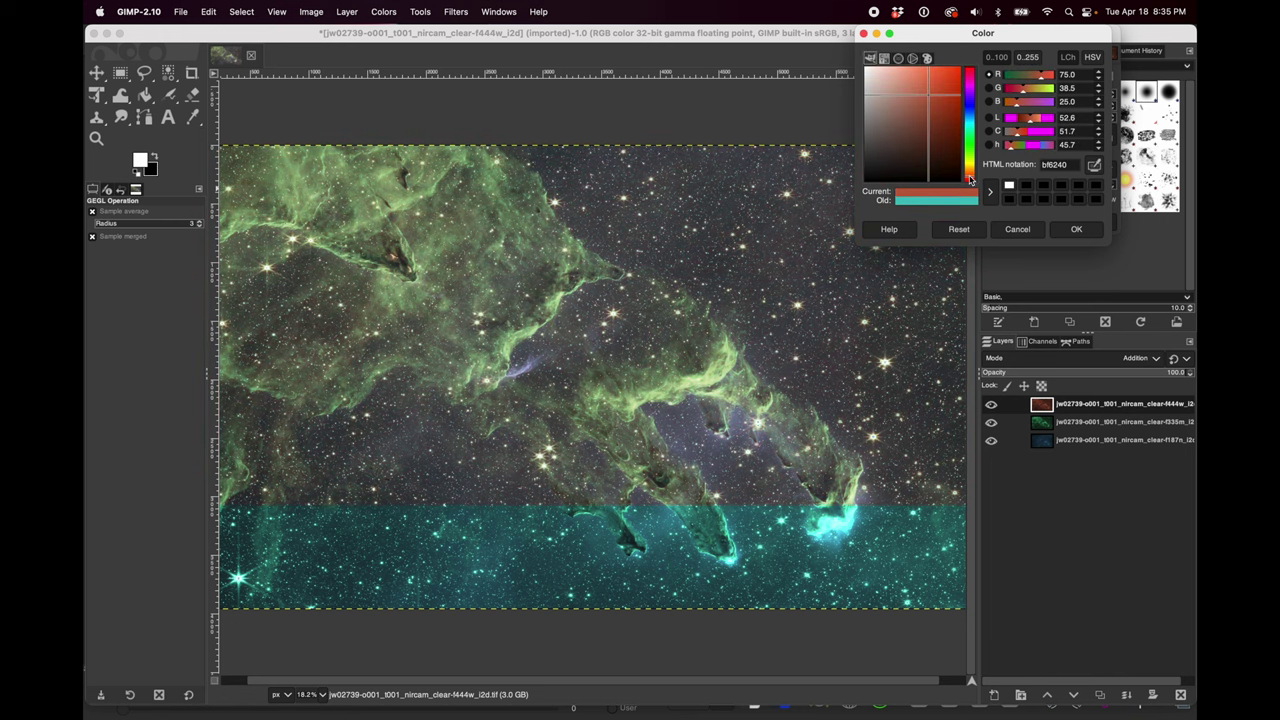
left_click(969, 89)
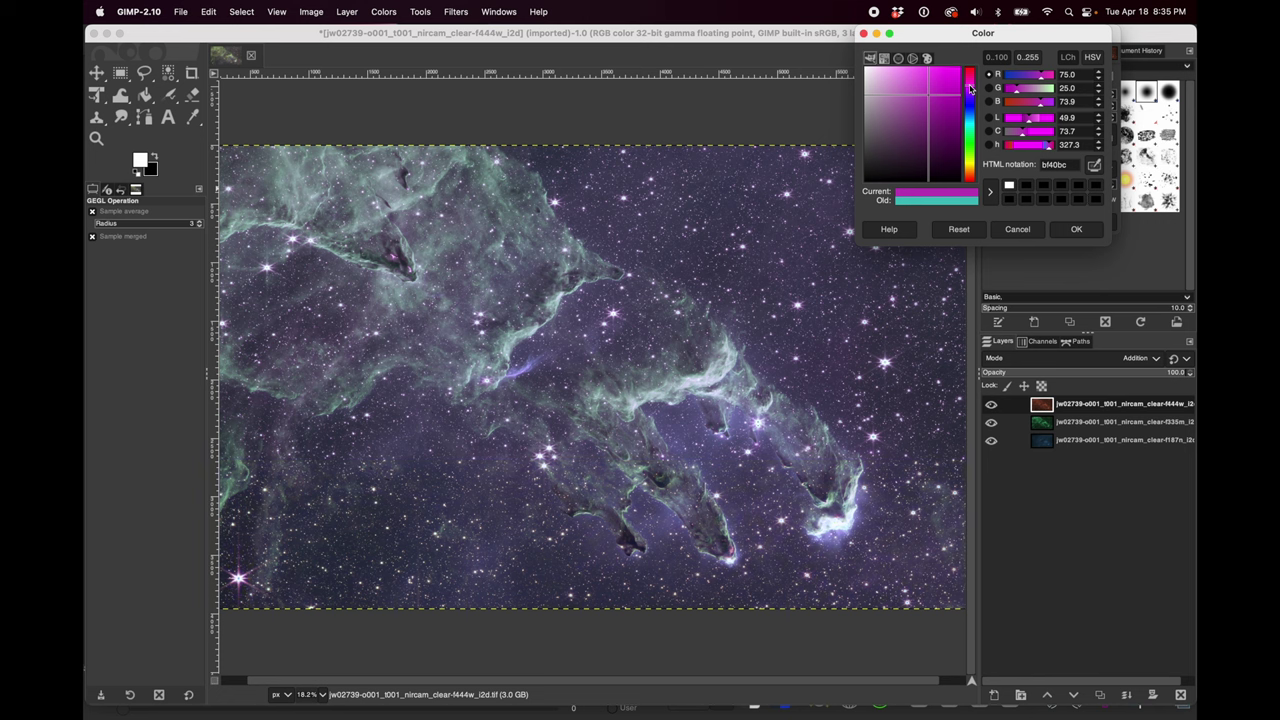
left_click(972, 177)
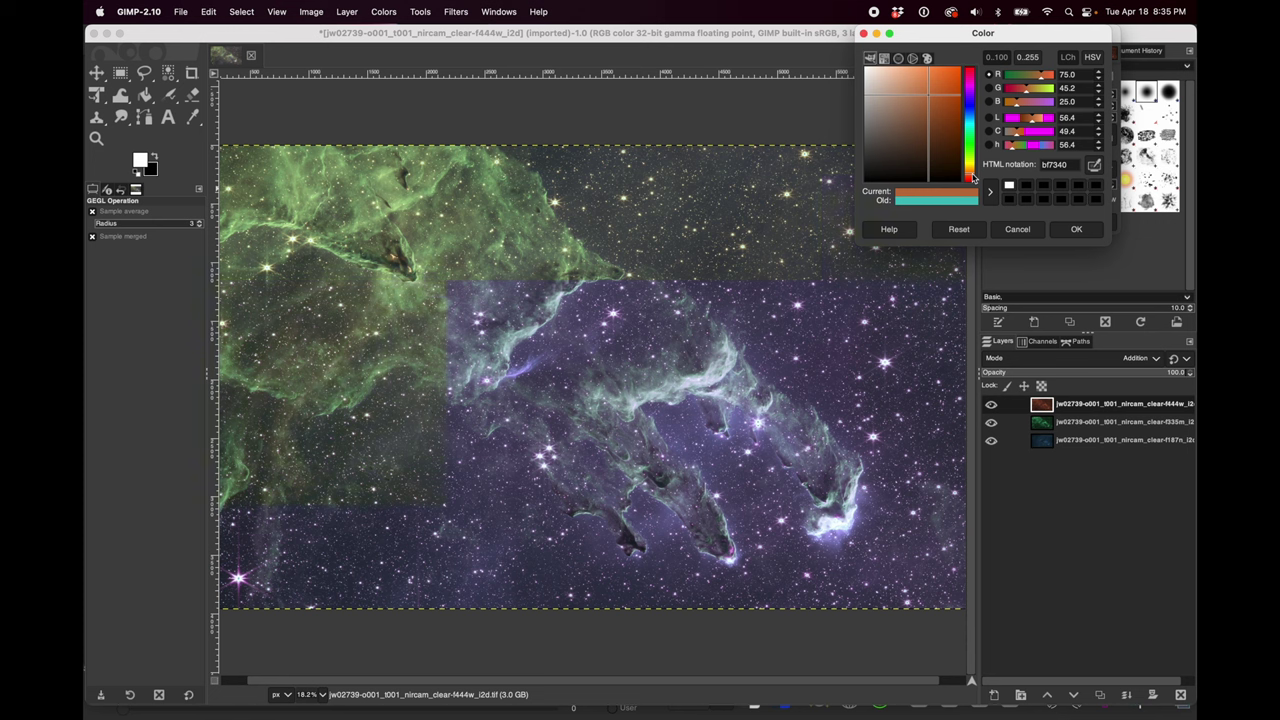
left_click_drag(972, 177, 972, 180)
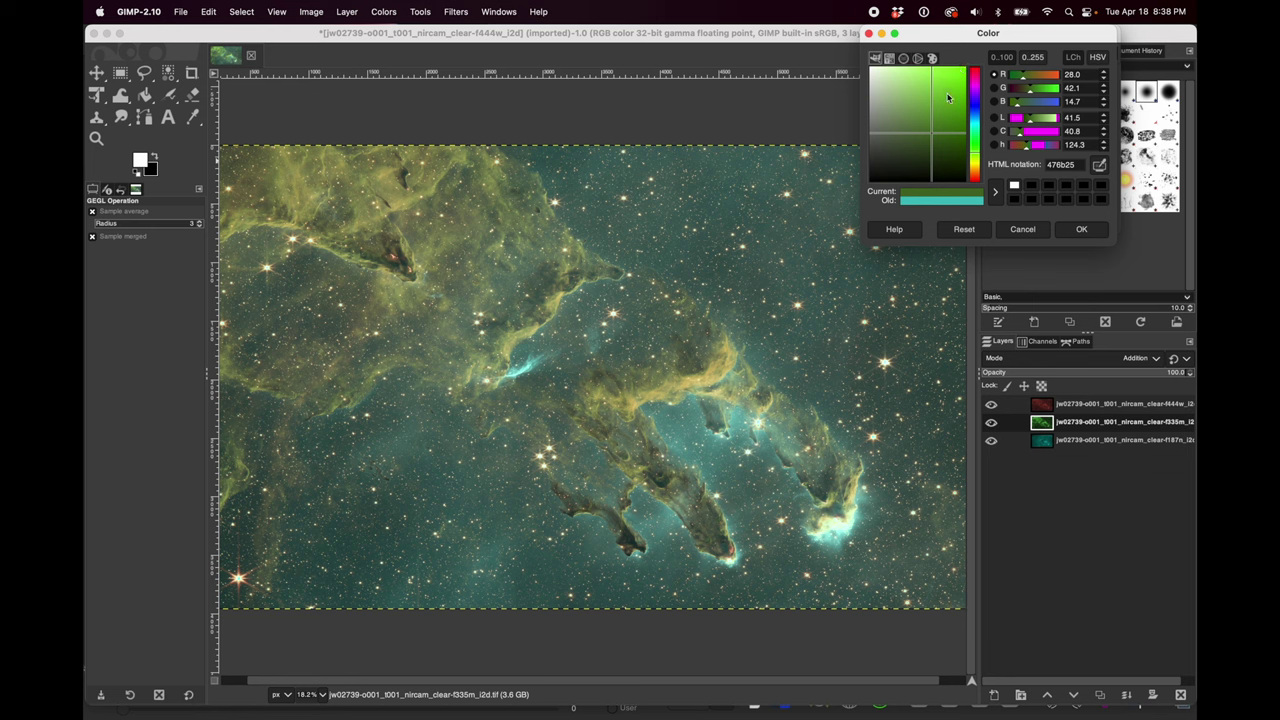
- Darken the f335m tint from bright green to olive green 436424 and apply it
left_click(962, 73)
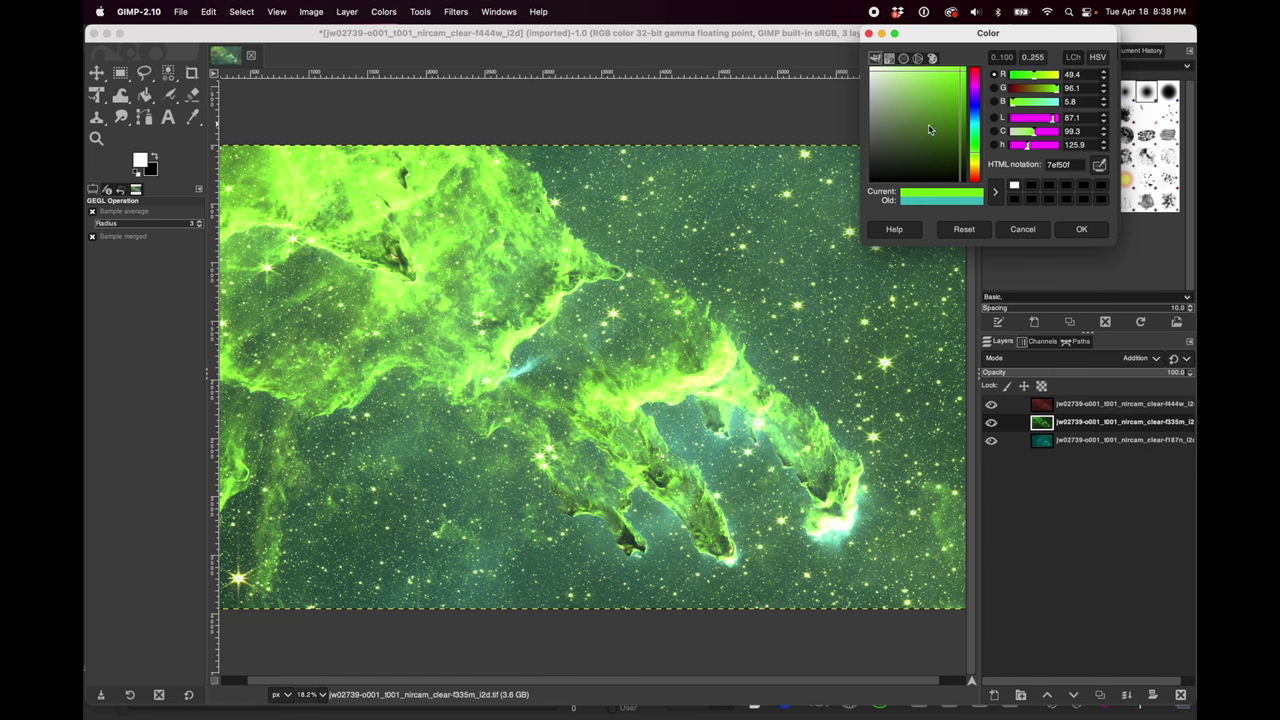
left_click(932, 127)
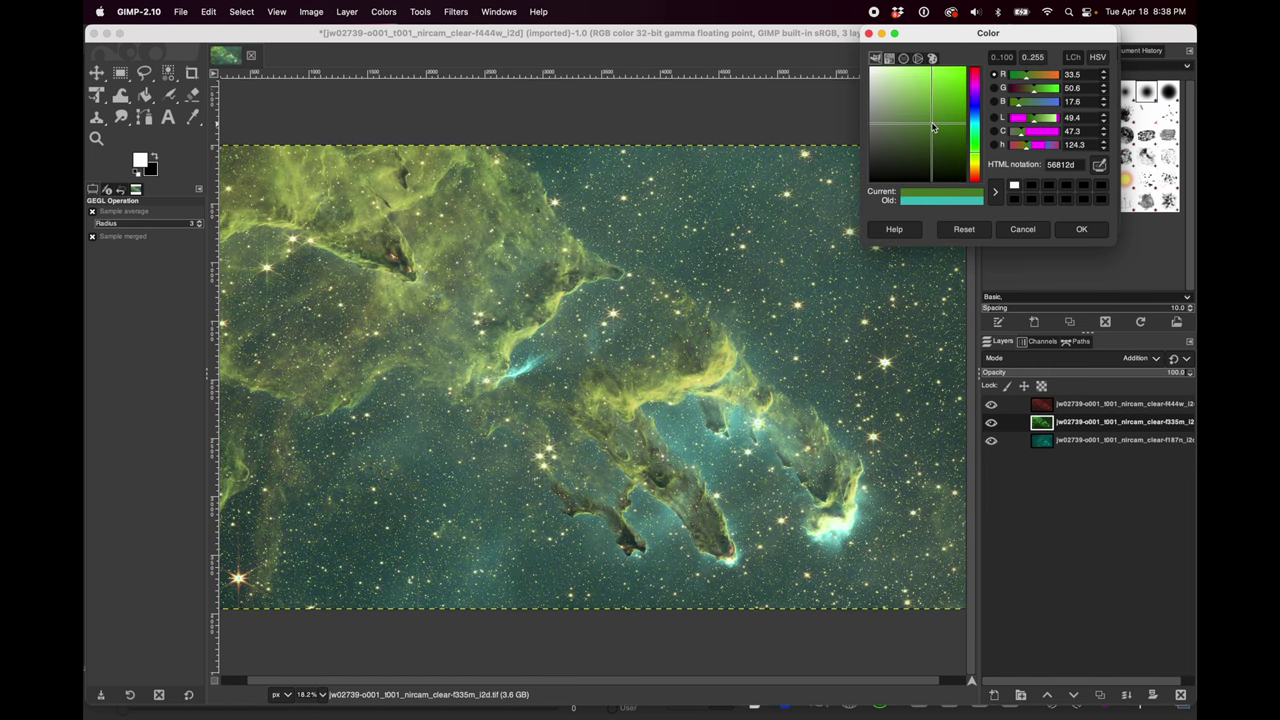
left_click(931, 130)
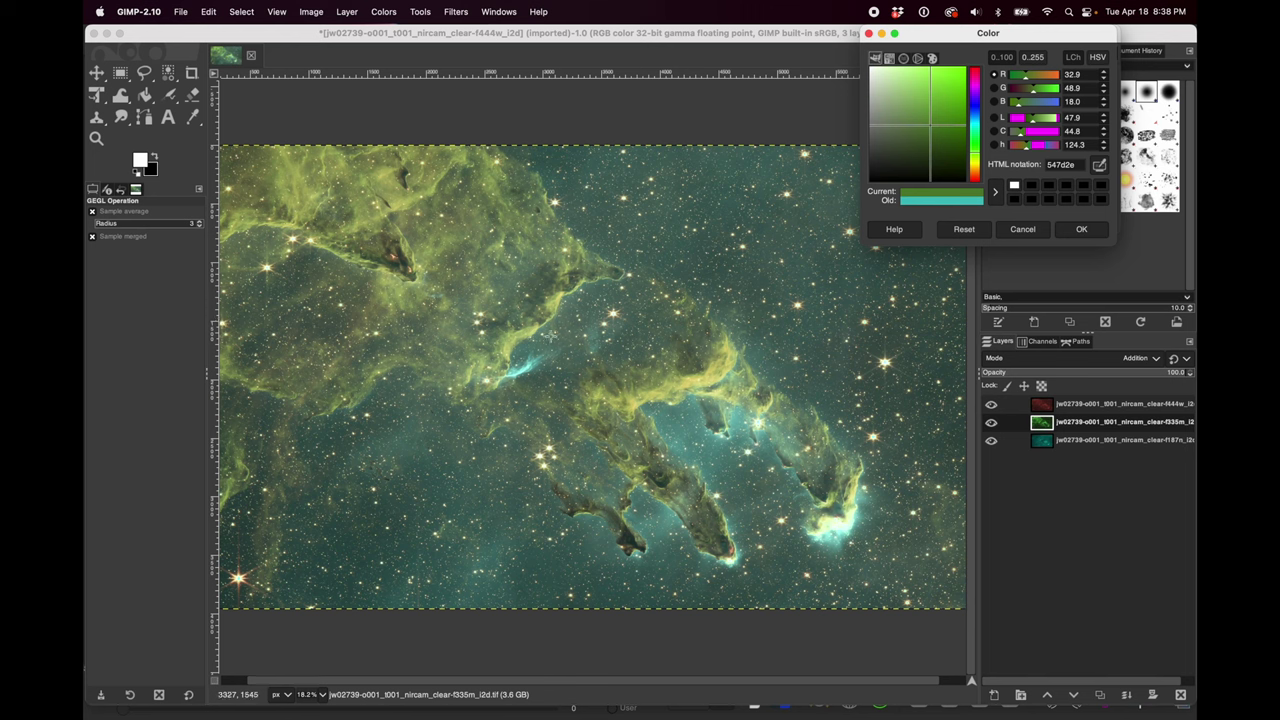
left_click(932, 141)
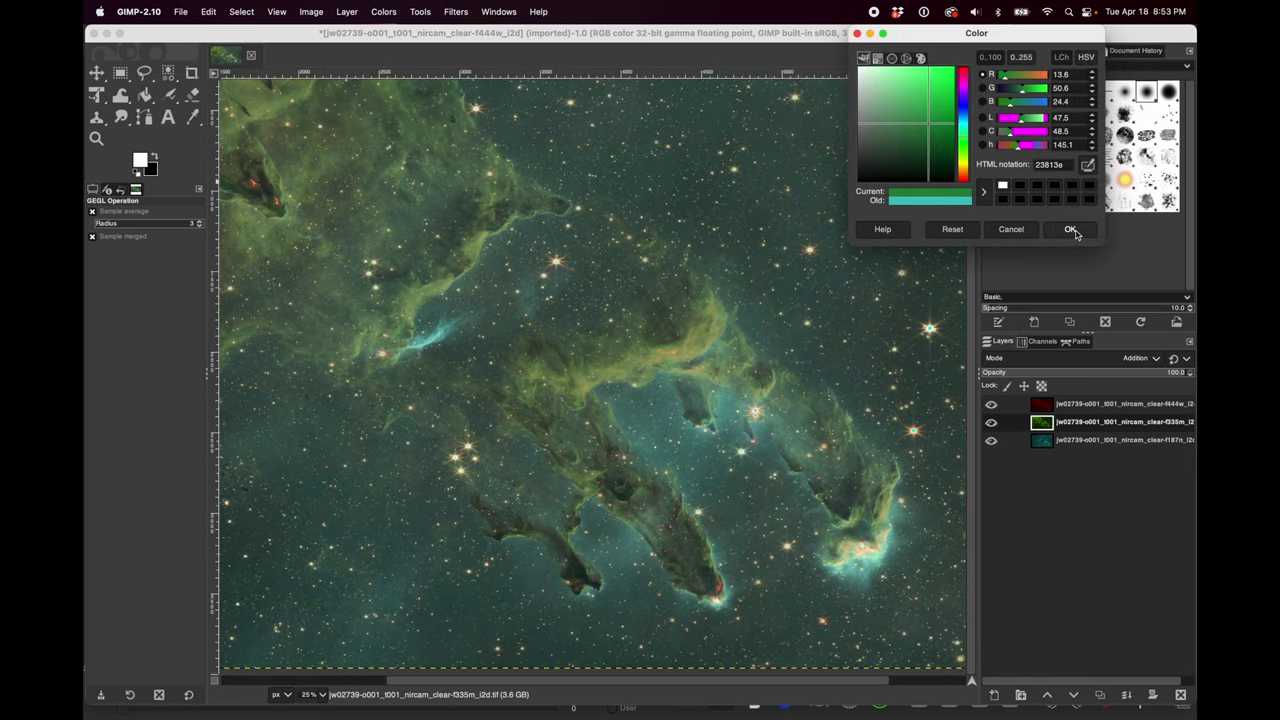
left_click(1071, 231)
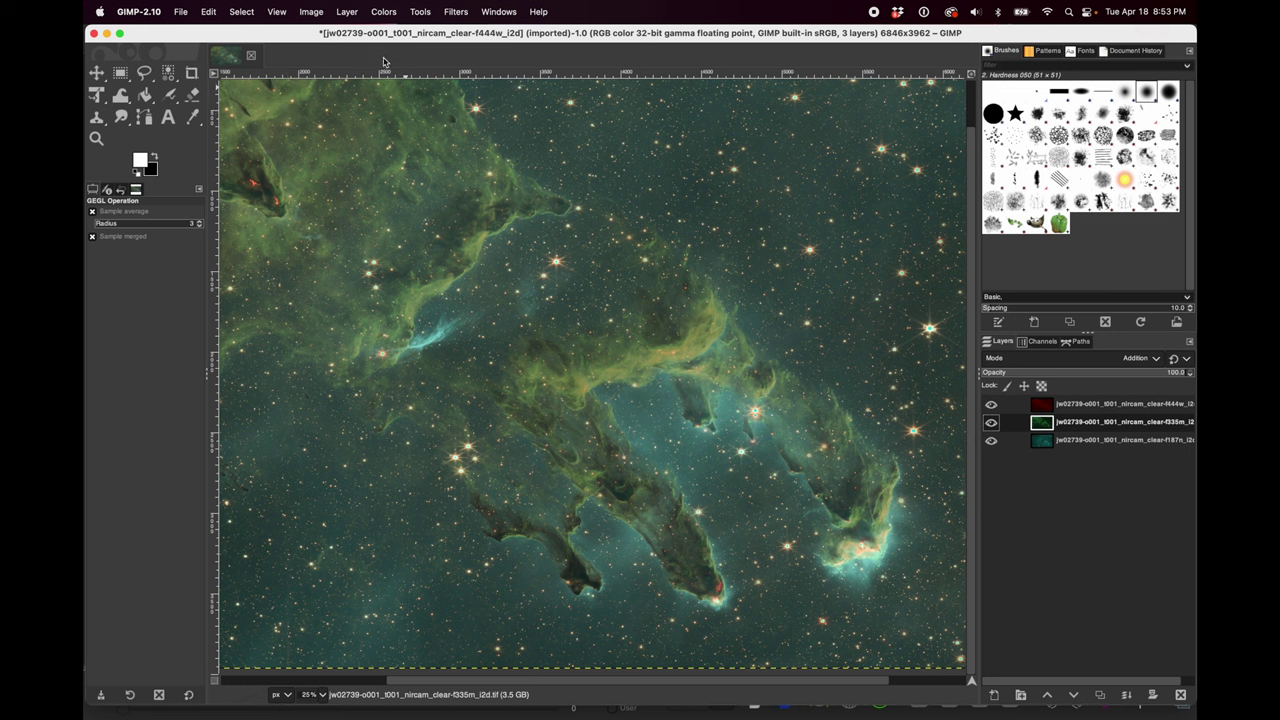
left_click(384, 11)
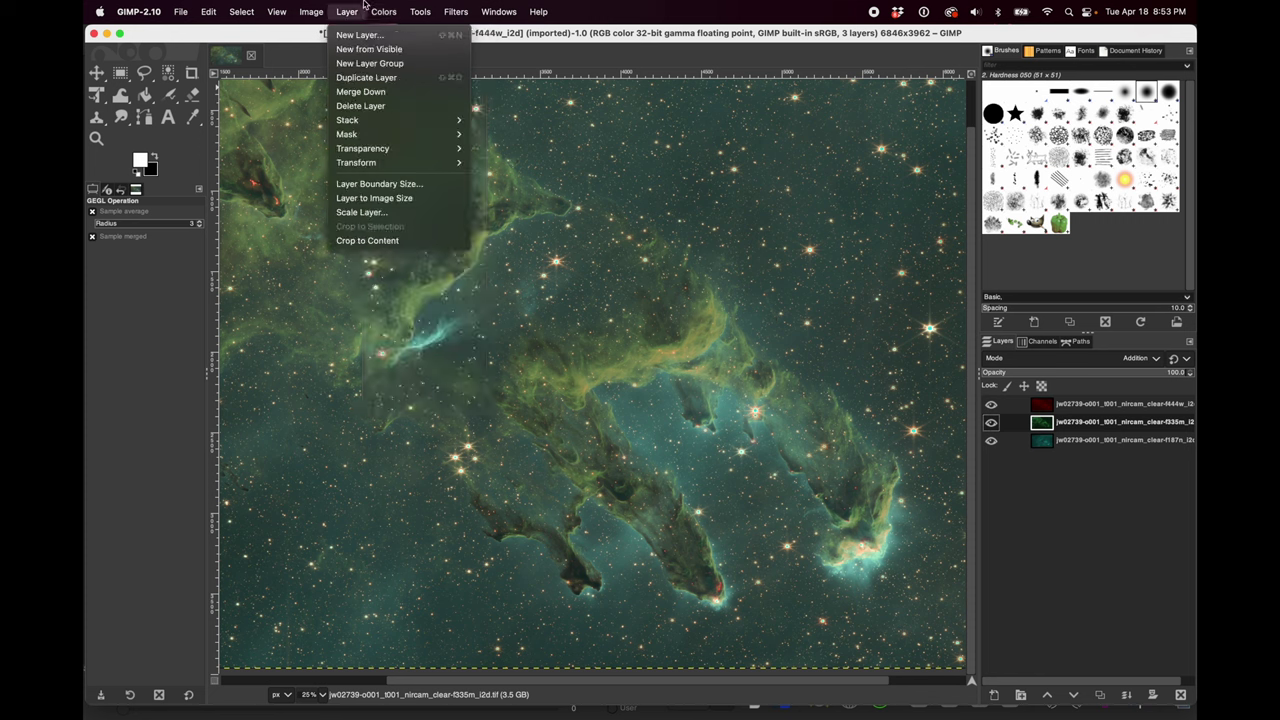
left_click(384, 11)
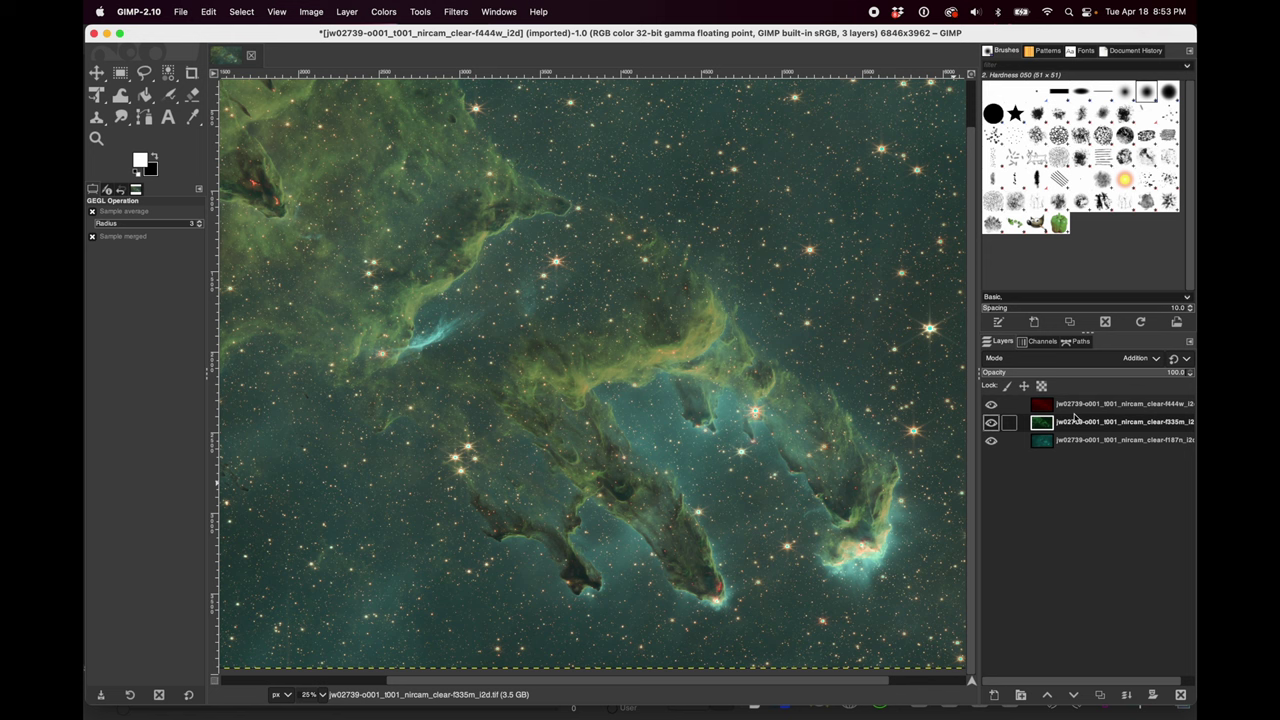
left_click(1177, 409)
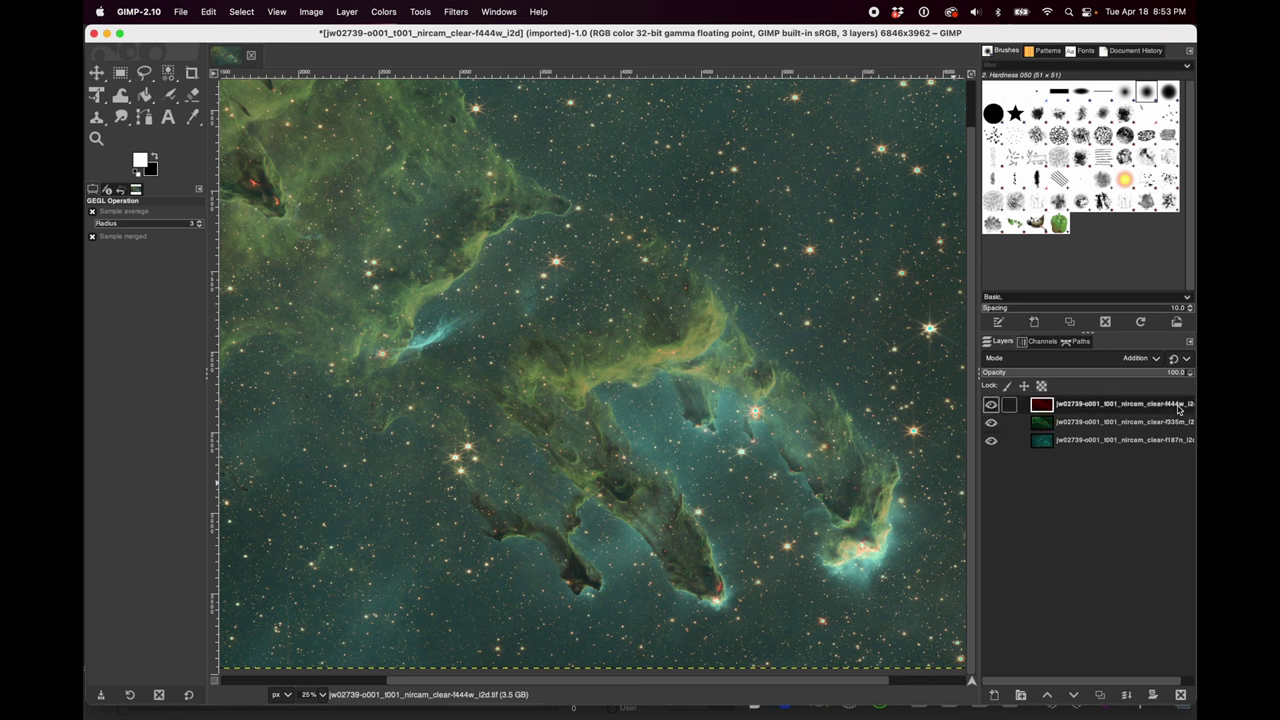
left_click(1170, 442)
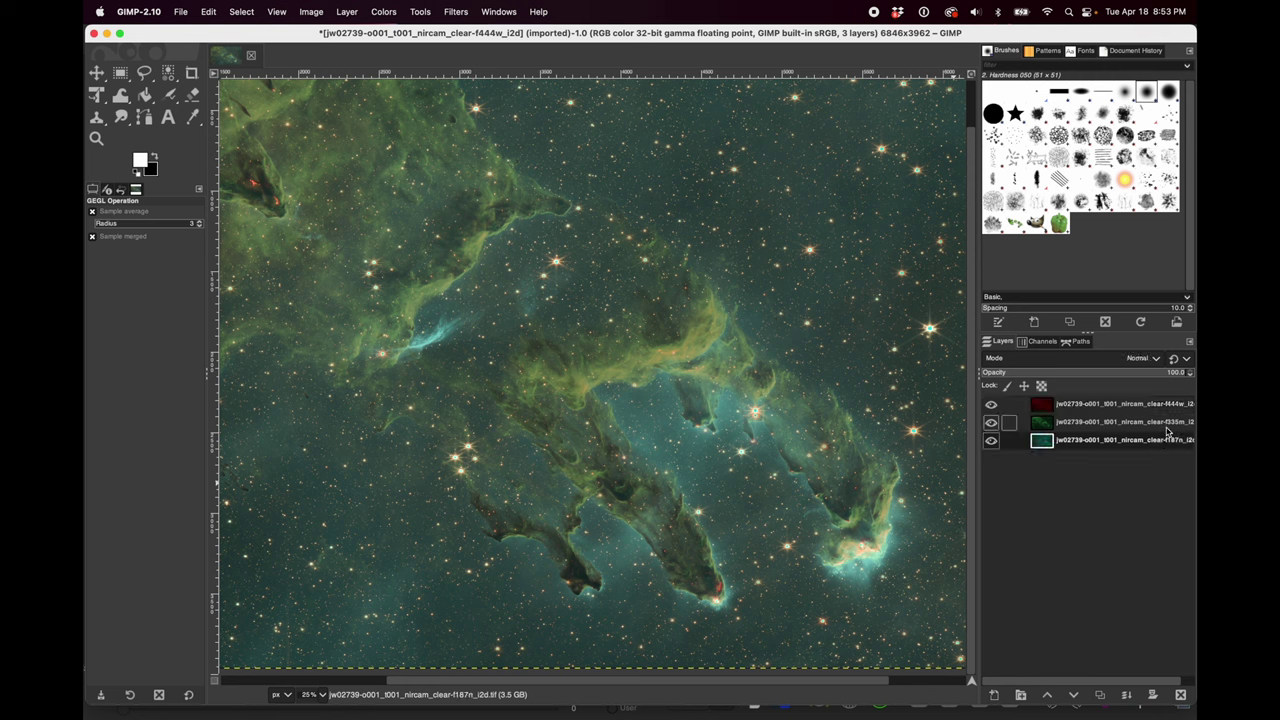
left_click(1167, 429)
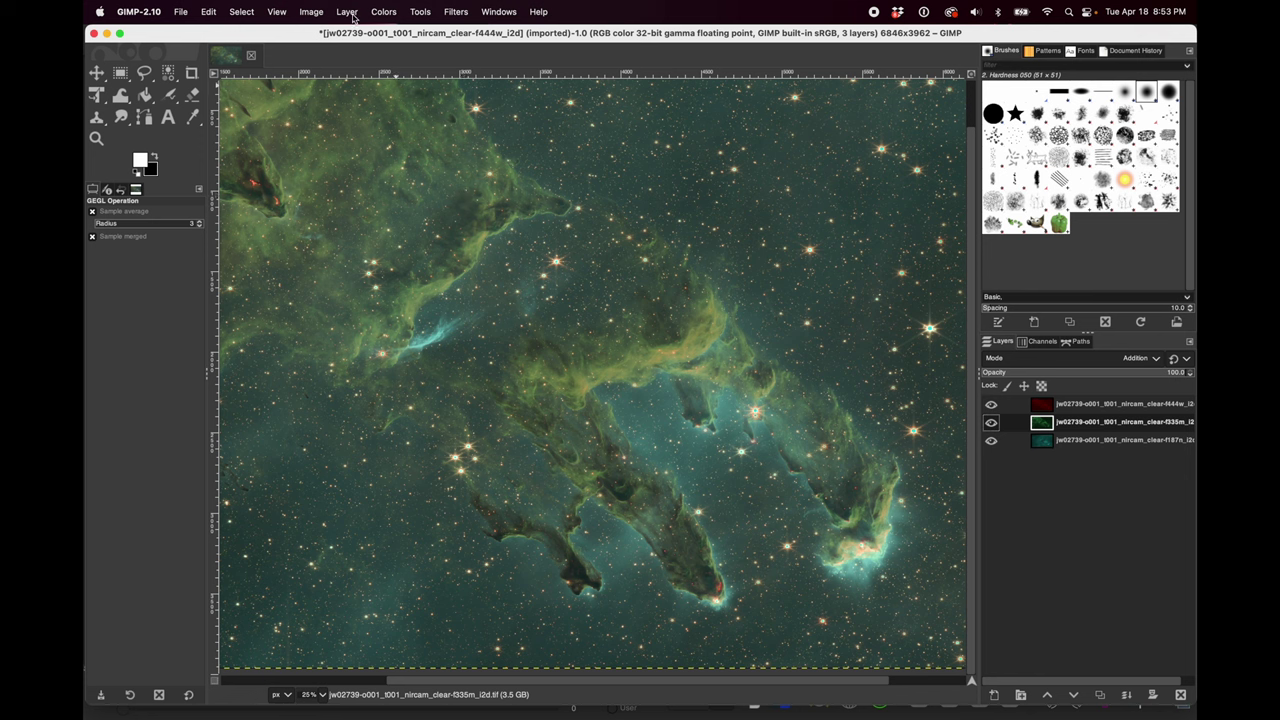
left_click(384, 11)
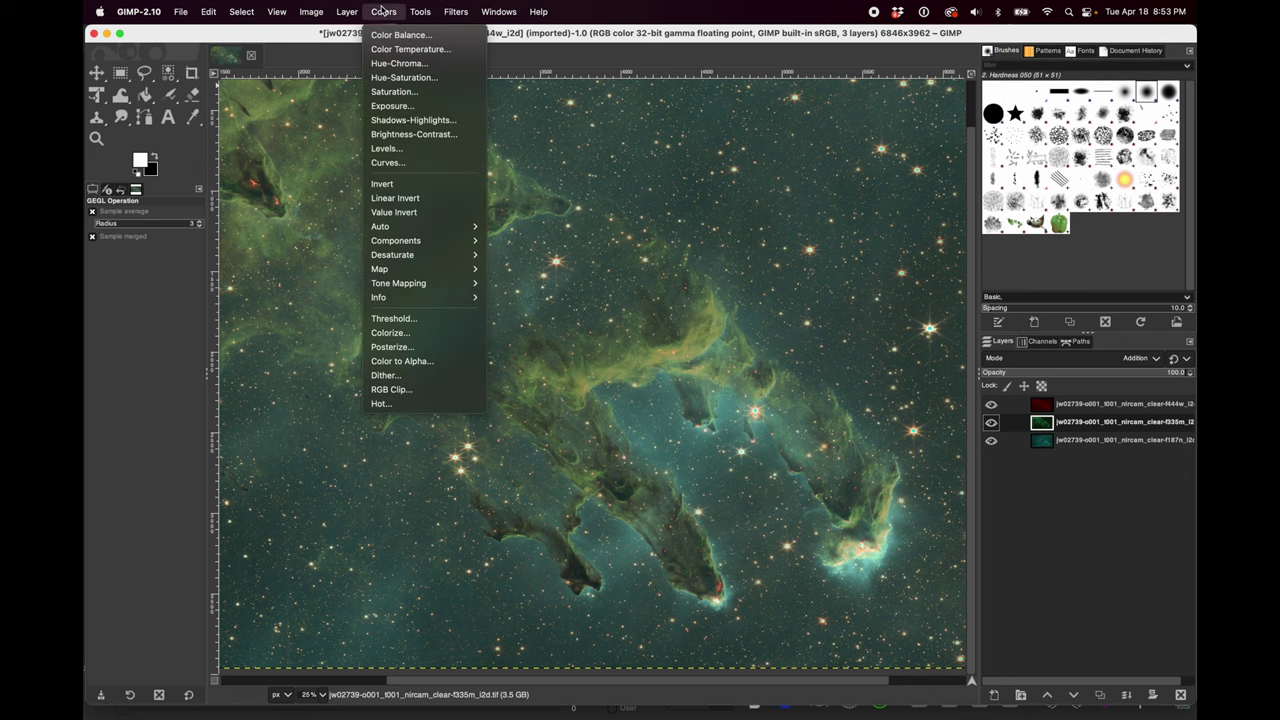
left_click(384, 11)
key("Page_Up")
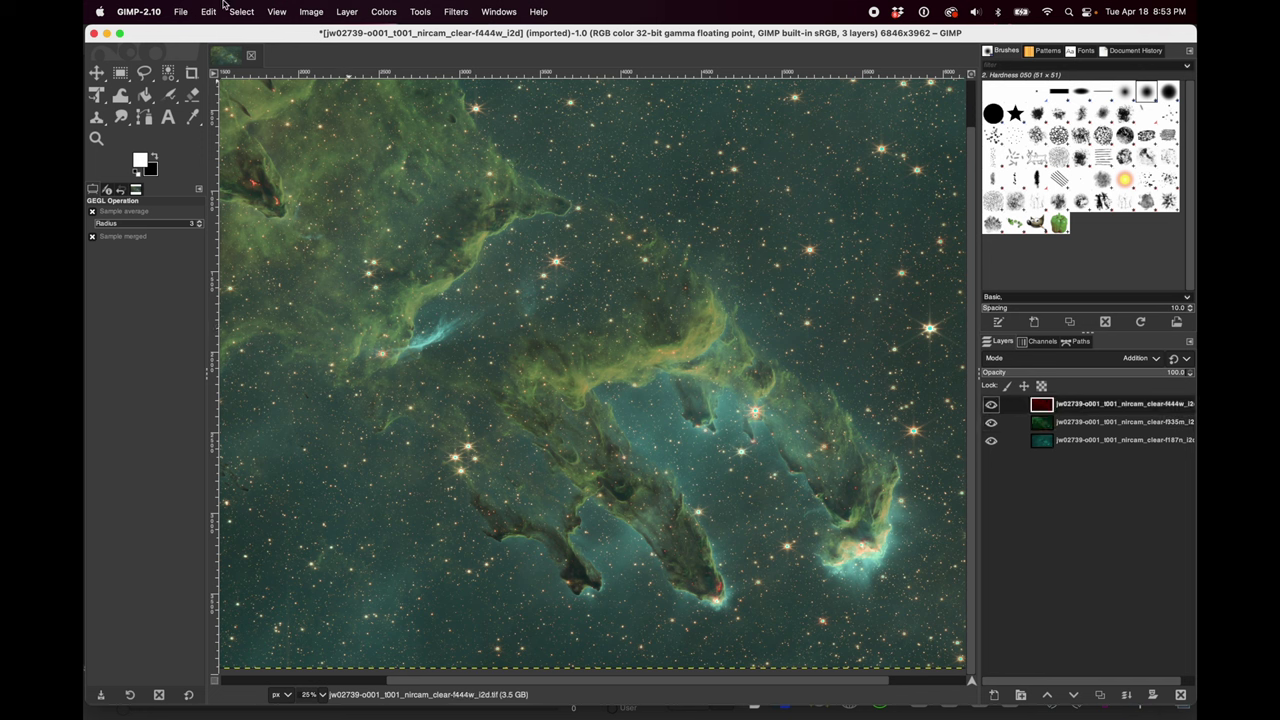
left_click(326, 12)
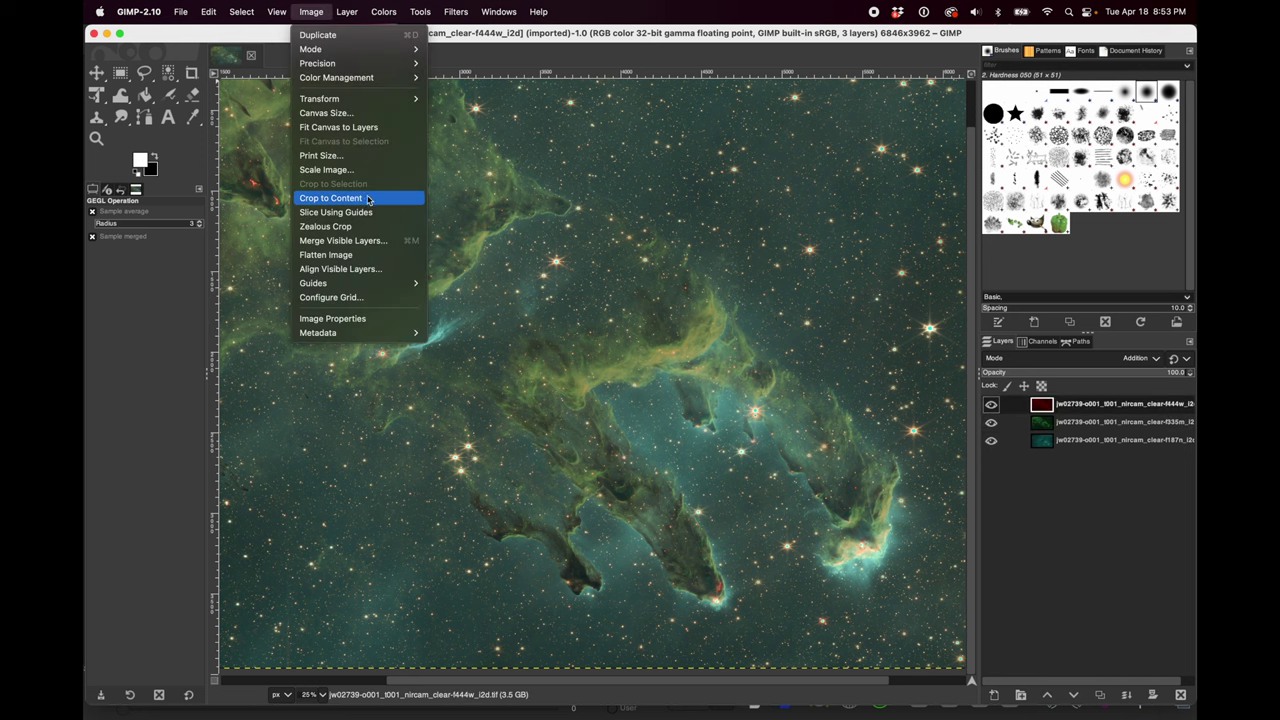
- Create a new merged 'Visible' layer from the three filter layers, then open Colors > Hue-Saturation
mouse_move(347, 12)
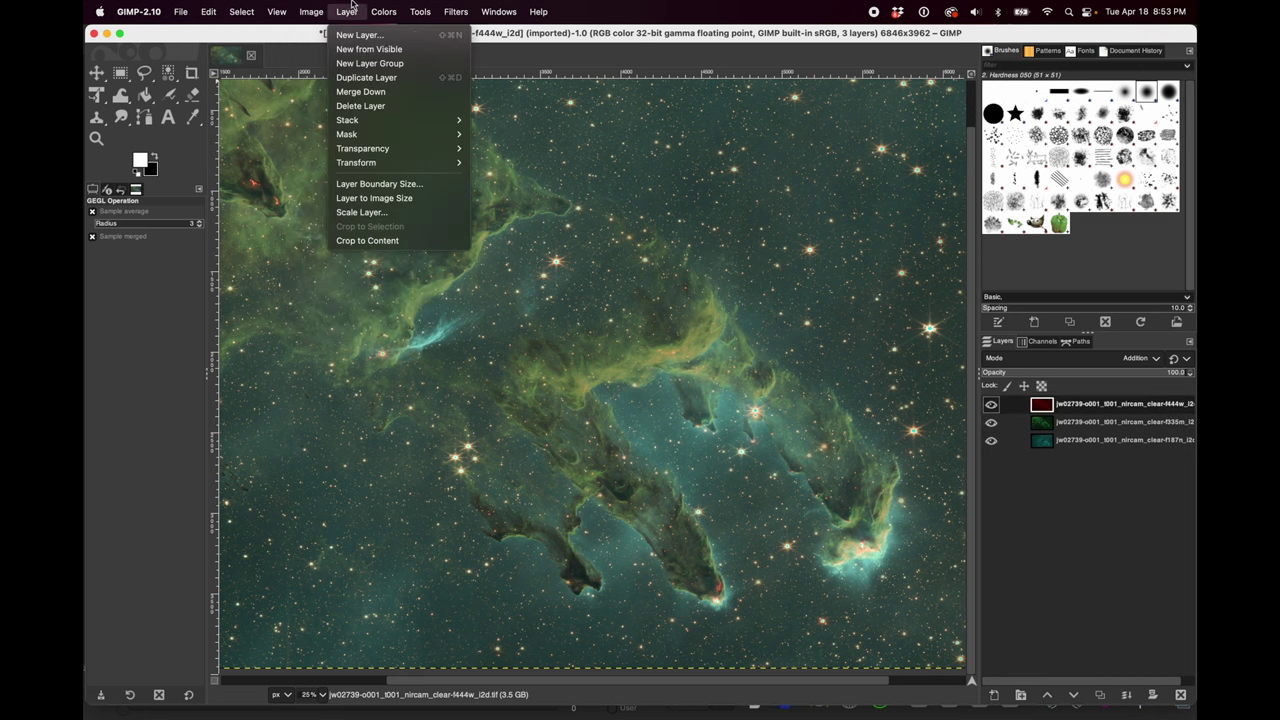
left_click(370, 52)
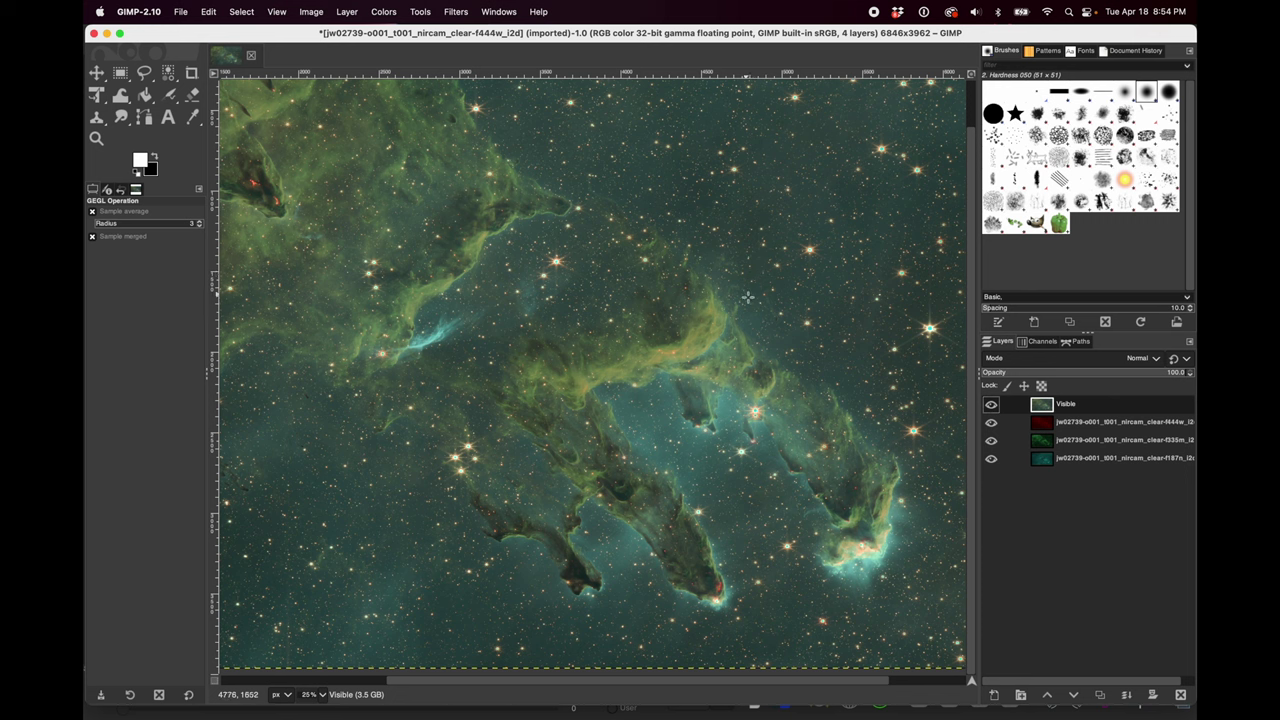
left_click(456, 12)
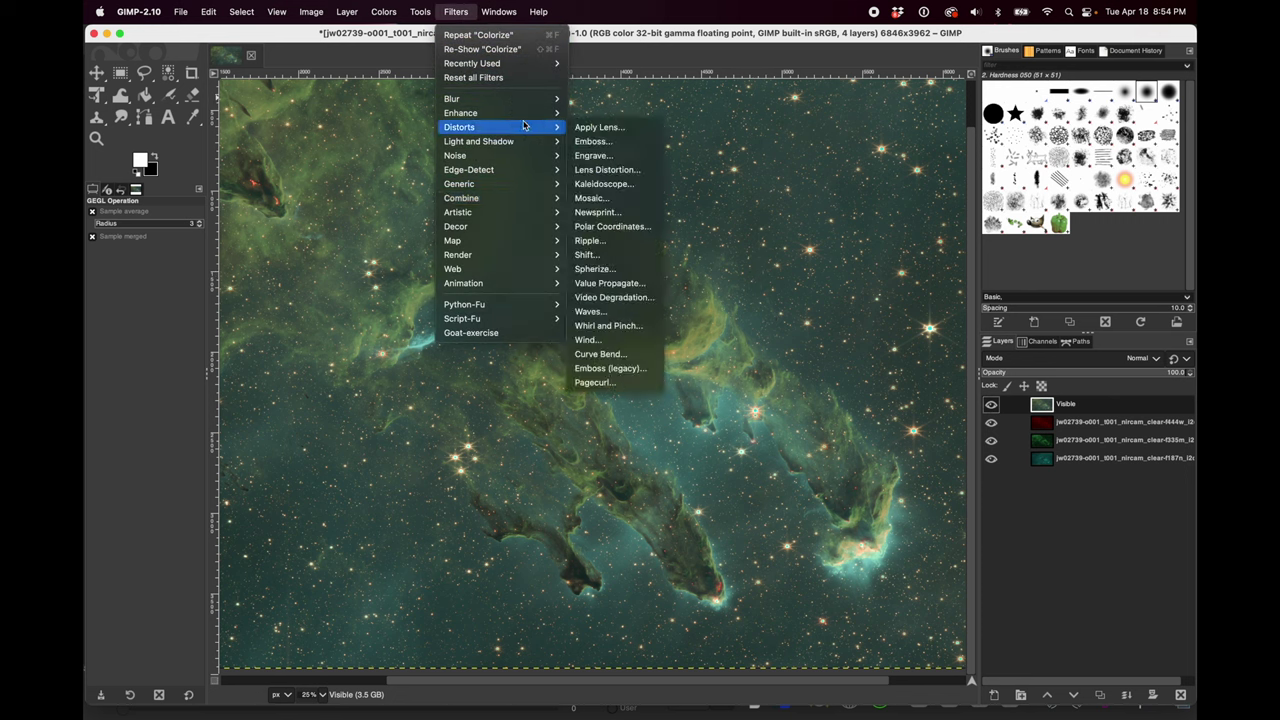
mouse_move(422, 10)
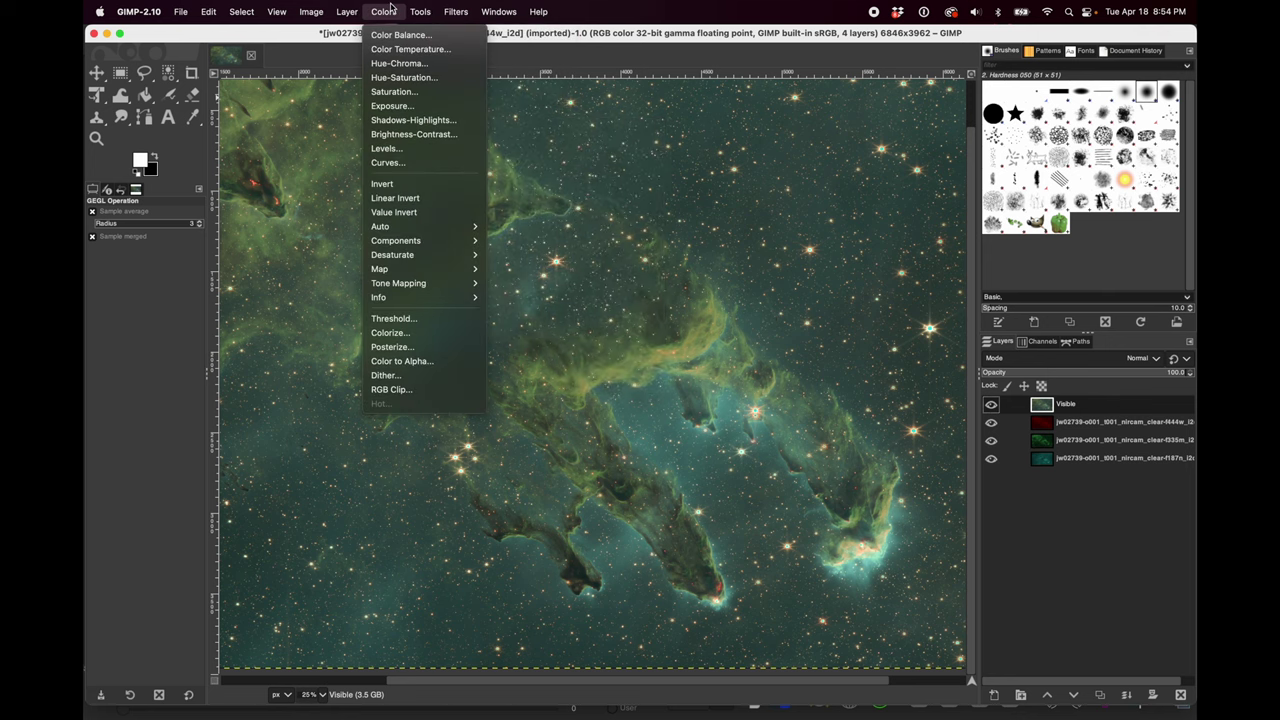
left_click(401, 80)
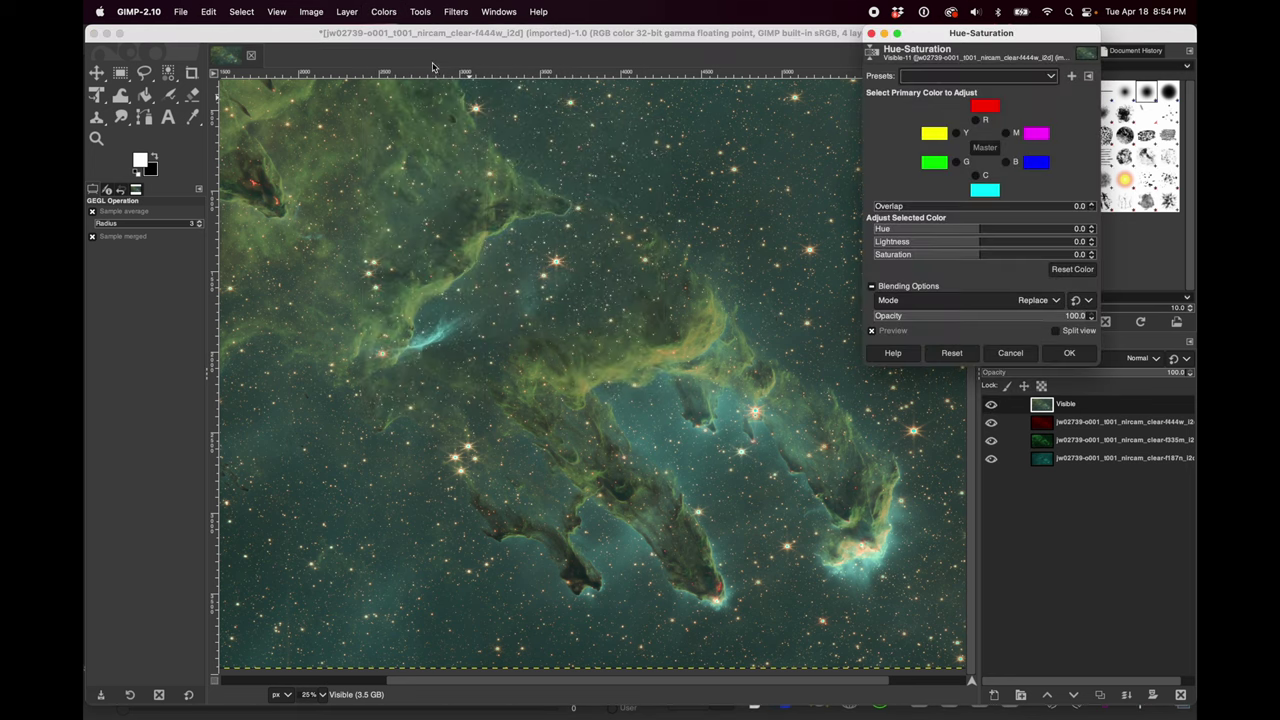
- Shift the cyan hue and lower its saturation, adjust yellow and green hues, and apply
left_click(977, 176)
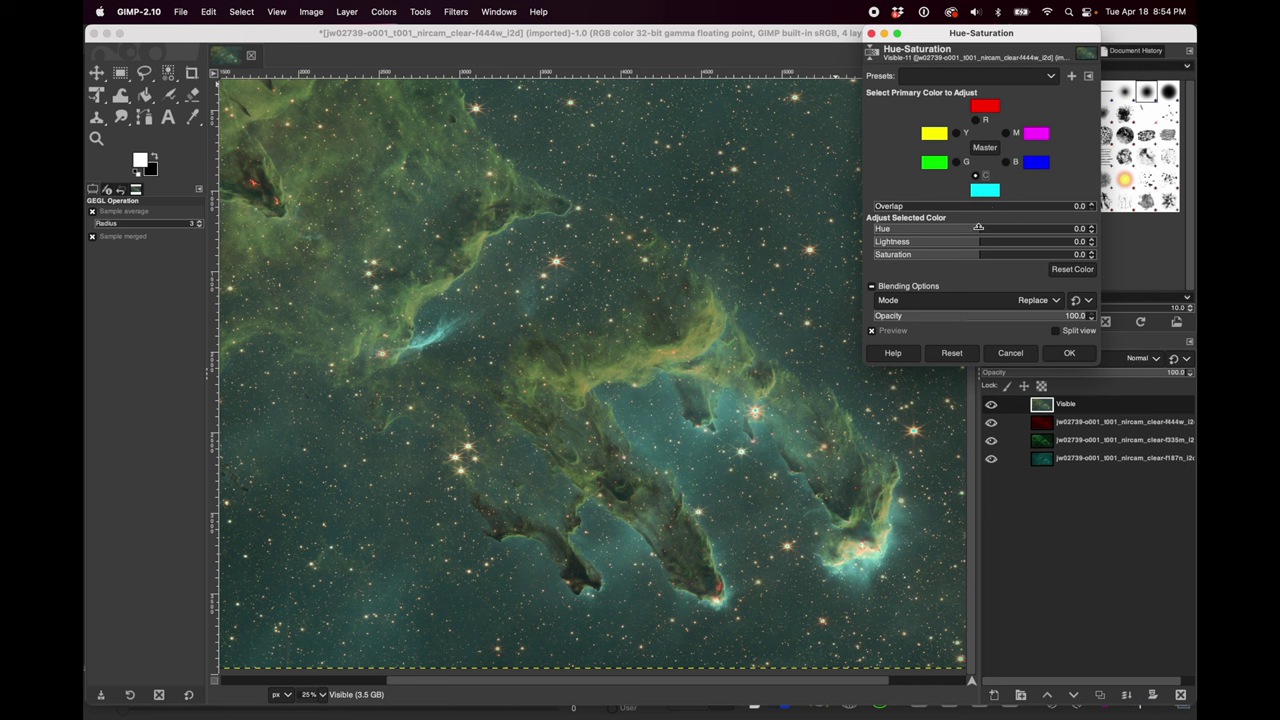
left_click_drag(978, 228, 1035, 254)
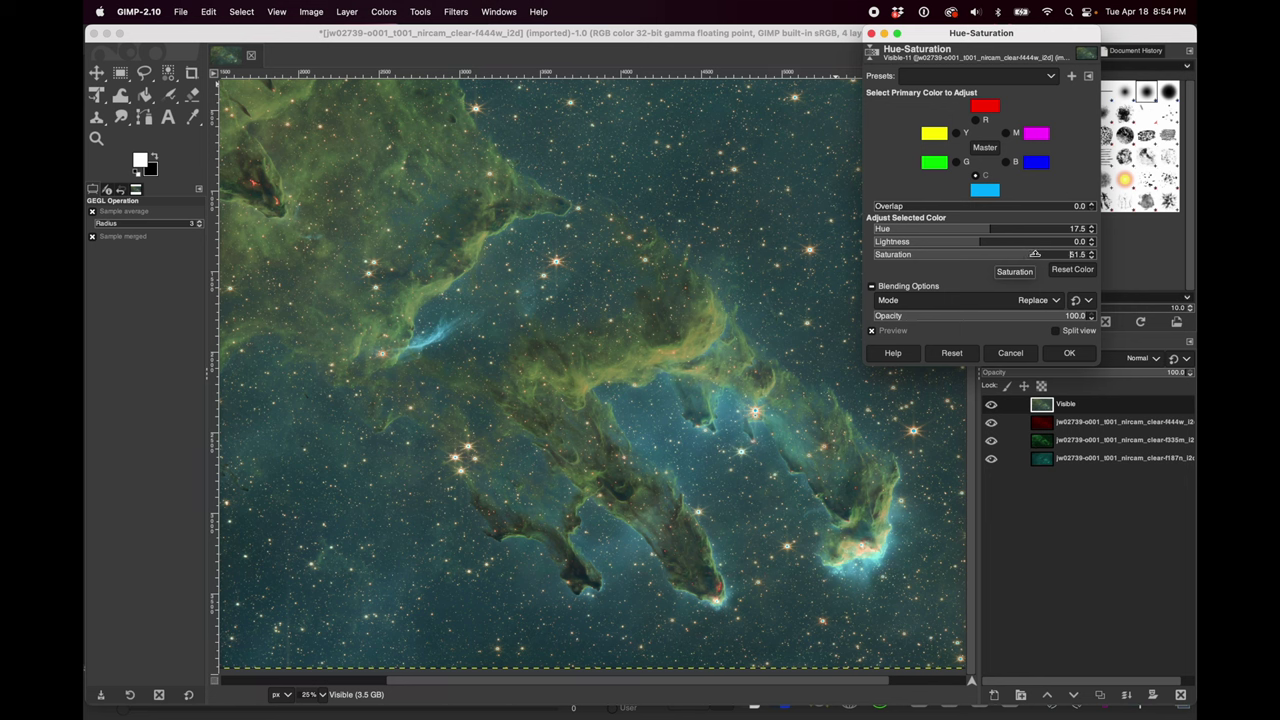
left_click_drag(1035, 254, 1022, 254)
left_click(957, 133)
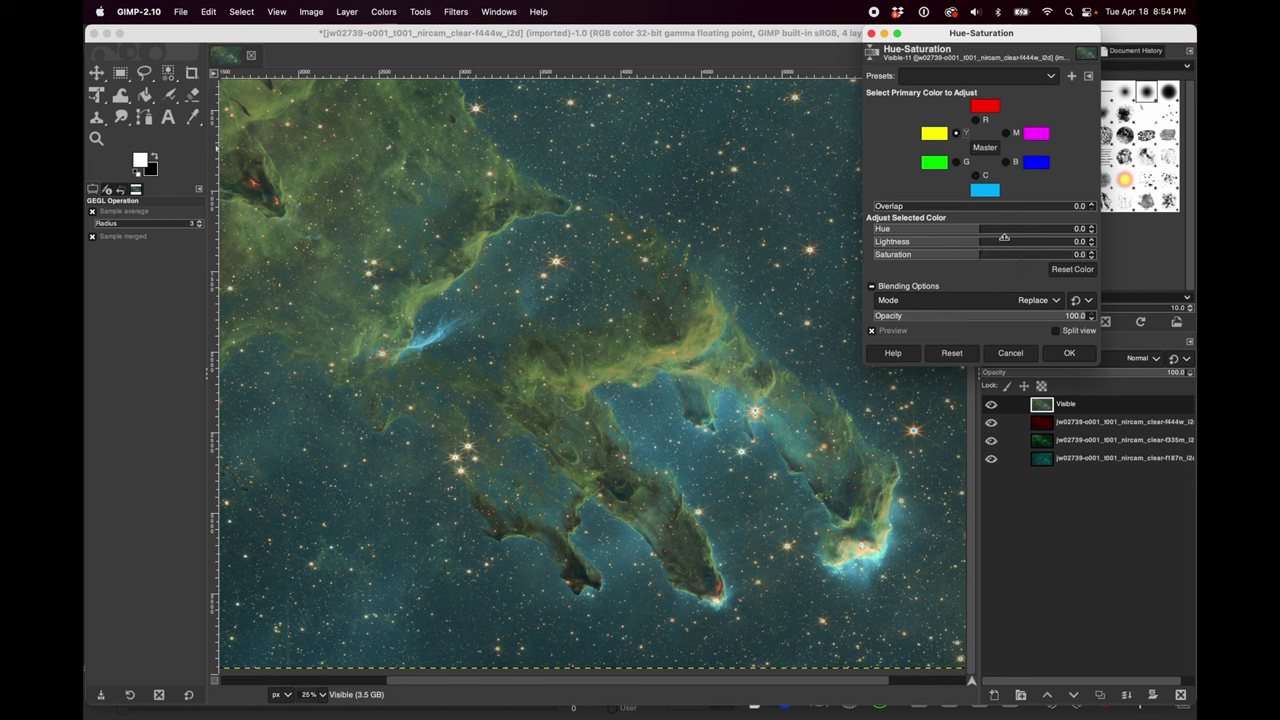
left_click_drag(977, 229, 982, 228)
left_click(956, 162)
mouse_move(976, 229)
left_mouse_down()
mouse_move(997, 228)
mouse_move(958, 228)
mouse_move(973, 228)
left_mouse_up()
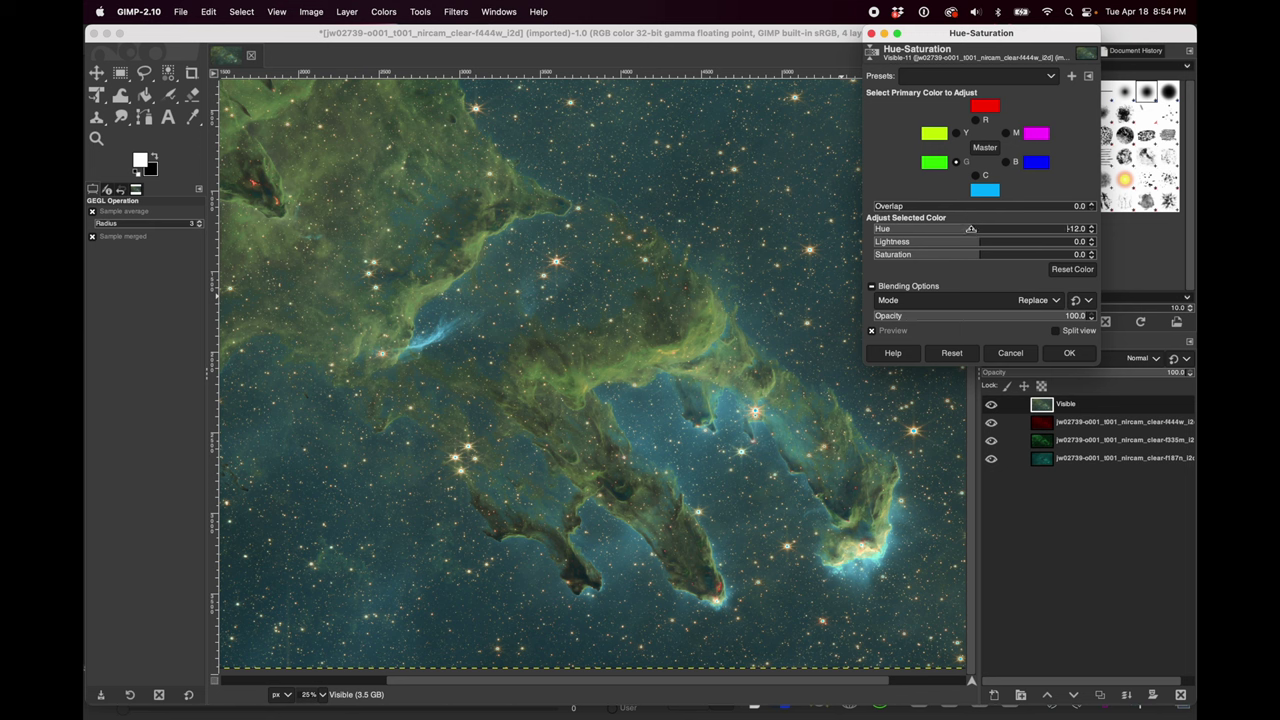
mouse_move(973, 228)
left_mouse_down()
mouse_move(1030, 228)
mouse_move(963, 228)
mouse_move(981, 228)
left_mouse_up()
left_click(1068, 353)
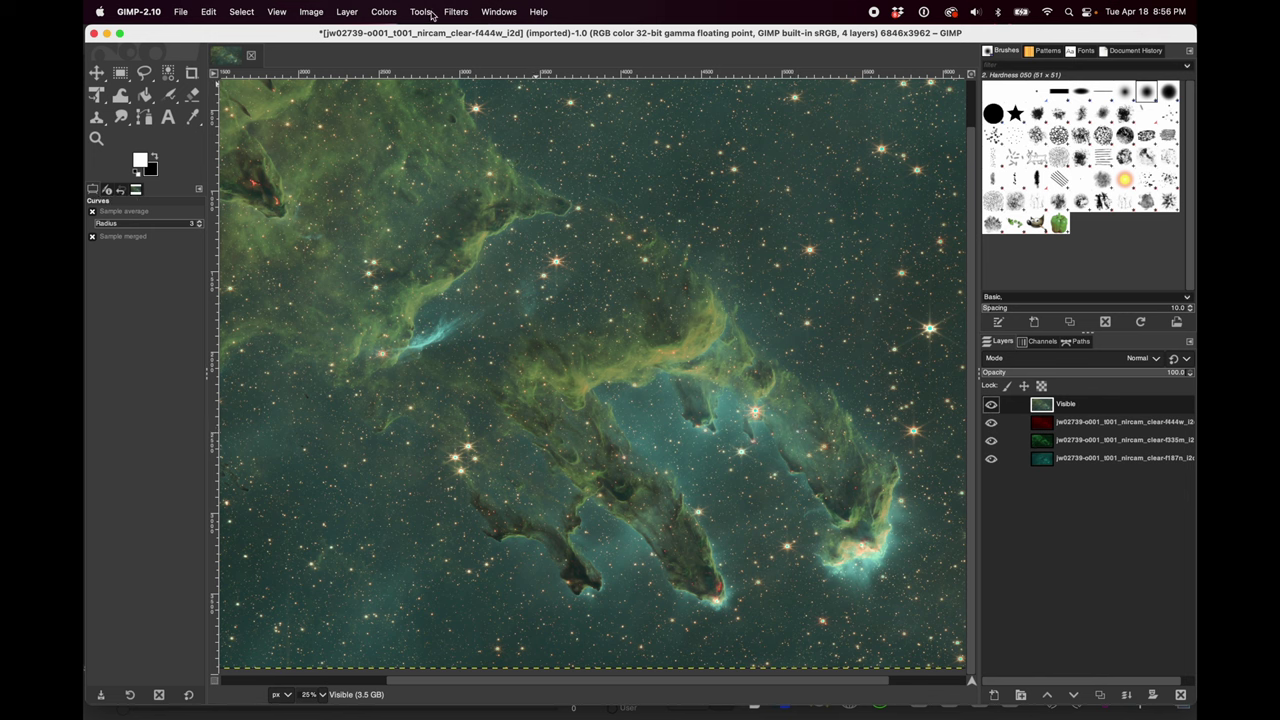
left_click(431, 13)
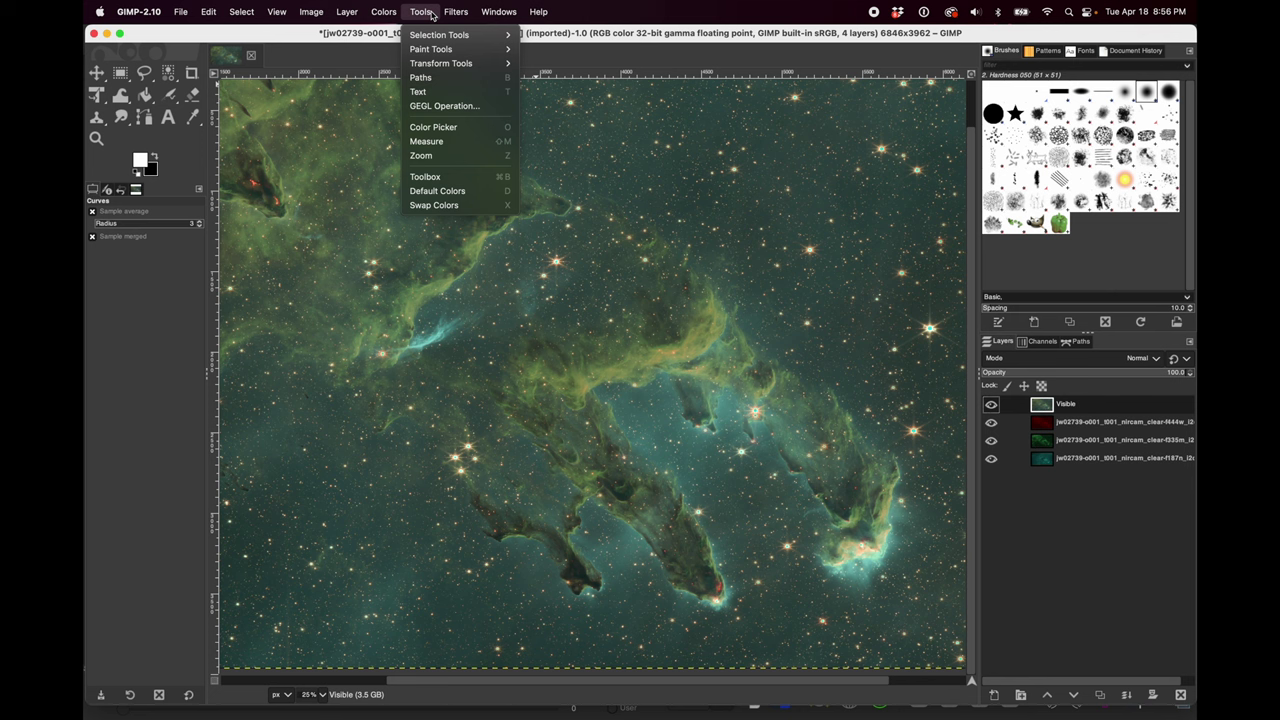
- Open Colors > Curves on the Visible layer and switch the channel to Red
mouse_move(381, 5)
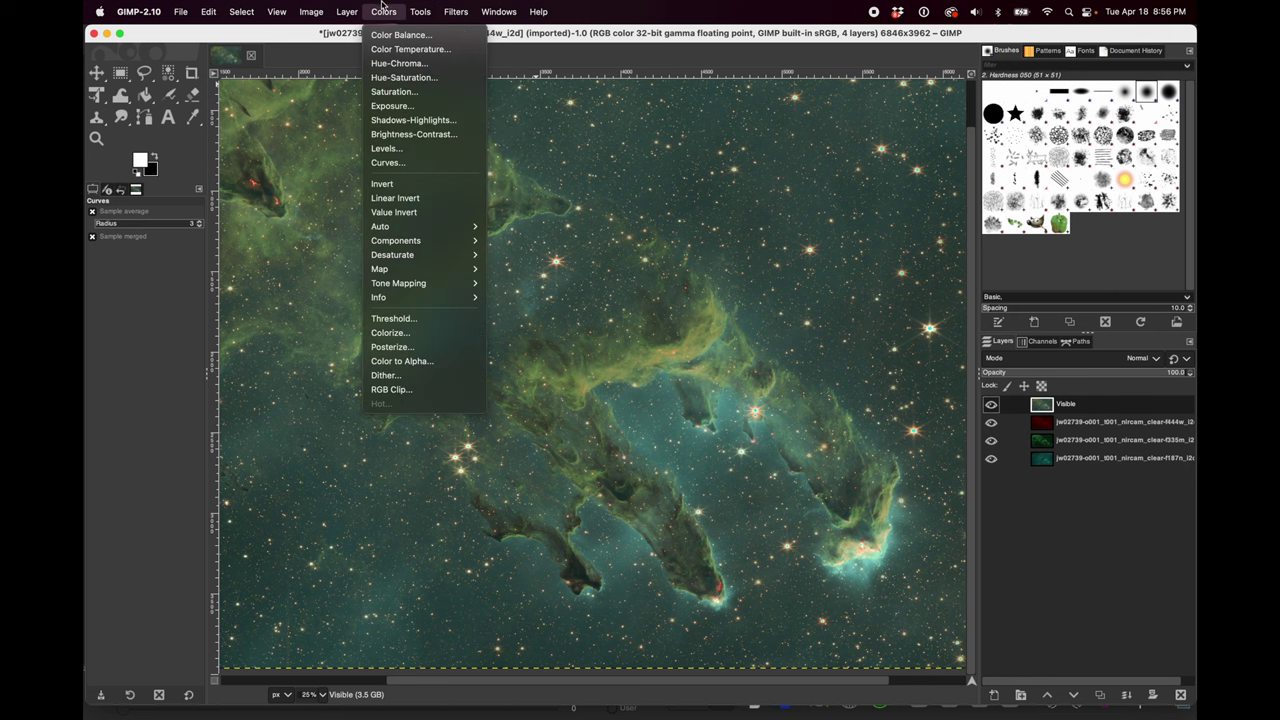
left_click(415, 168)
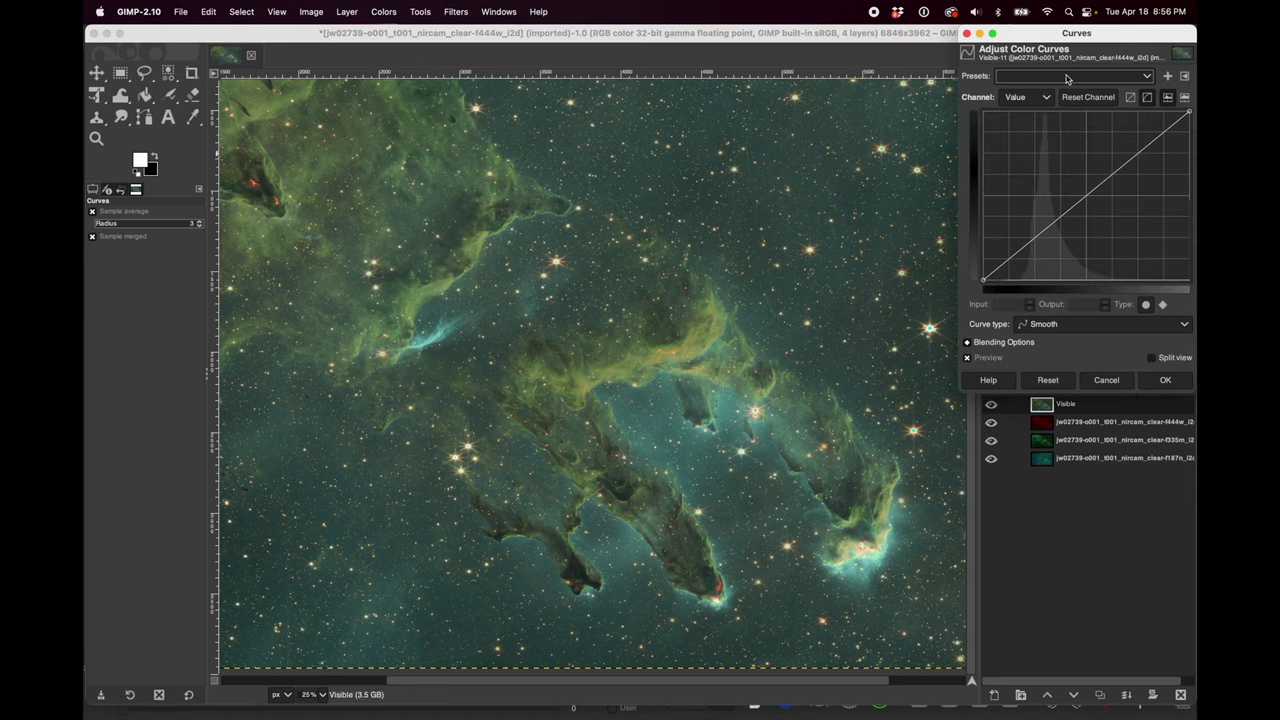
left_click_drag(1095, 34, 1069, 34)
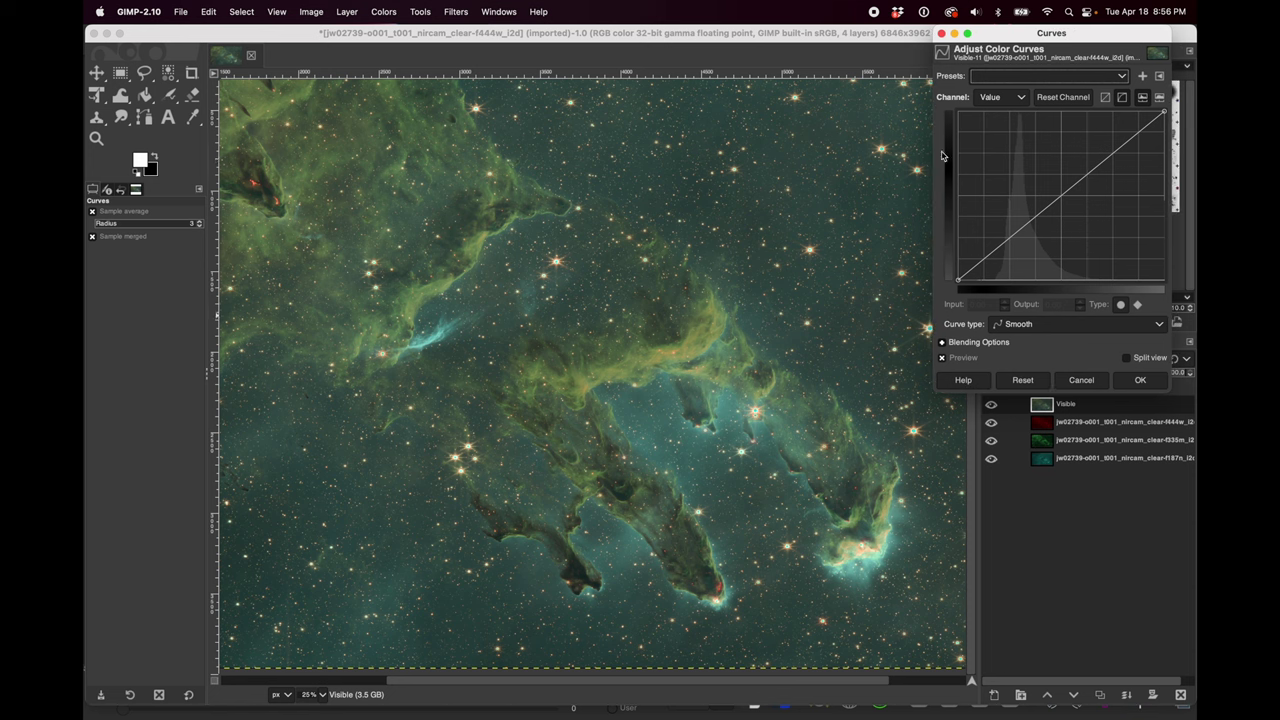
left_click(1021, 98)
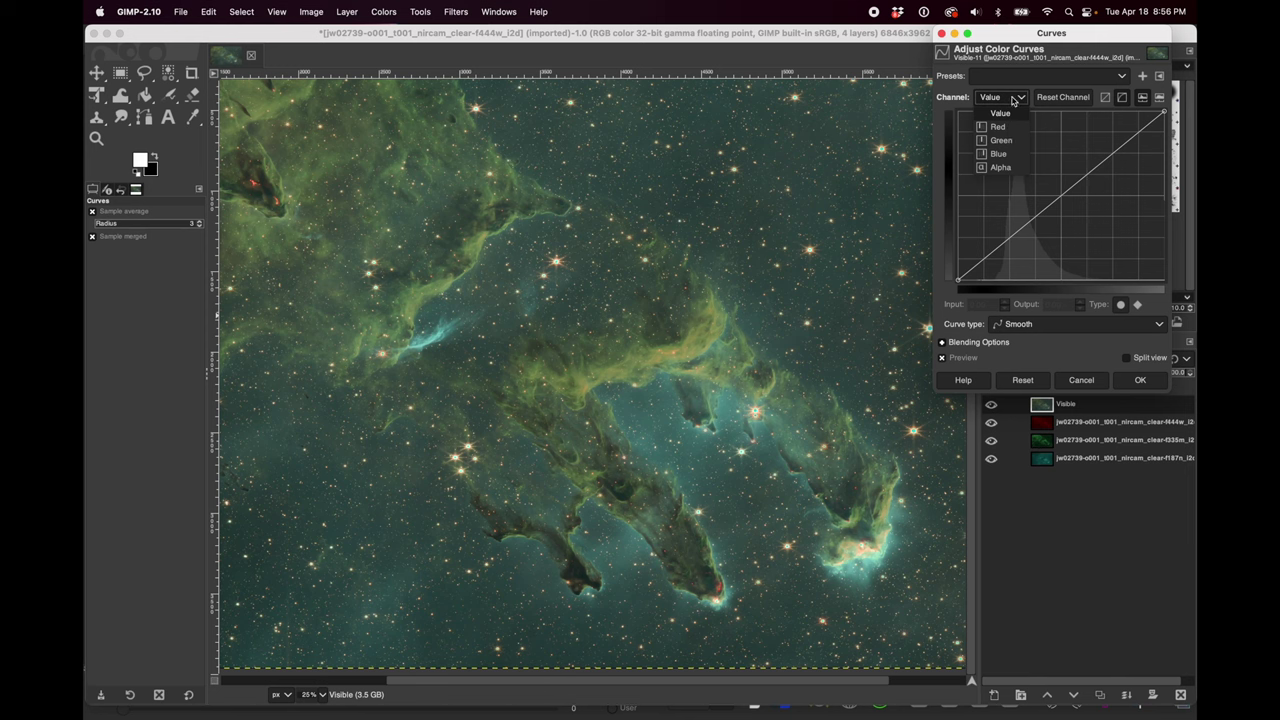
left_click(1017, 97)
left_click(1005, 99)
left_click(1000, 127)
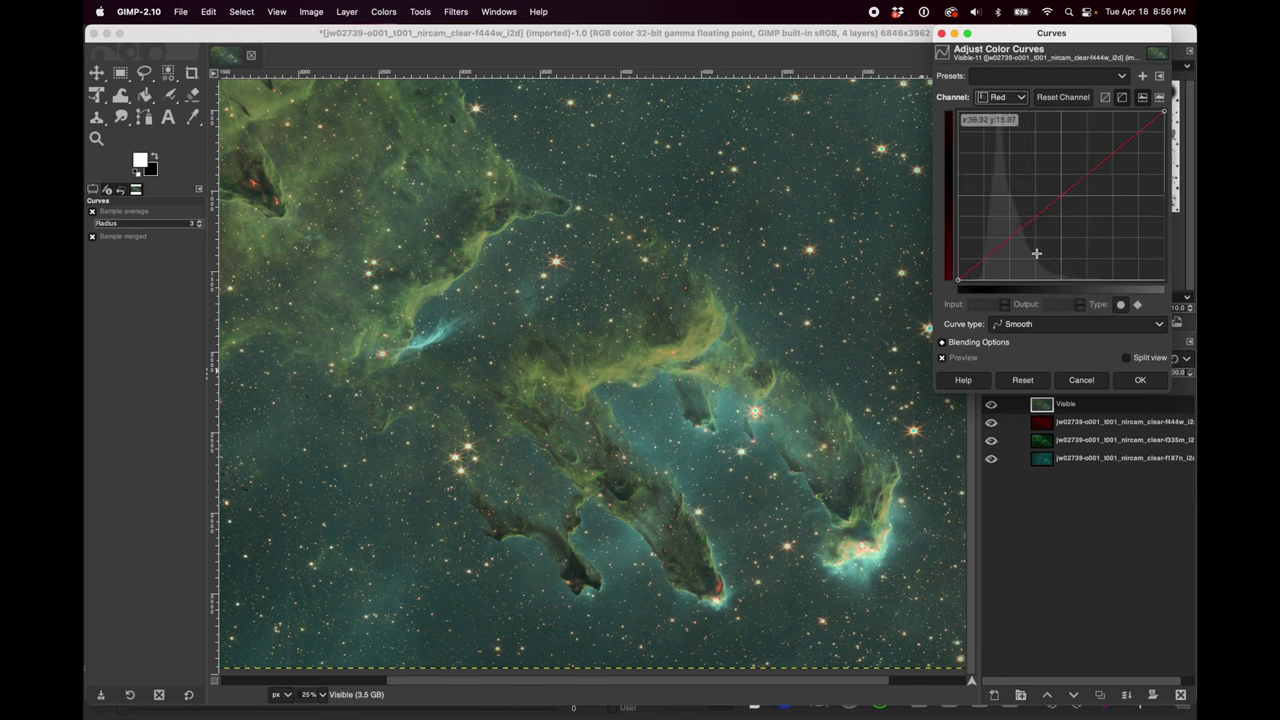
- Bend the red curve with two points, darkening red shadows and lifting red midtones
left_click_drag(1022, 227, 1021, 194)
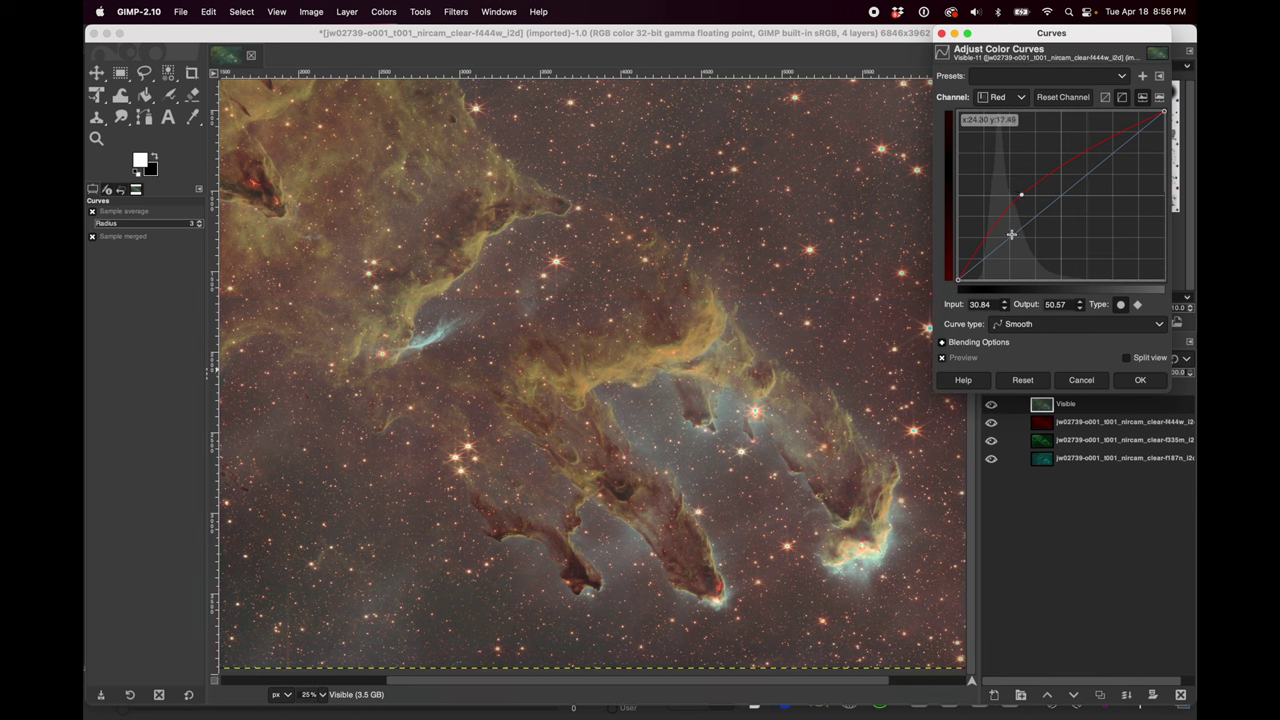
left_click_drag(1019, 197, 993, 252)
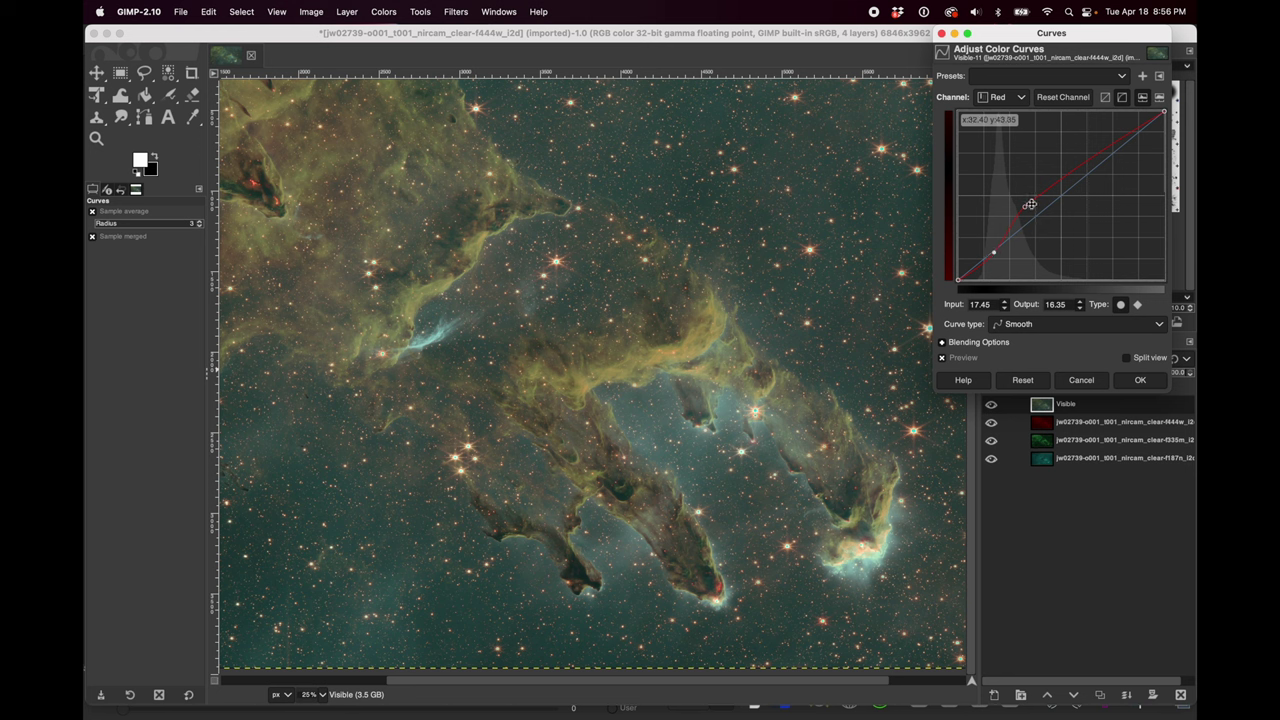
left_click_drag(1030, 204, 1023, 210)
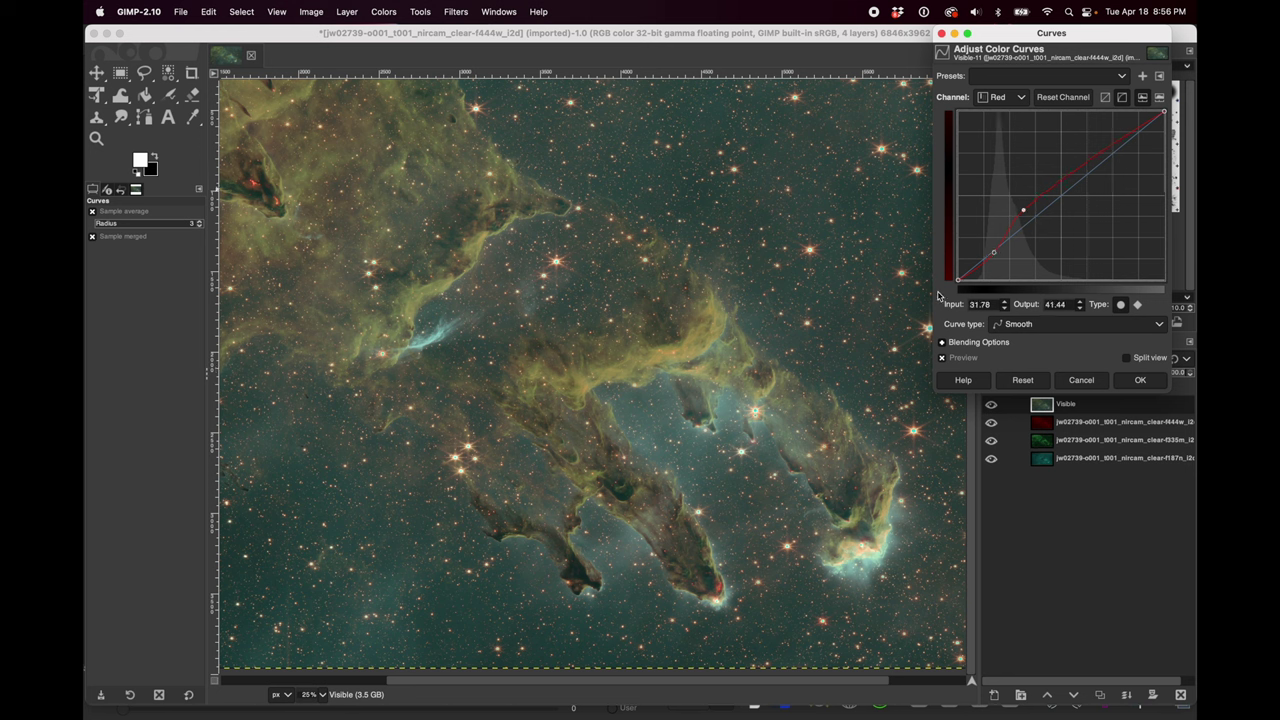
left_click_drag(993, 253, 990, 259)
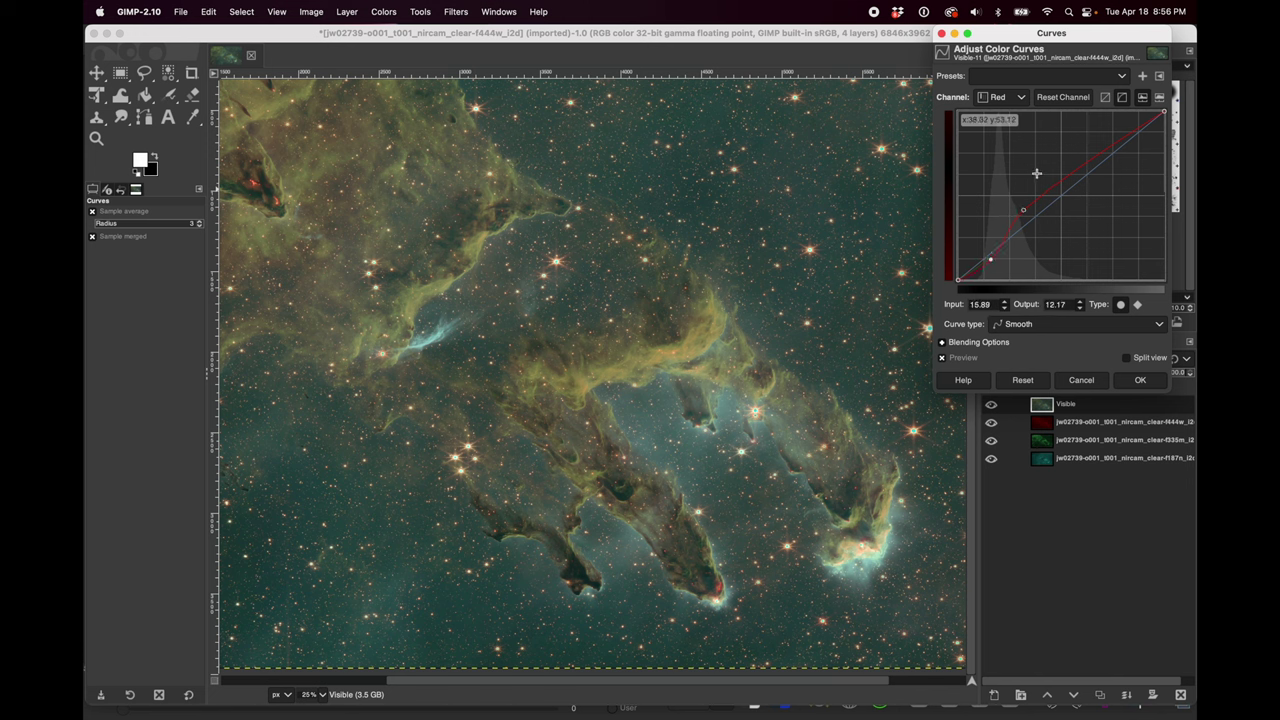
left_click(1016, 100)
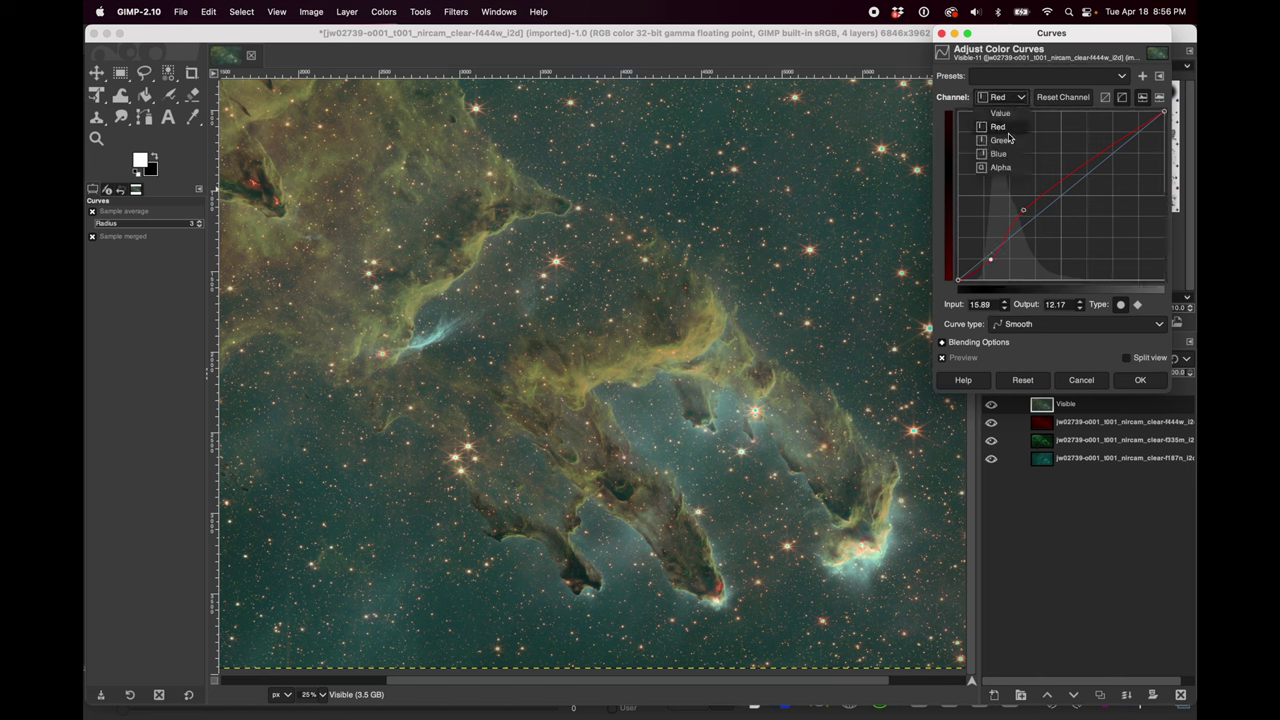
- Switch Curves to the Green channel and pull two points slightly below the diagonal
left_click(1002, 140)
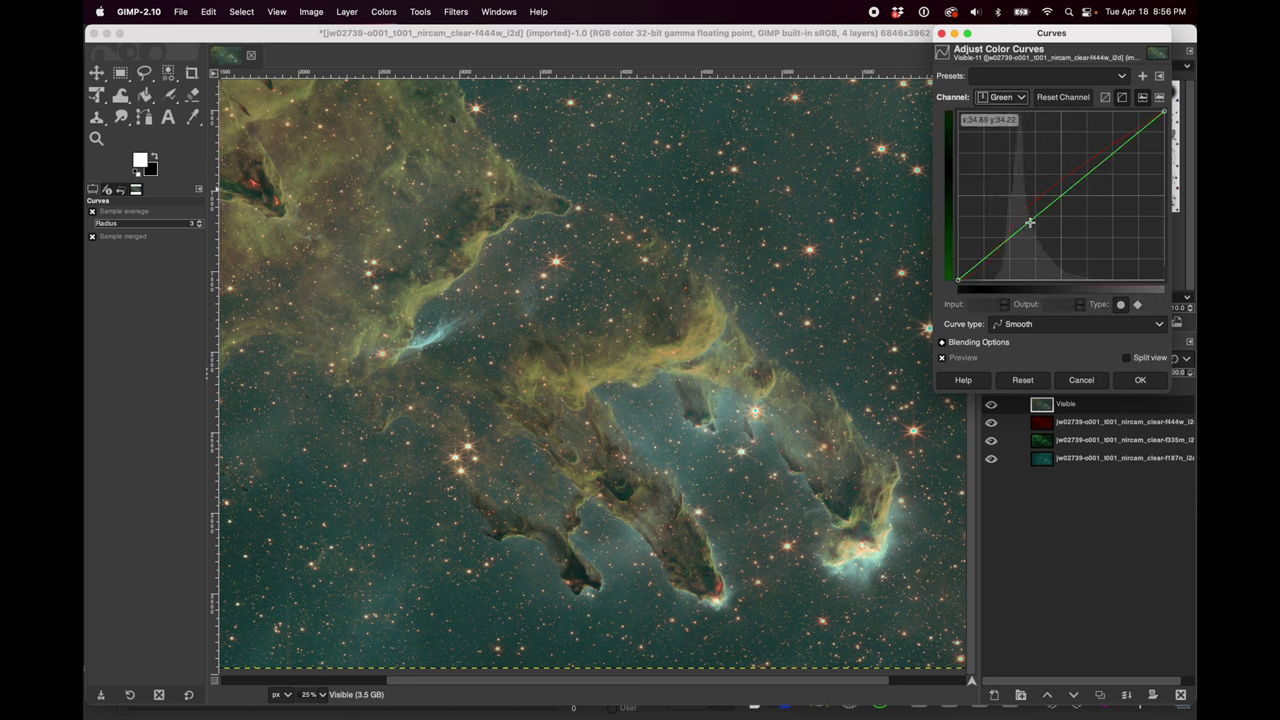
left_click_drag(1026, 227, 1029, 227)
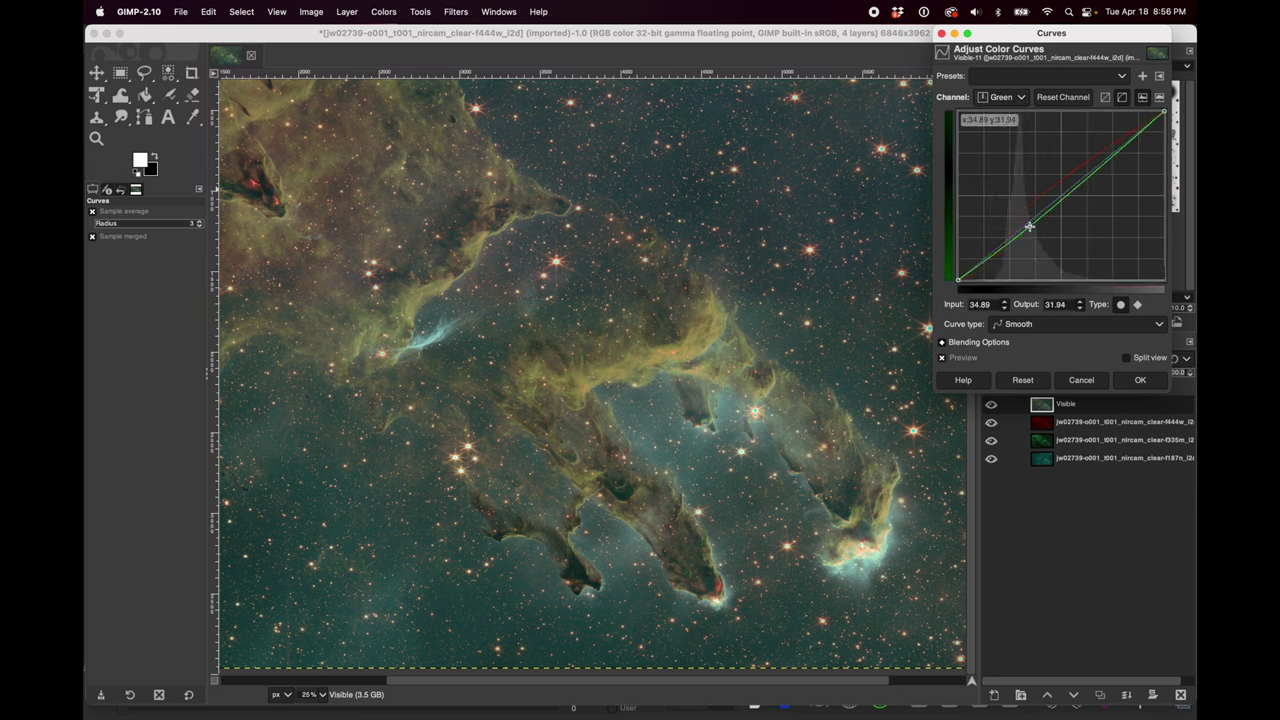
left_click(1001, 250)
left_click_drag(1001, 250, 1001, 256)
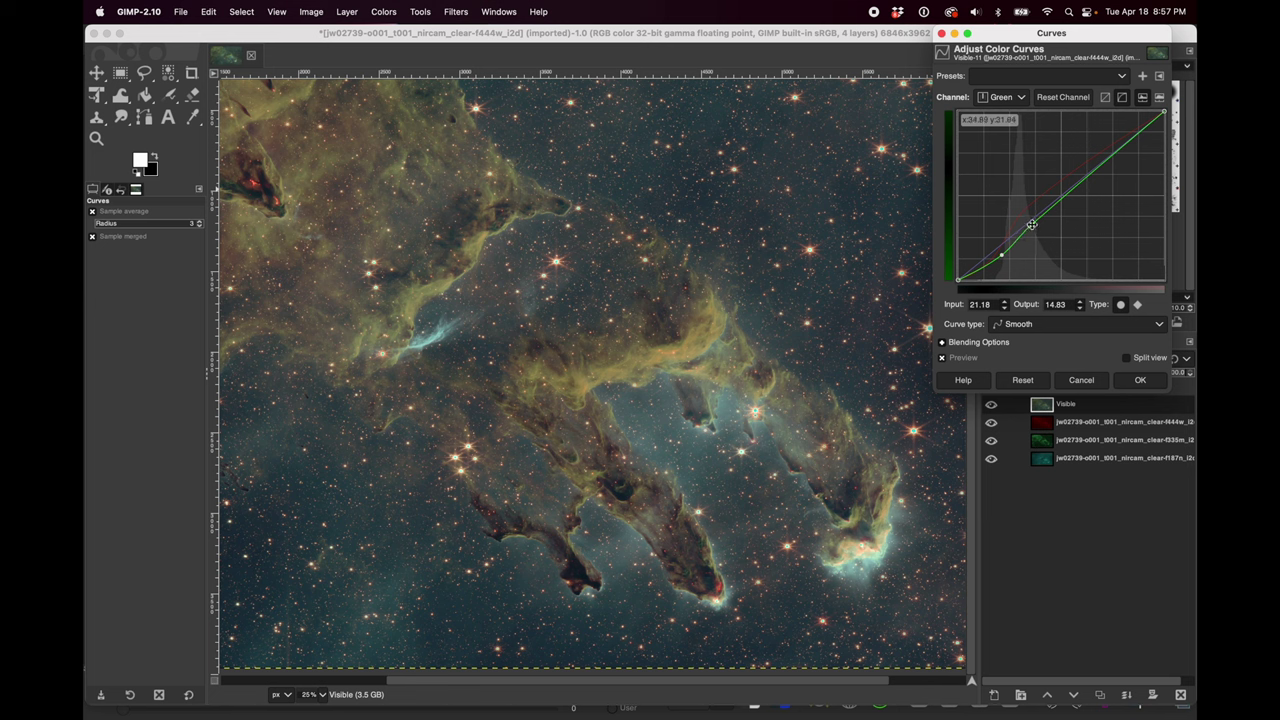
left_click(1030, 227)
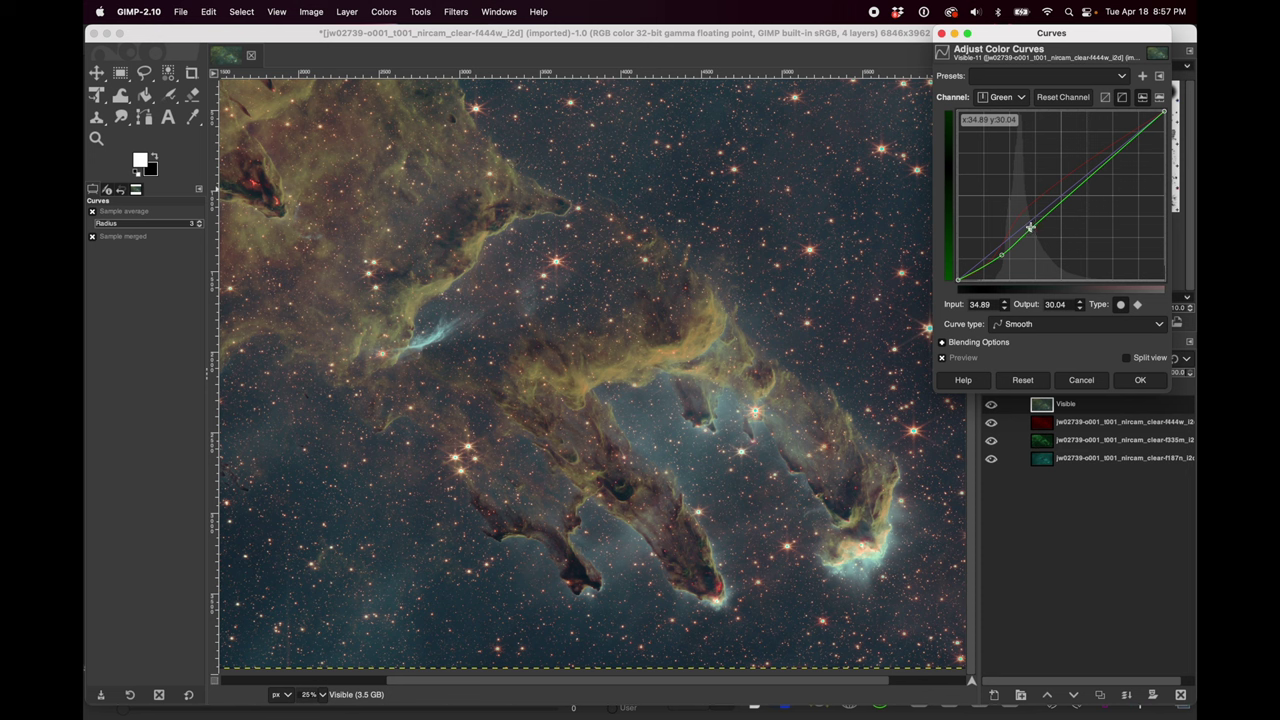
left_click_drag(1030, 227, 1032, 232)
left_click_drag(1032, 231, 1032, 228)
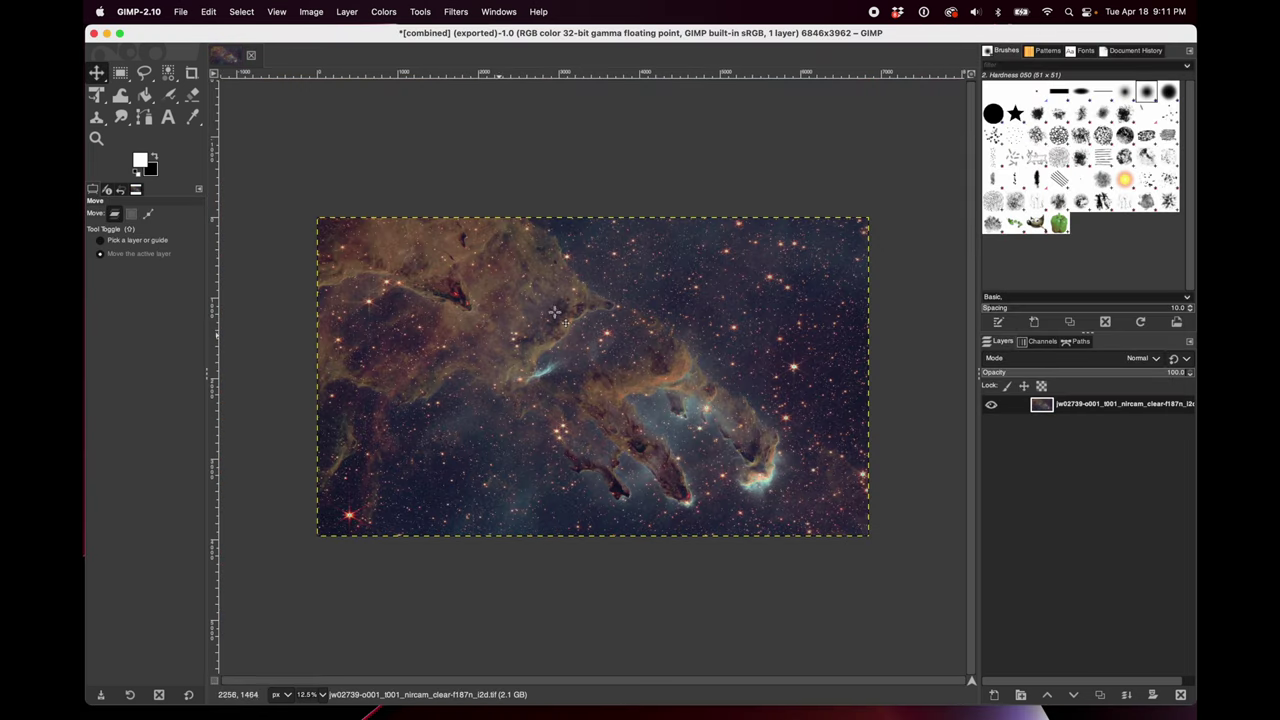
- Choose File > Export As to export the image as combined.tif on the Desktop
left_click(183, 12)
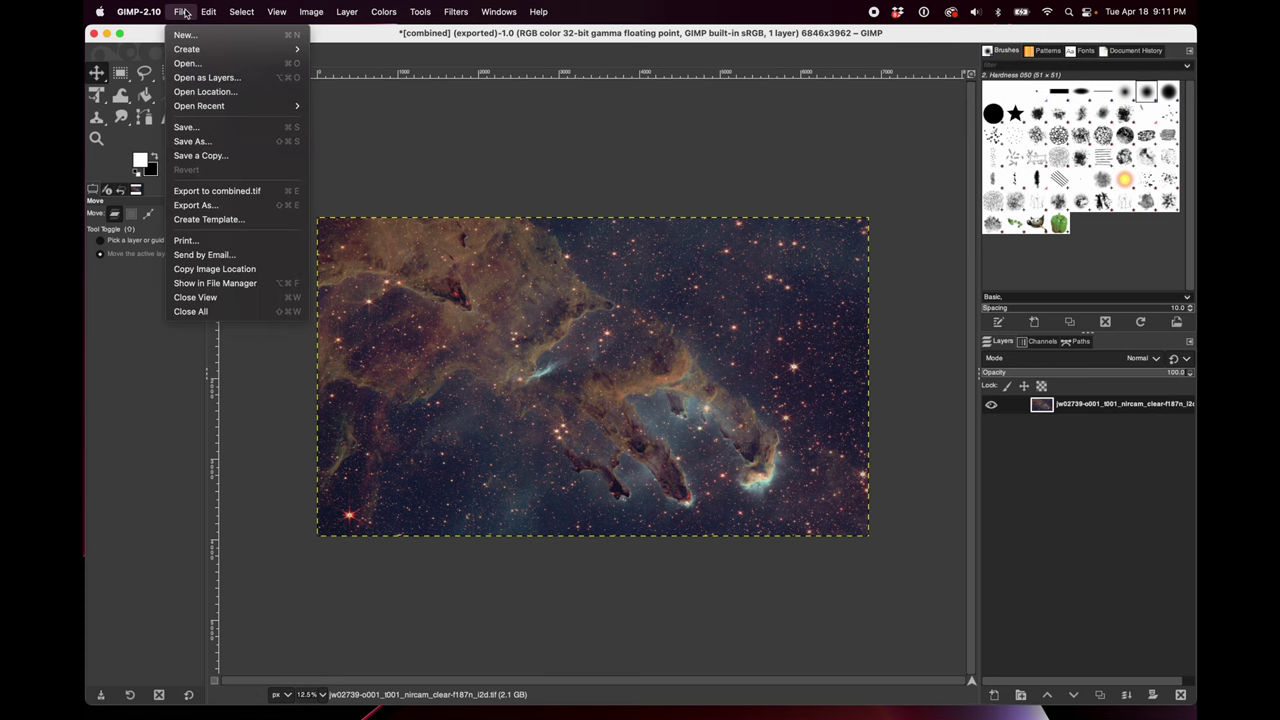
left_click(185, 12)
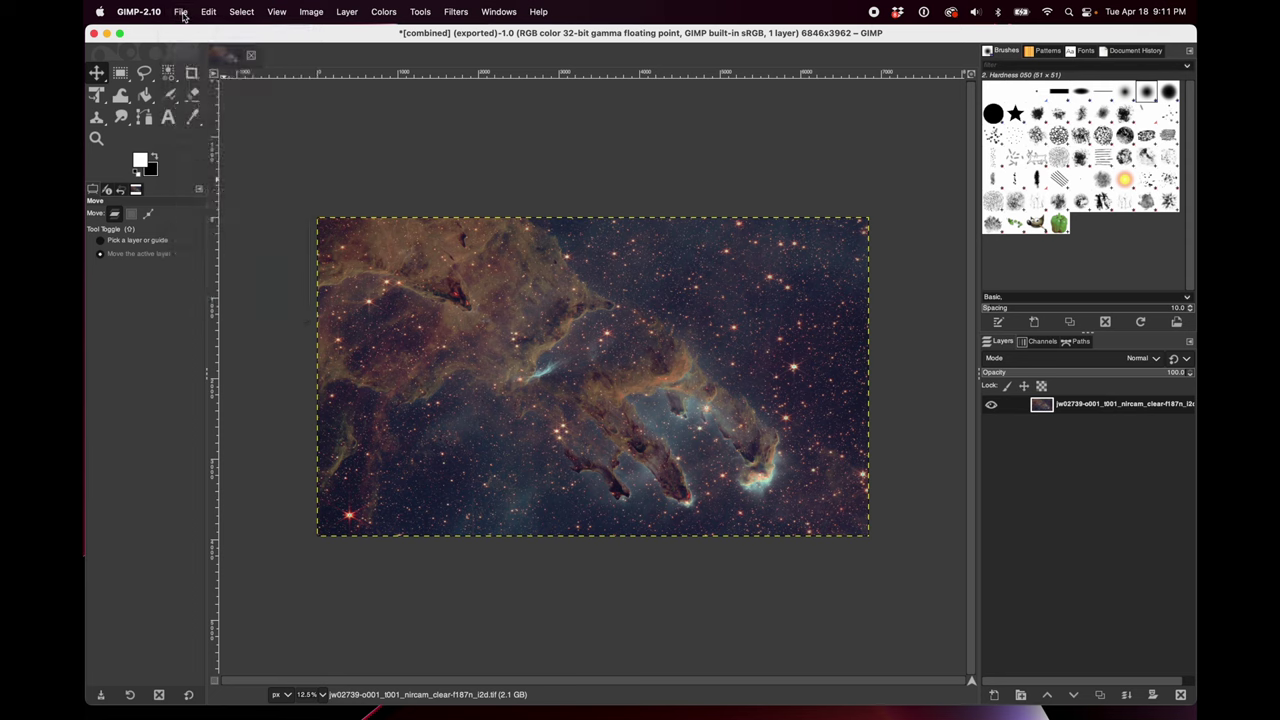
left_click(177, 10)
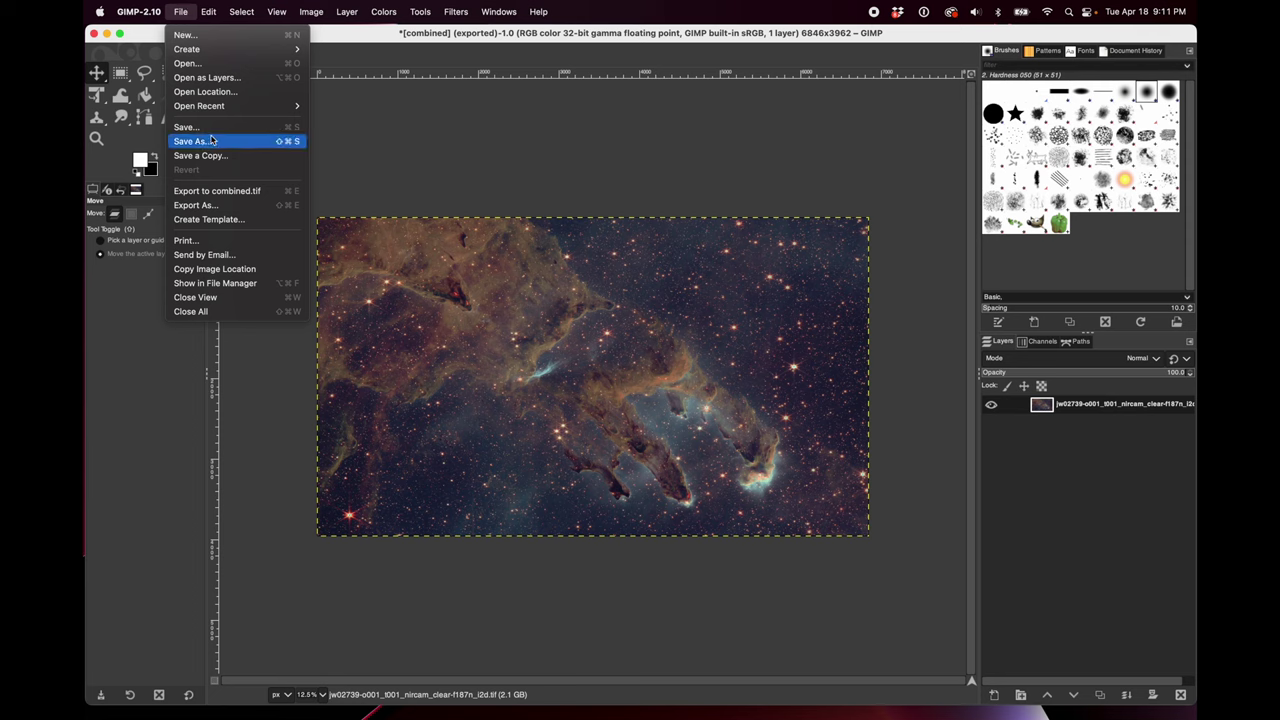
left_click(196, 205)
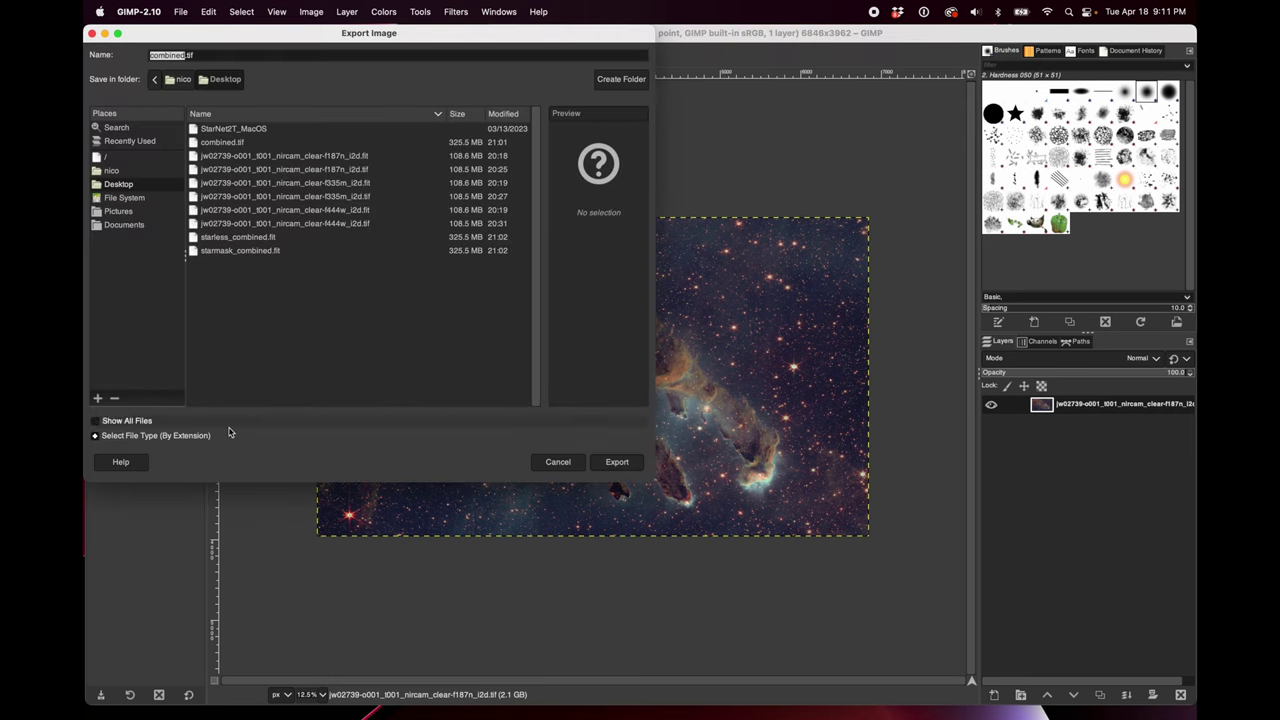
- Change the extension to .jpg and export combined.jpg at JPEG quality 90
left_click(211, 55)
key("BackSpace")
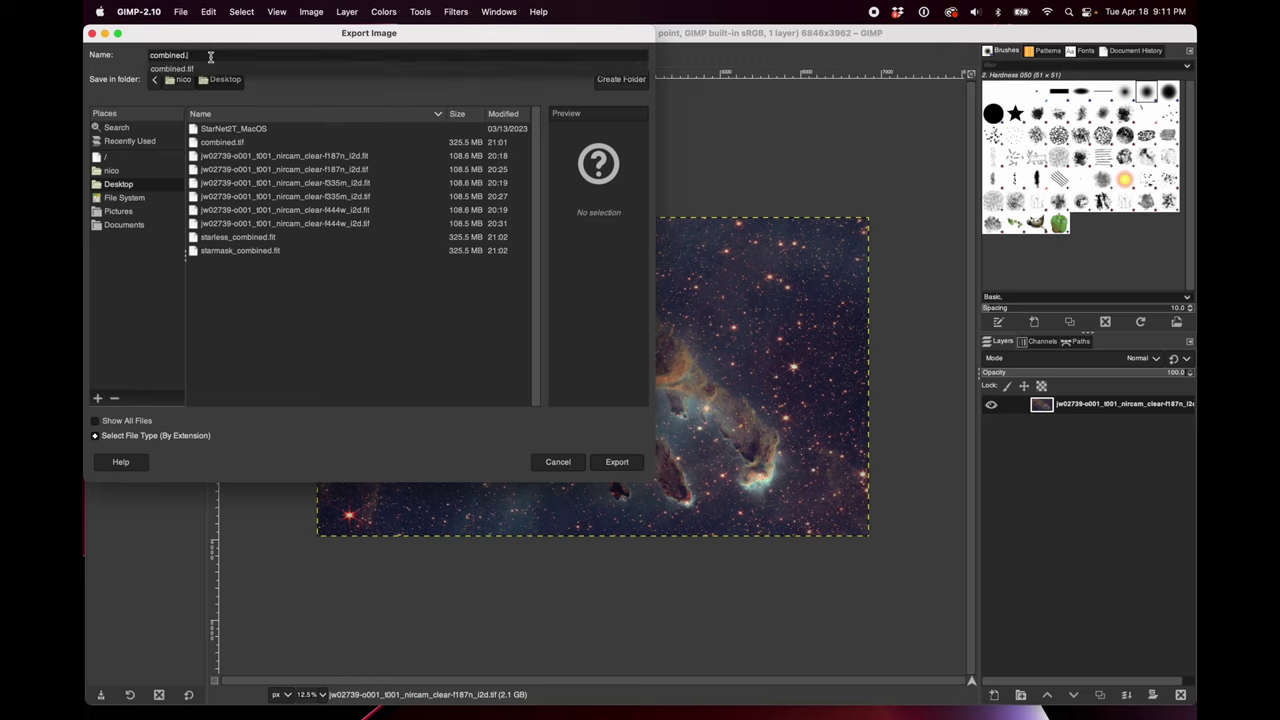
type("jpg")
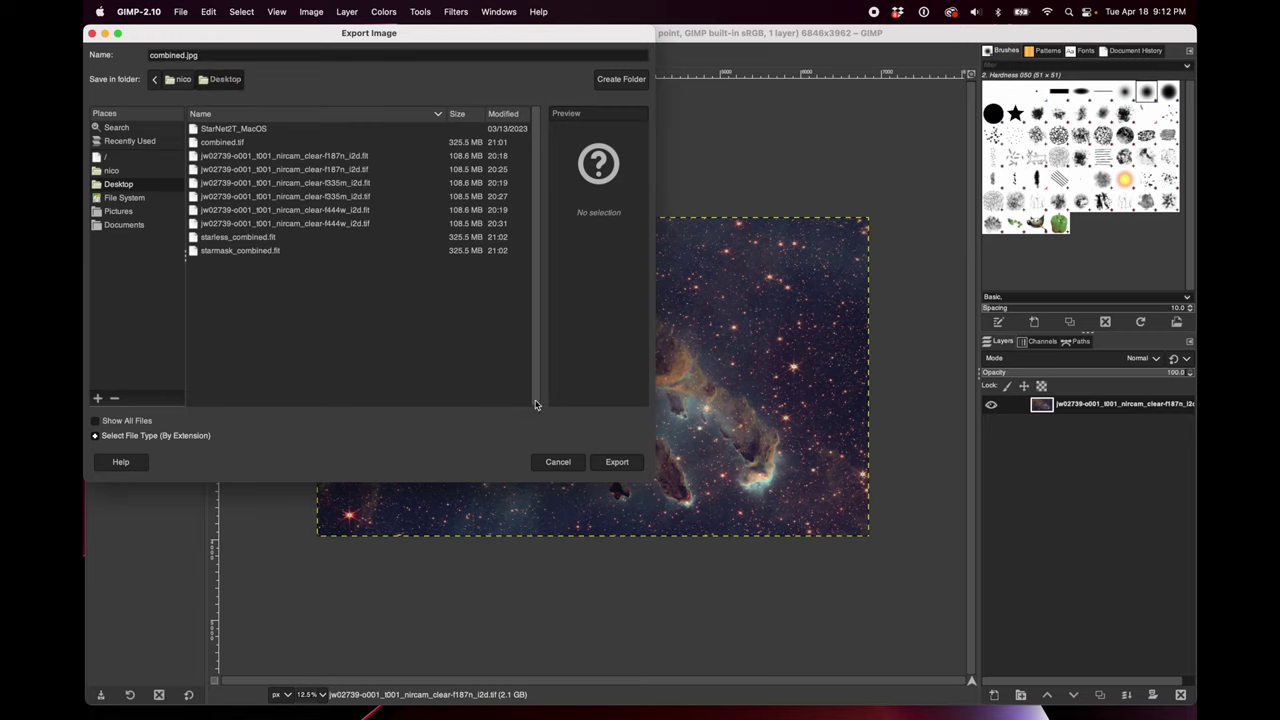
left_click(617, 463)
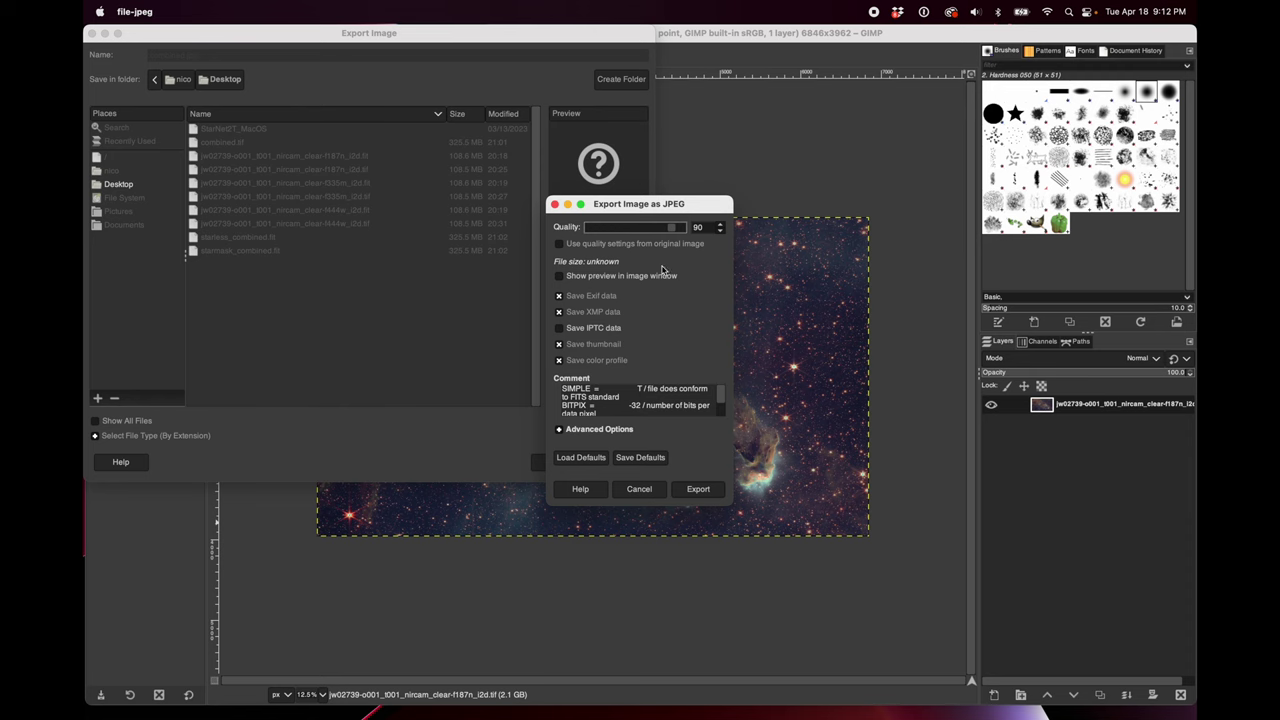
left_click(698, 489)
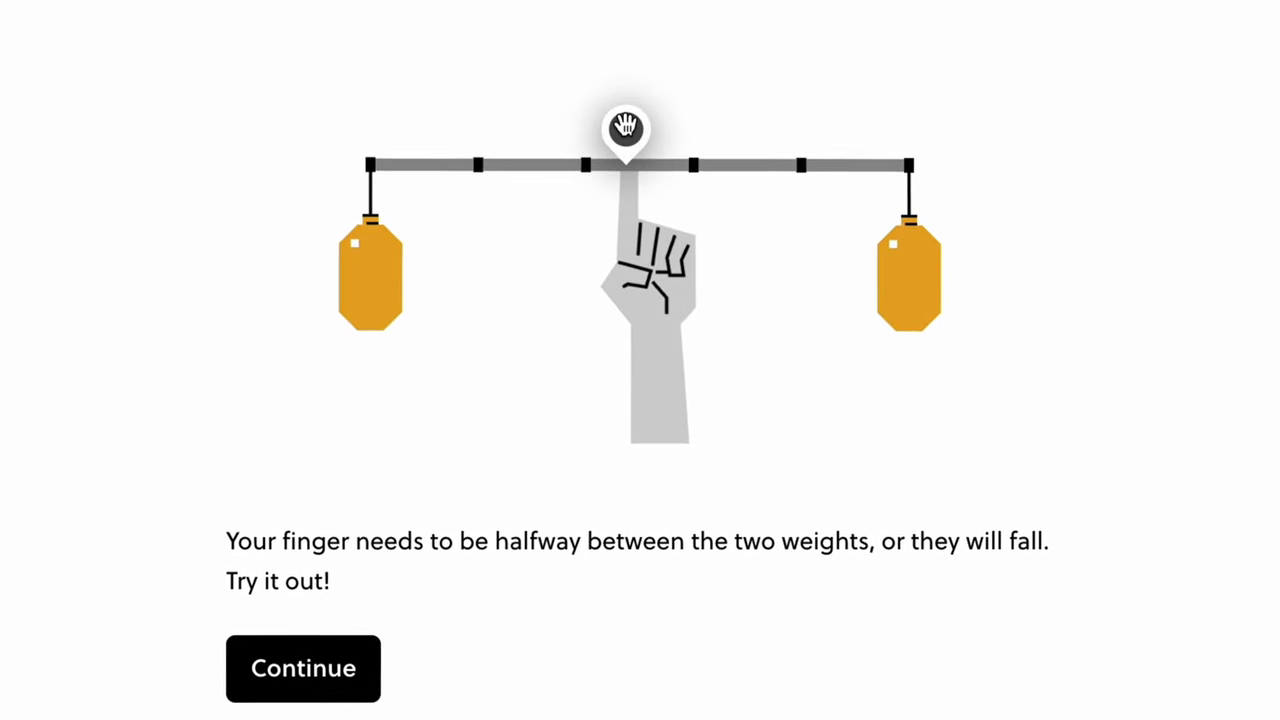
- Slide the finger handle left along the rod to test the balance
left_click_drag(625, 122, 508, 127)
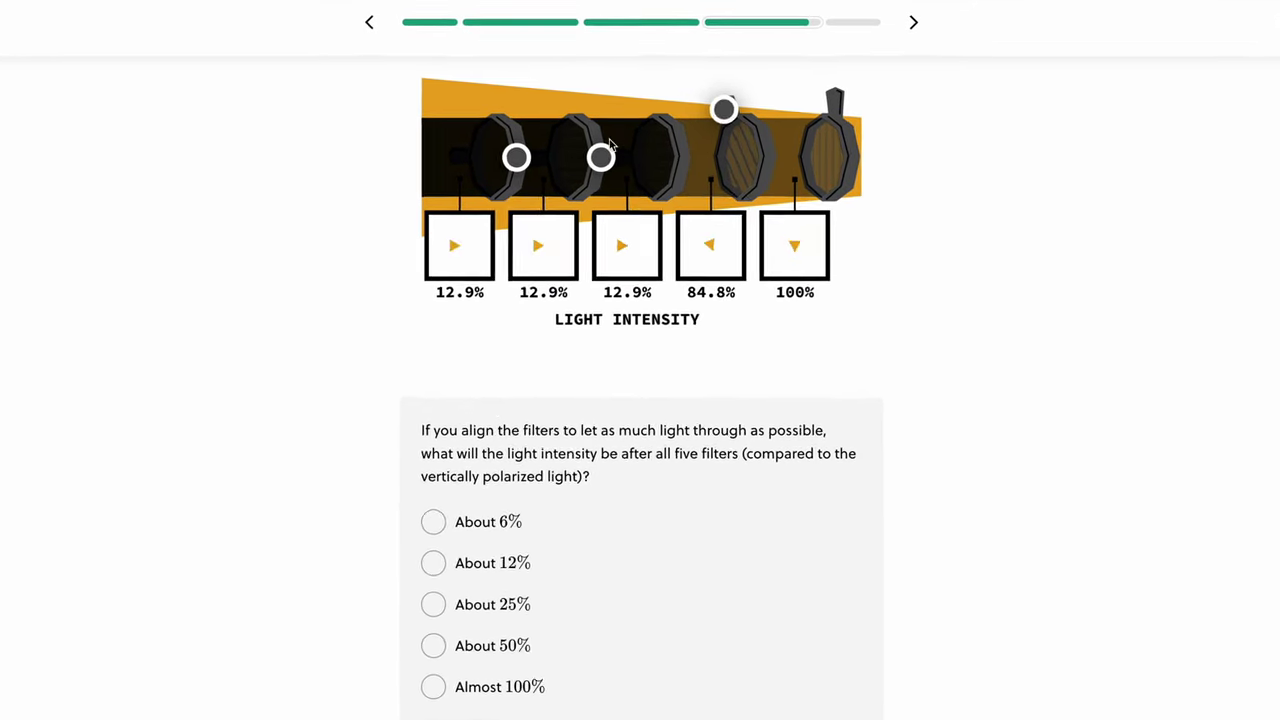
- Rotate the filters to raise light intensity, then answer About 50% and submit
left_click_drag(602, 161, 616, 132)
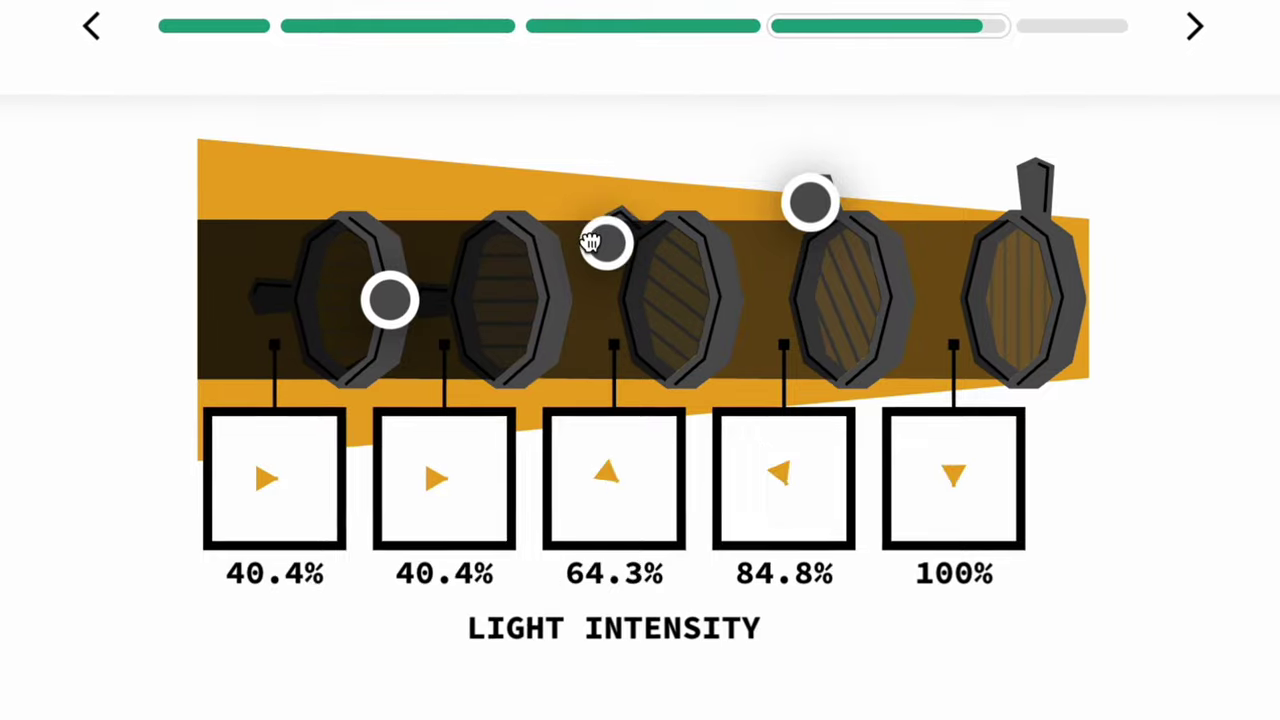
left_click_drag(592, 243, 598, 238)
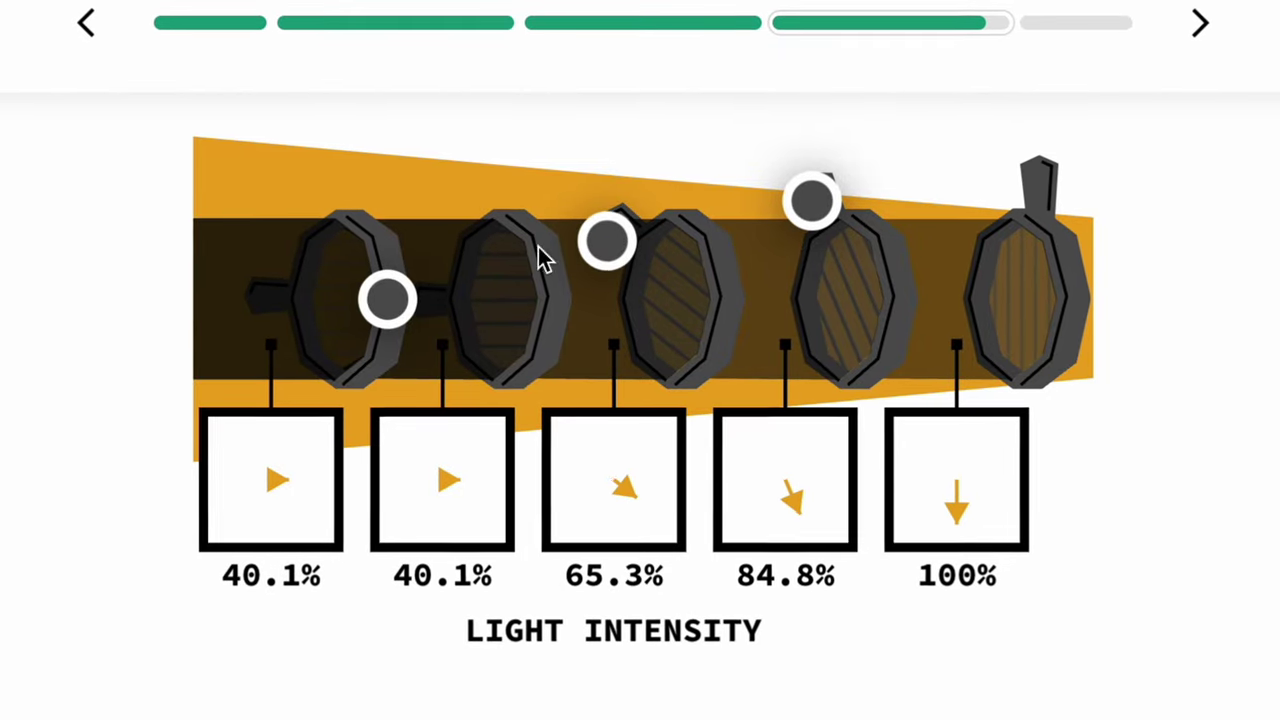
left_click_drag(384, 297, 393, 254)
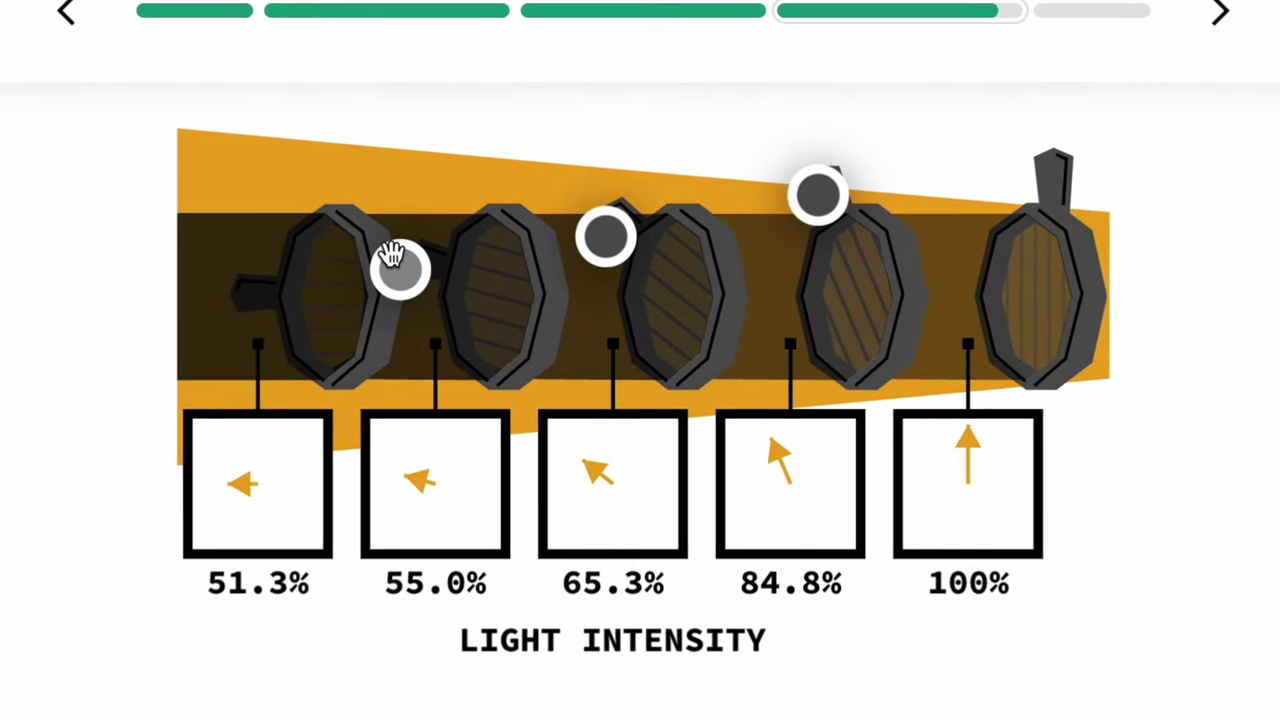
left_click(455, 587)
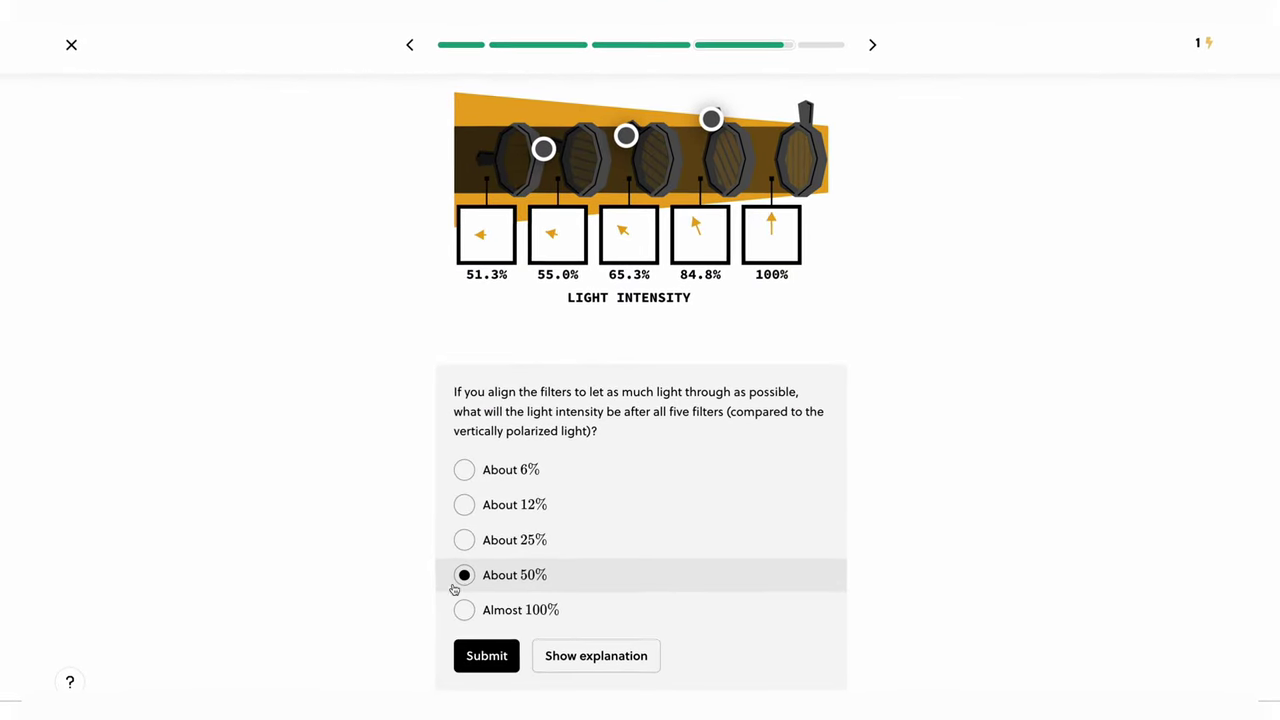
left_click(466, 656)
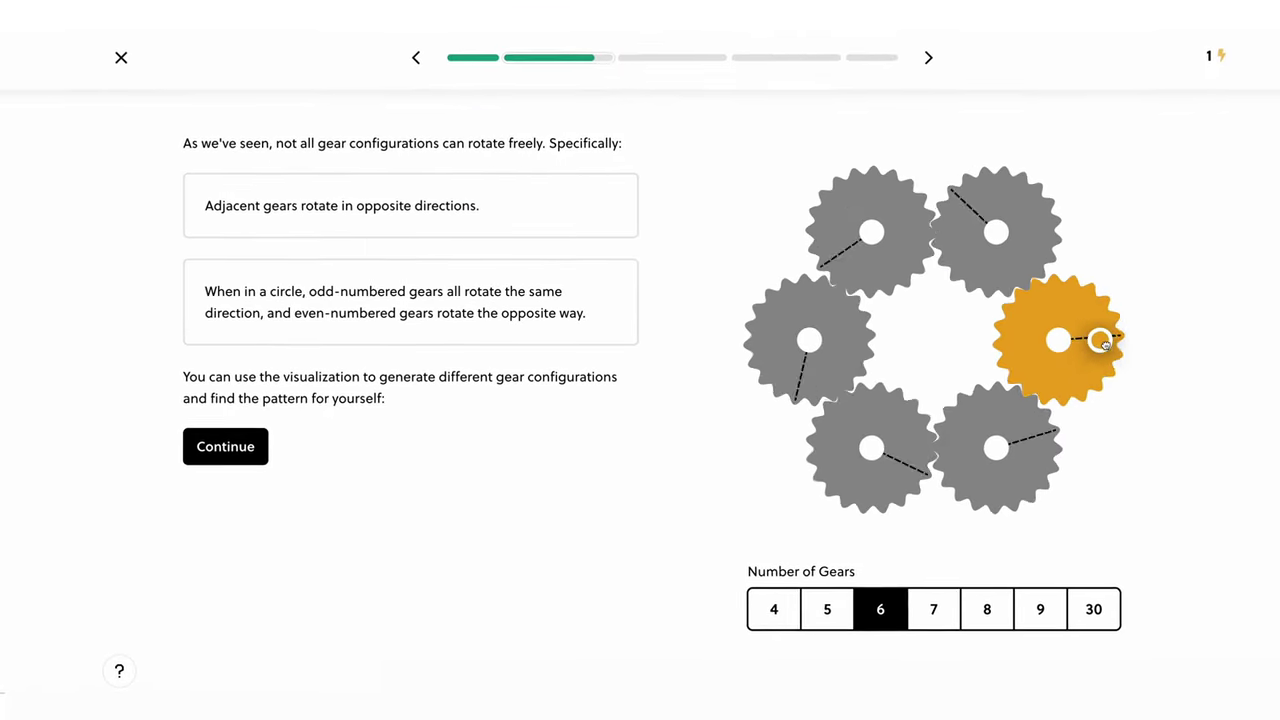